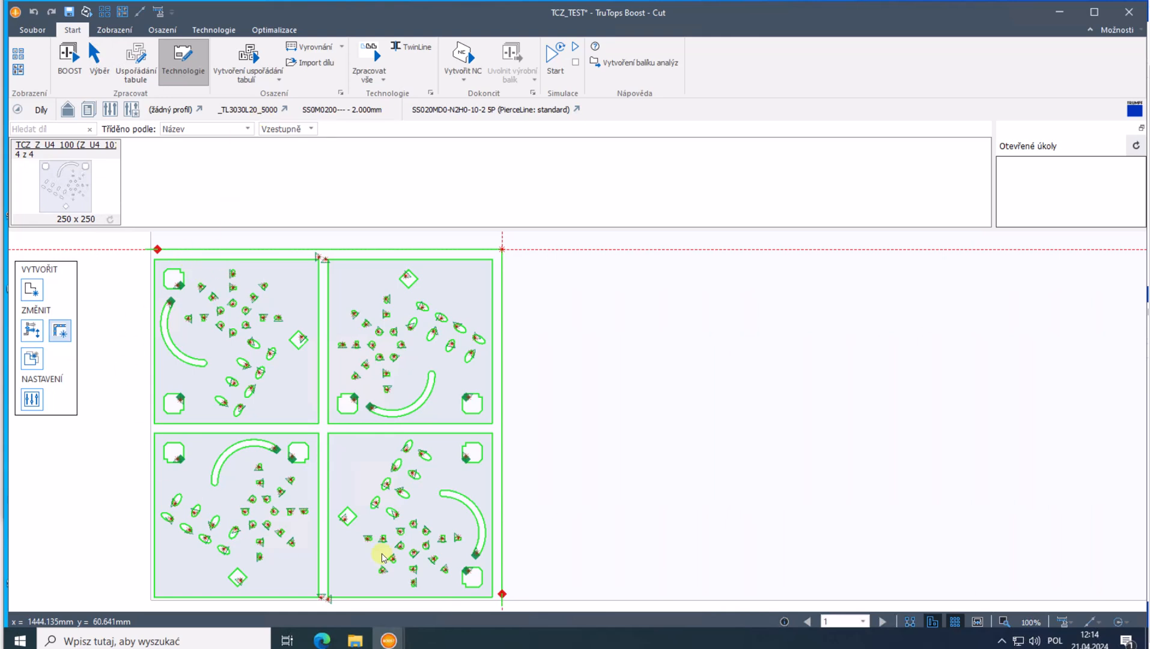
# - Return to the sheet overview of TCZ_TEST, create the NC program for the 3000x1500 sheet, and minimize the program
pyautogui.click(18, 52)
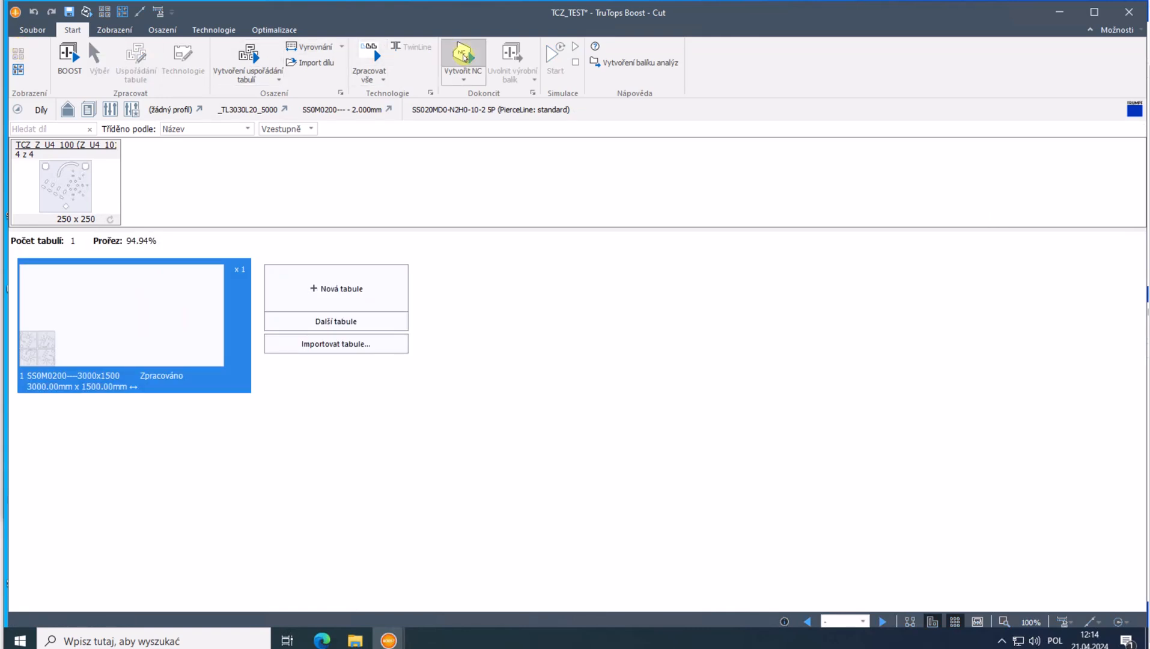
pyautogui.click(464, 57)
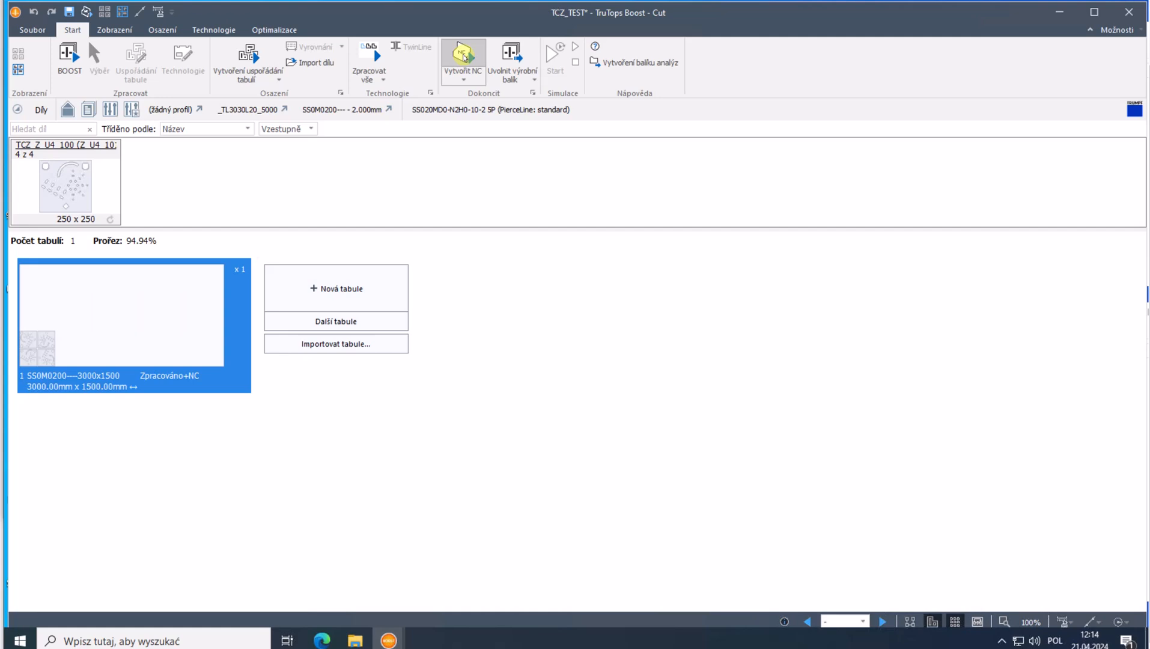
pyautogui.click(1058, 13)
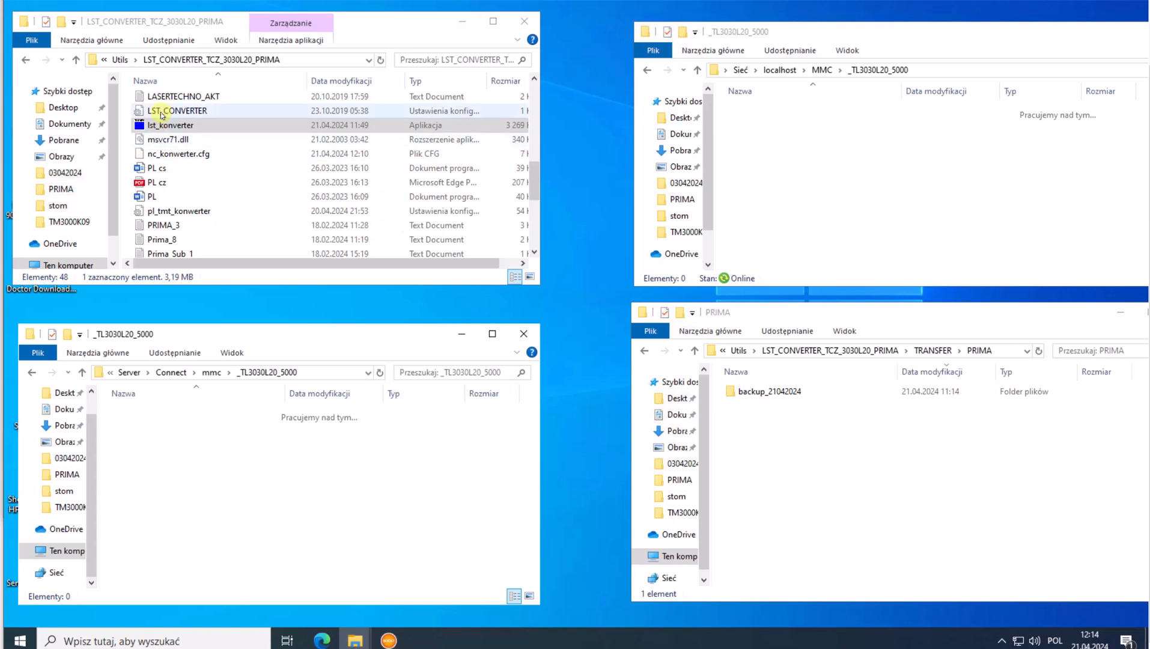
# - Launch lst_konverter from the LST_CONVERTER_TCZ_3030L20_PRIMA folder and display the TruLaser3030L20 and Prima Power Platino machine settings
pyautogui.click(161, 126)
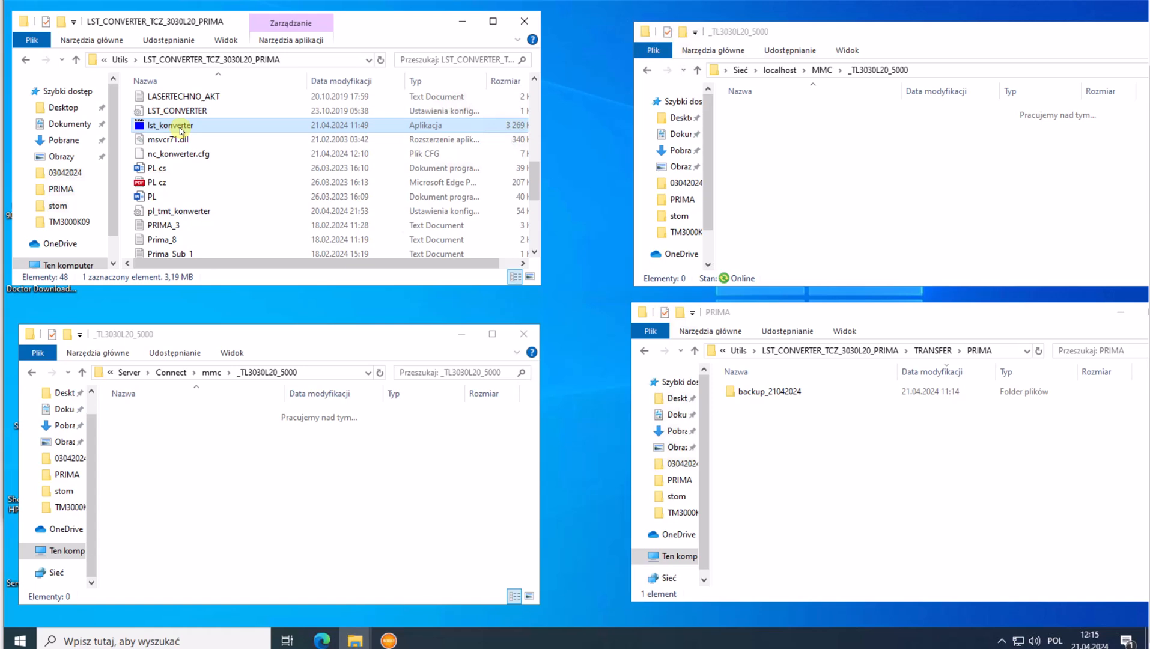
pyautogui.doubleClick(174, 125)
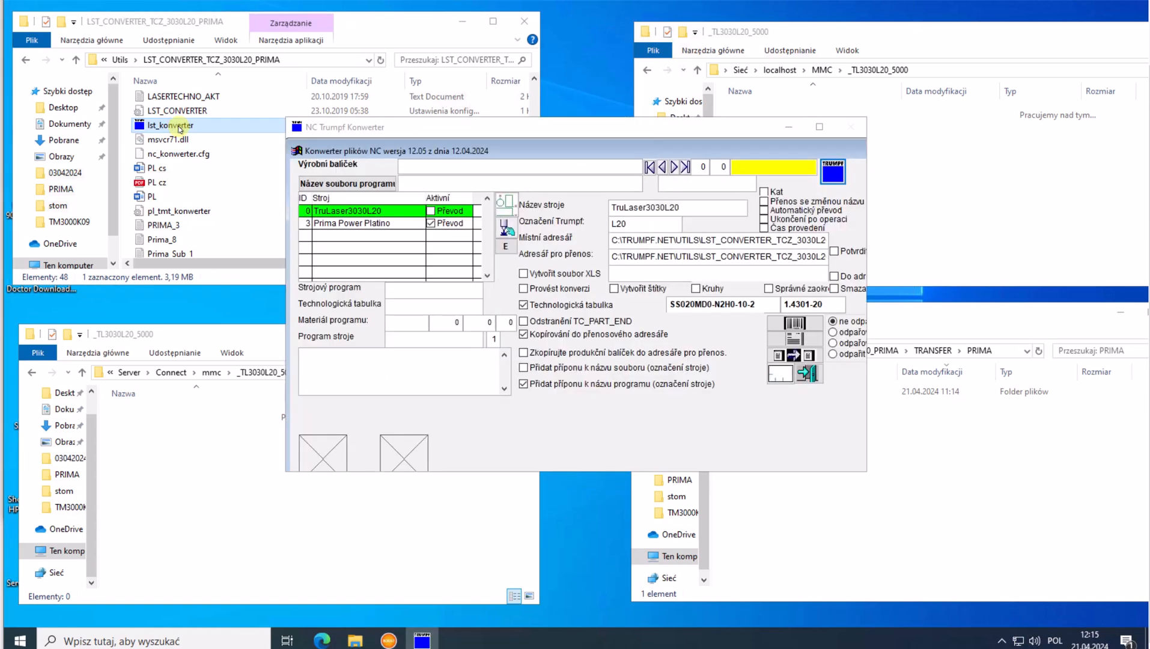
pyautogui.moveTo(409, 120); pyautogui.dragTo(258, 84)
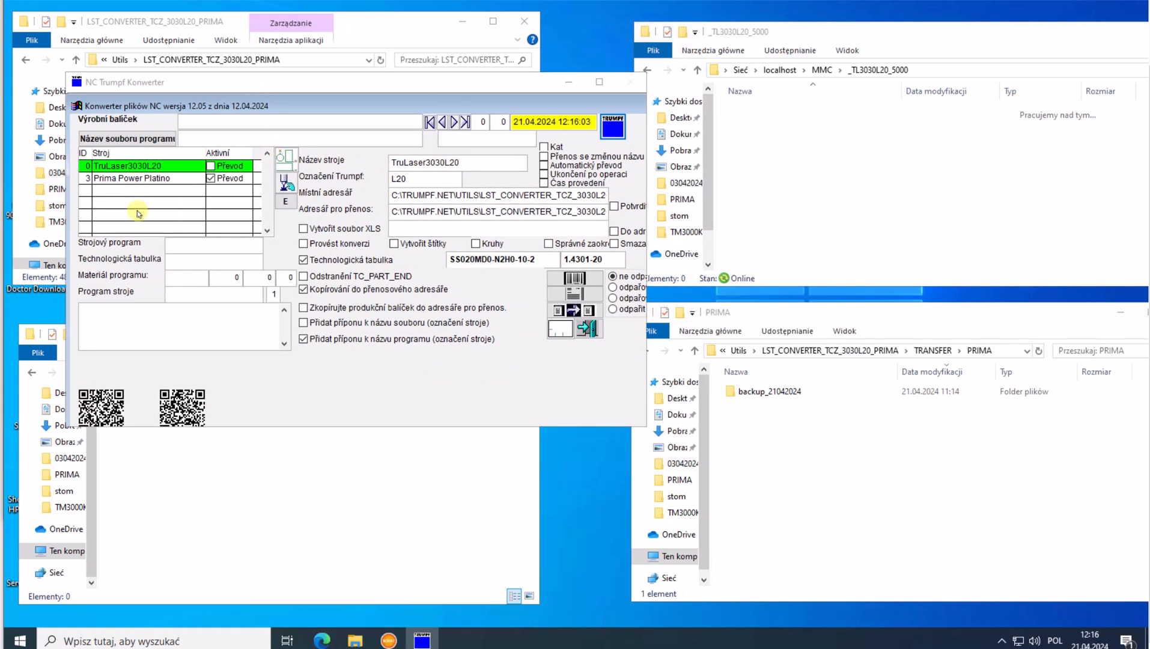
pyautogui.click(154, 165)
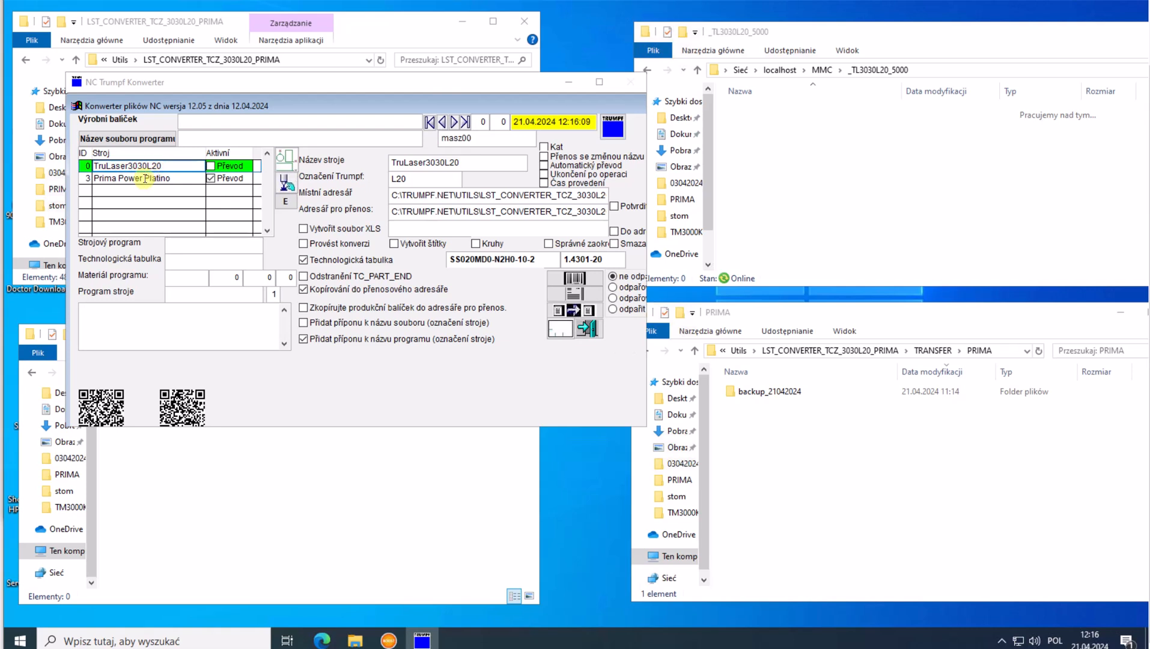
pyautogui.click(160, 211)
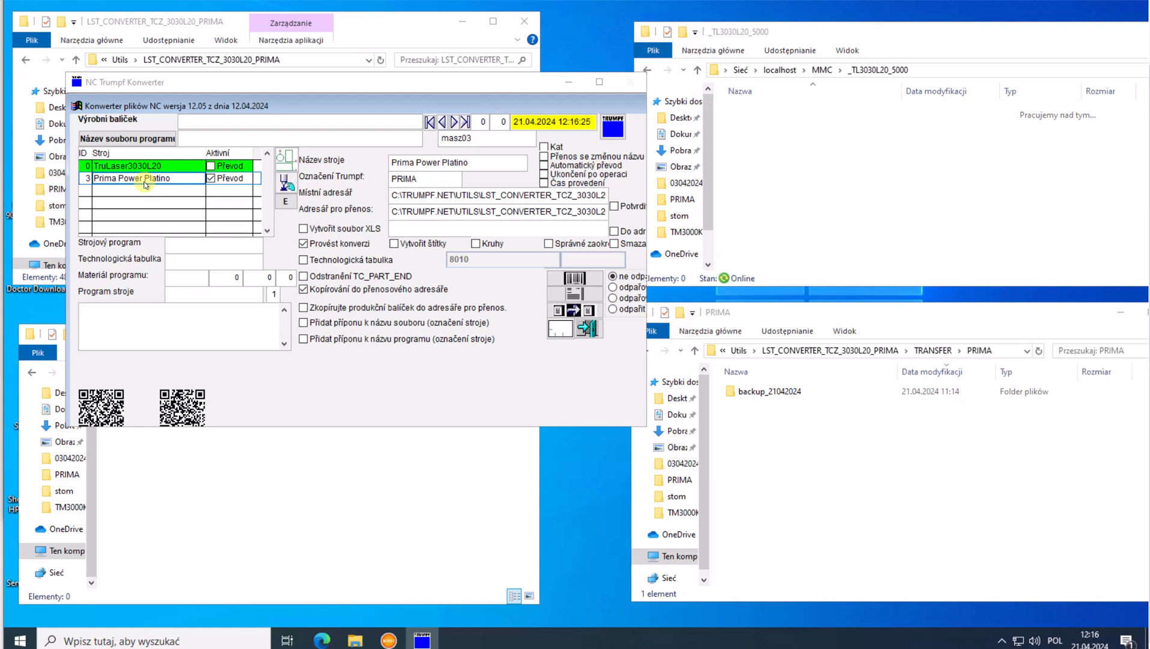
# - Switch to the TCZ_TEST job in TruTops Boost, release its production package, and minimize the program
pyautogui.click(389, 642)
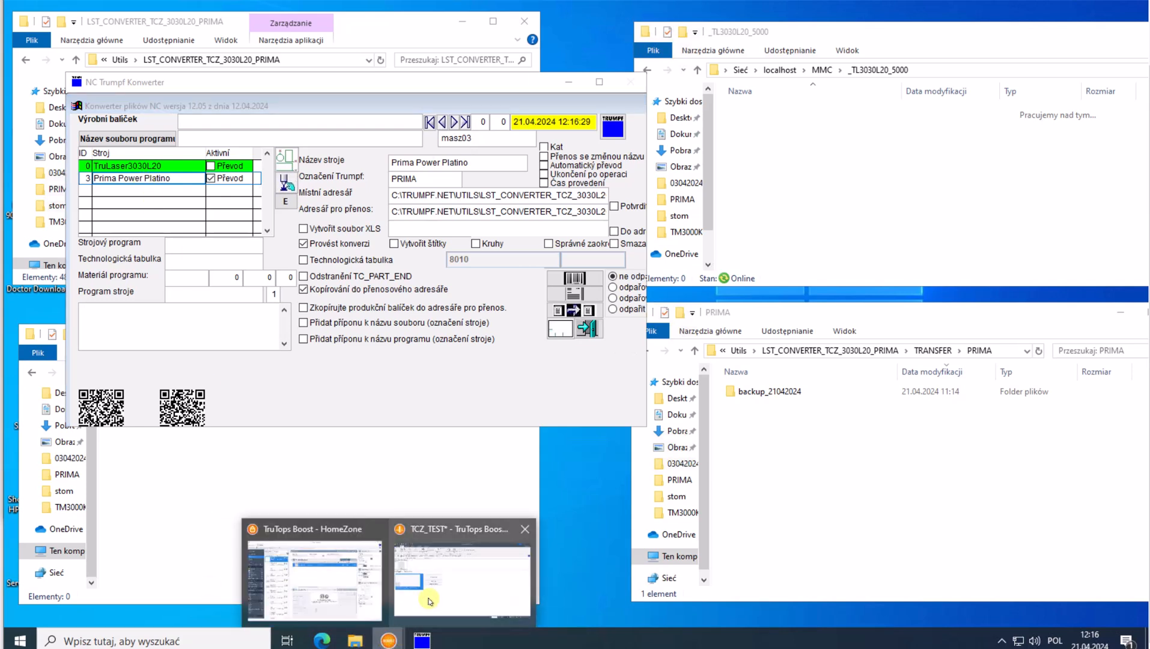
pyautogui.click(458, 577)
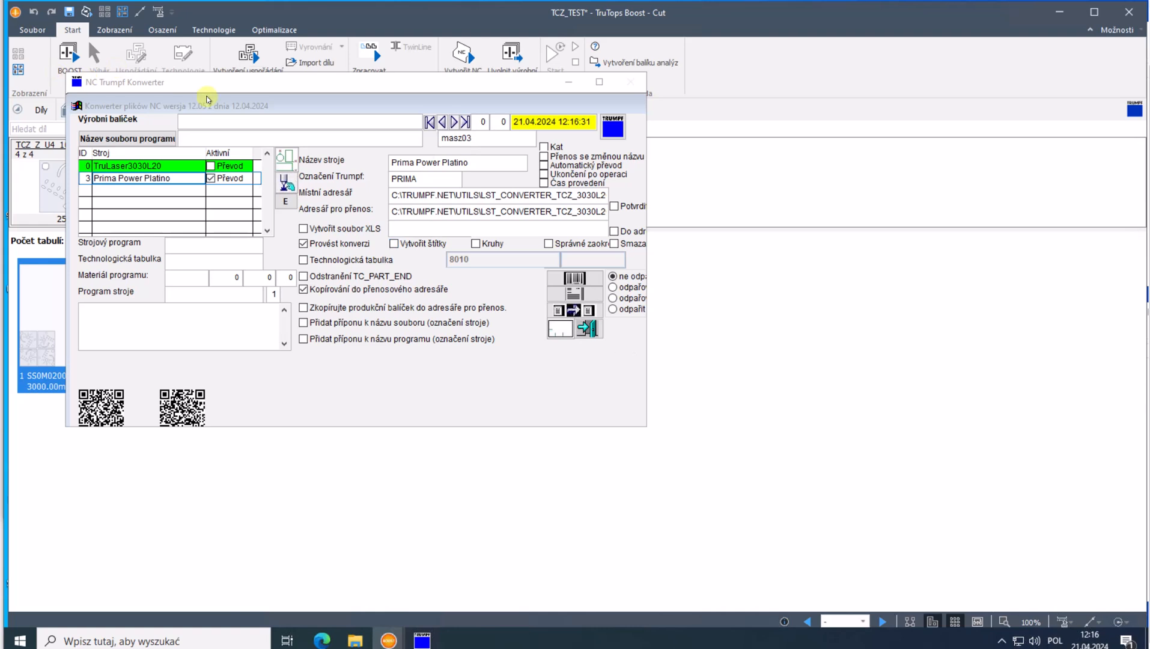
pyautogui.click(566, 85)
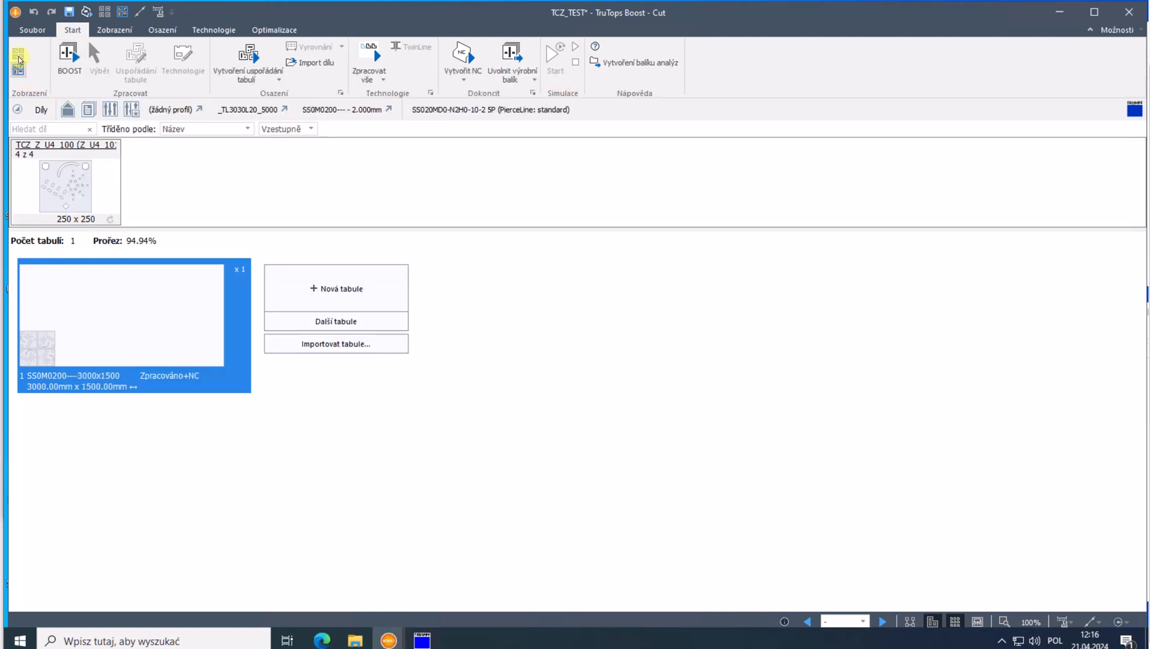
pyautogui.click(510, 56)
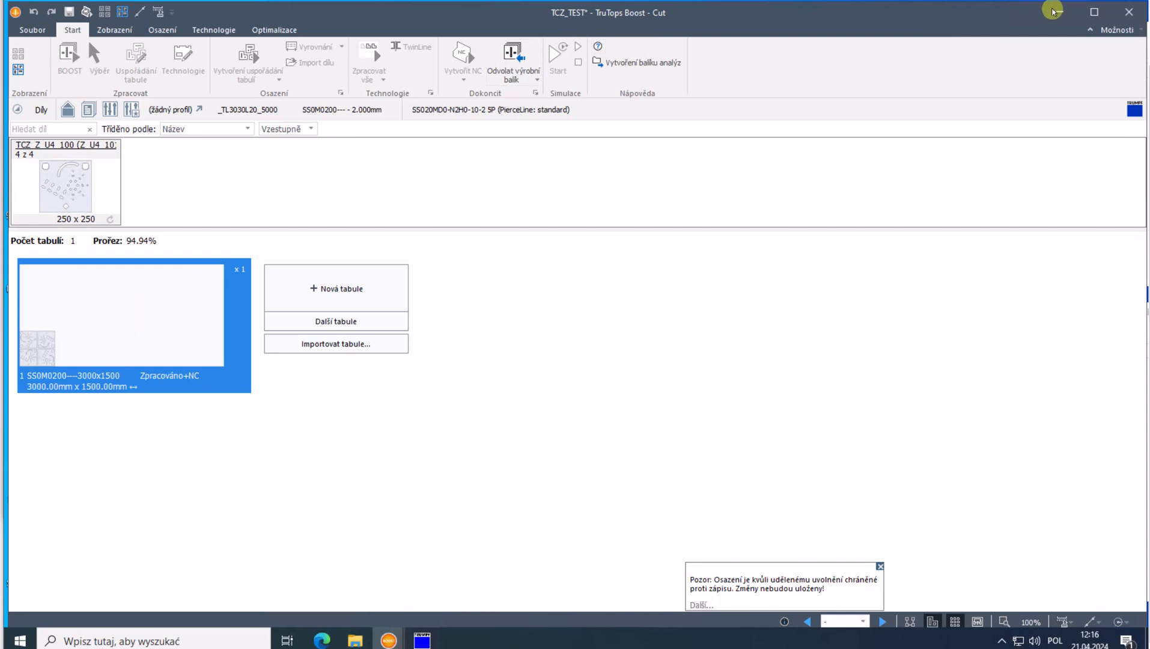
pyautogui.click(1057, 12)
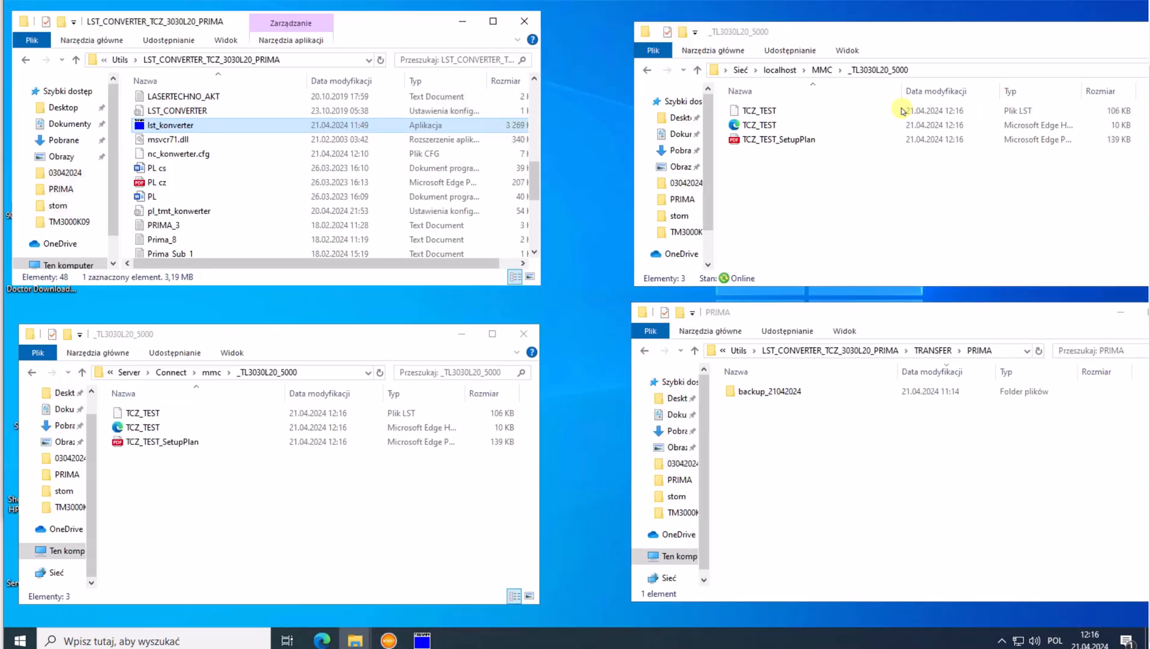
# - Load the TCZ_TEST LST file from the _TL3030L20_5000 network folder into NC Trumpf Konverter
pyautogui.click(758, 112)
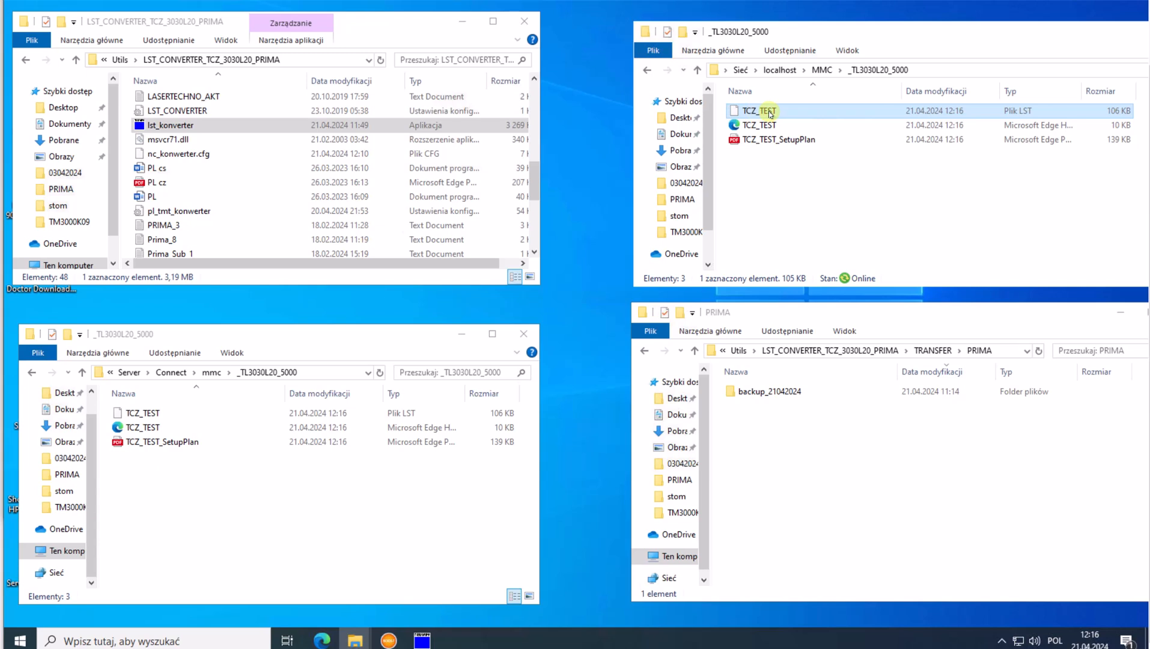
pyautogui.click(423, 640)
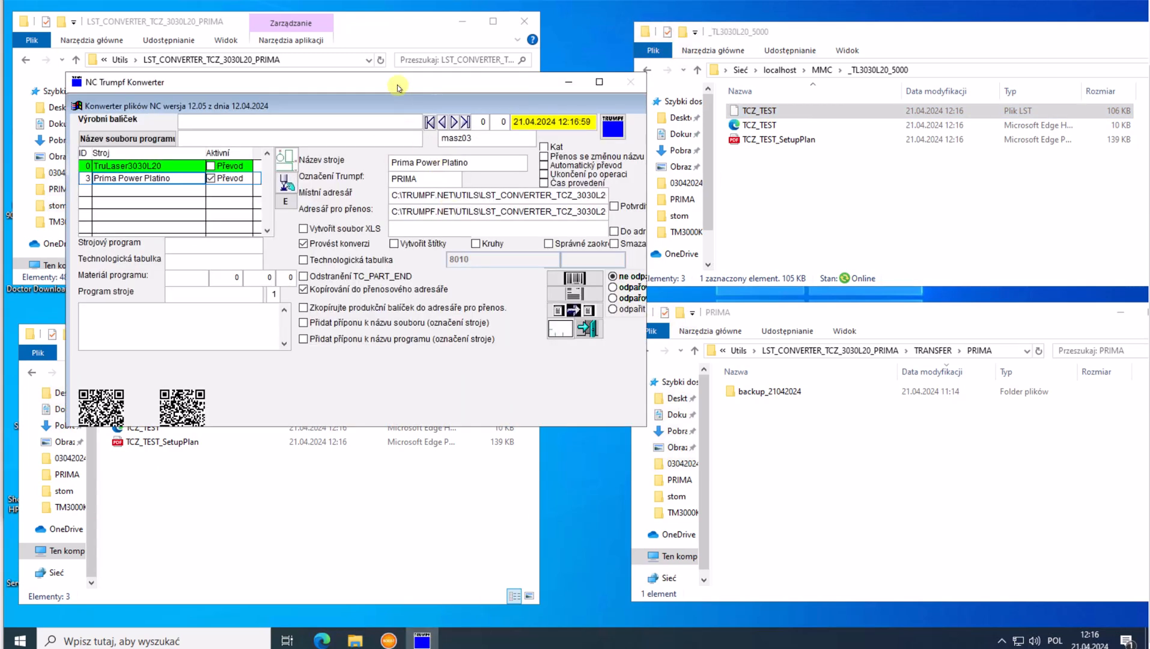
pyautogui.moveTo(394, 108); pyautogui.dragTo(391, 153)
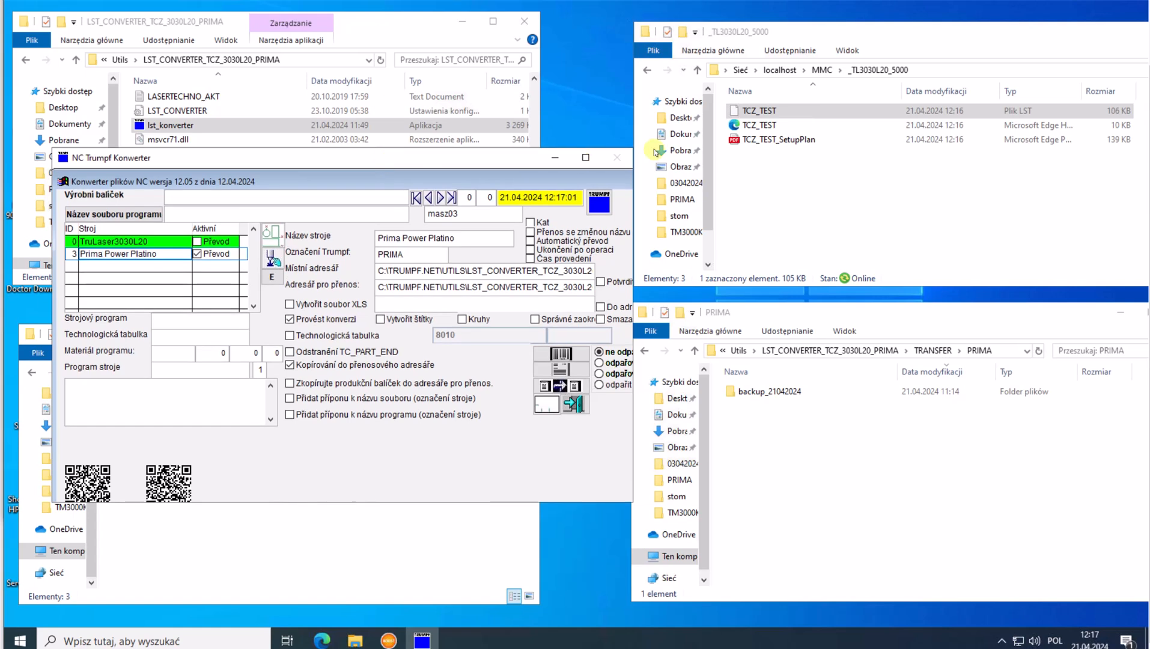
pyautogui.click(757, 113)
pyautogui.moveTo(756, 113); pyautogui.dragTo(275, 332)
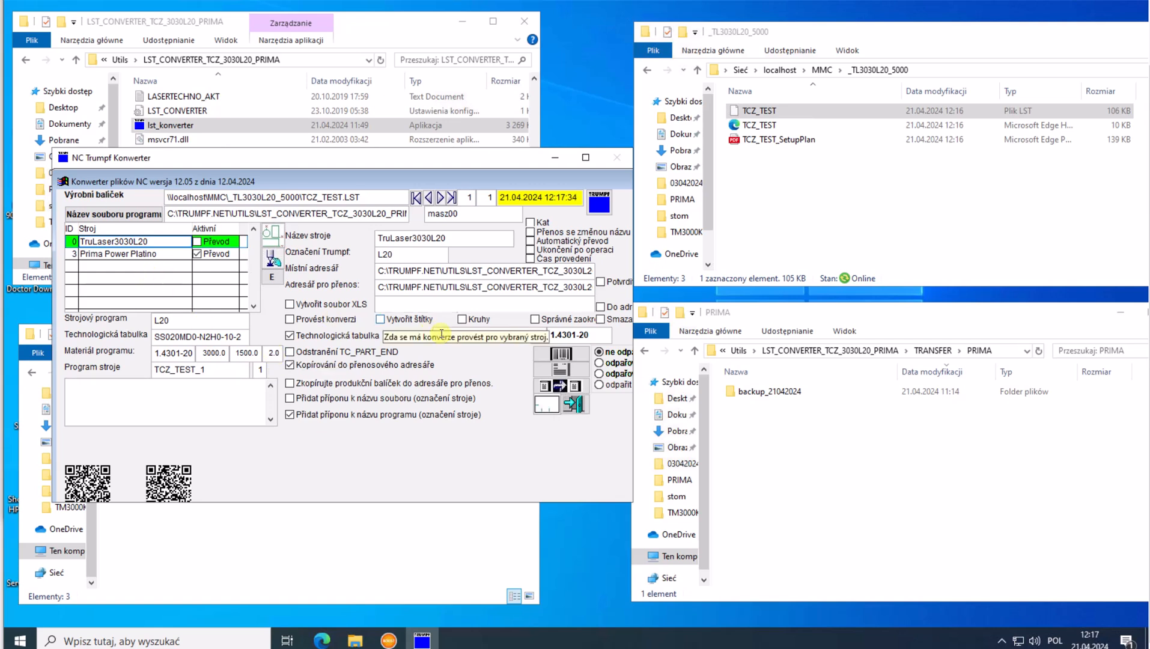
# - Select the Prima Power Platino machine and widen the converter window to show its full set of options
pyautogui.click(138, 254)
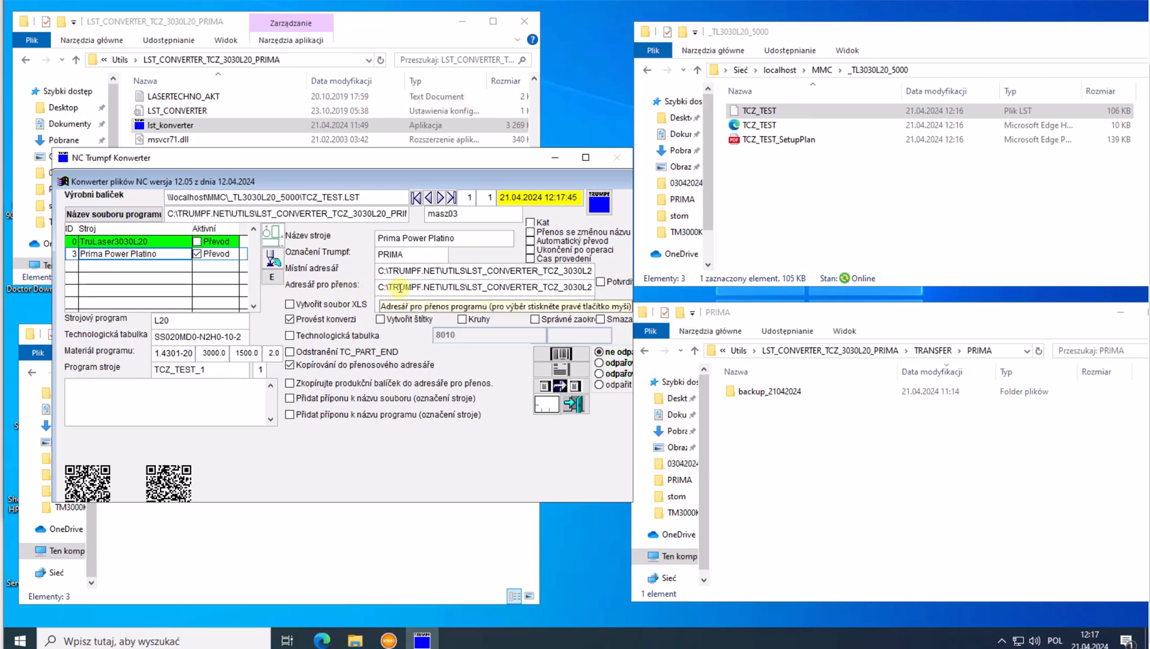
pyautogui.click(988, 317)
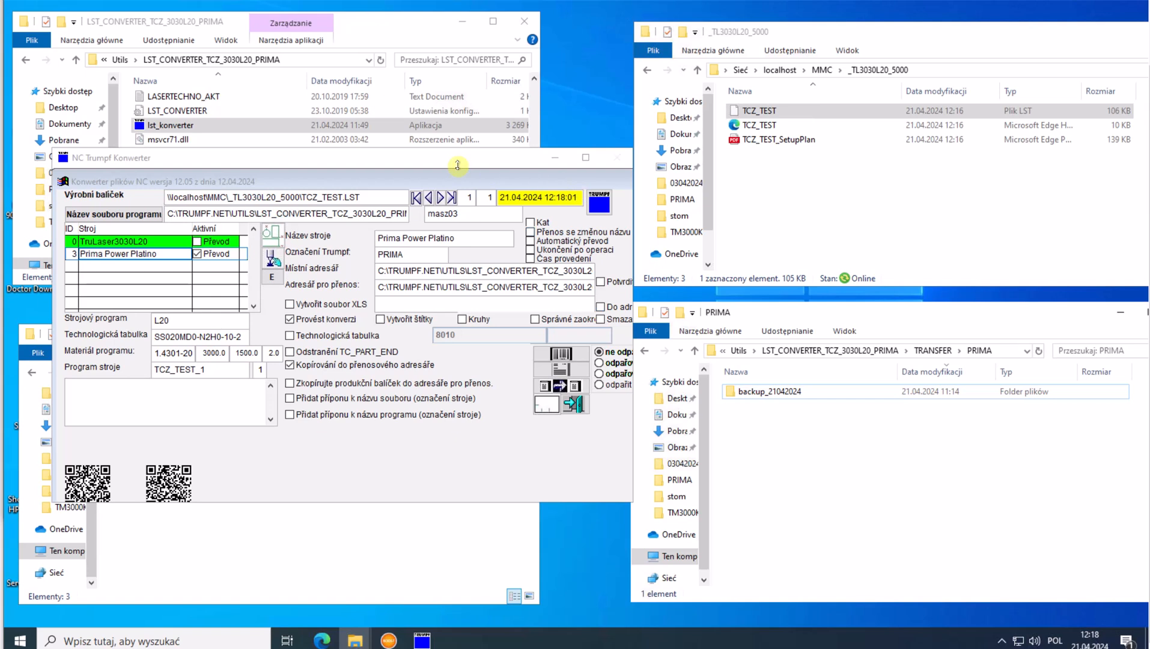
pyautogui.moveTo(453, 165); pyautogui.dragTo(431, 166)
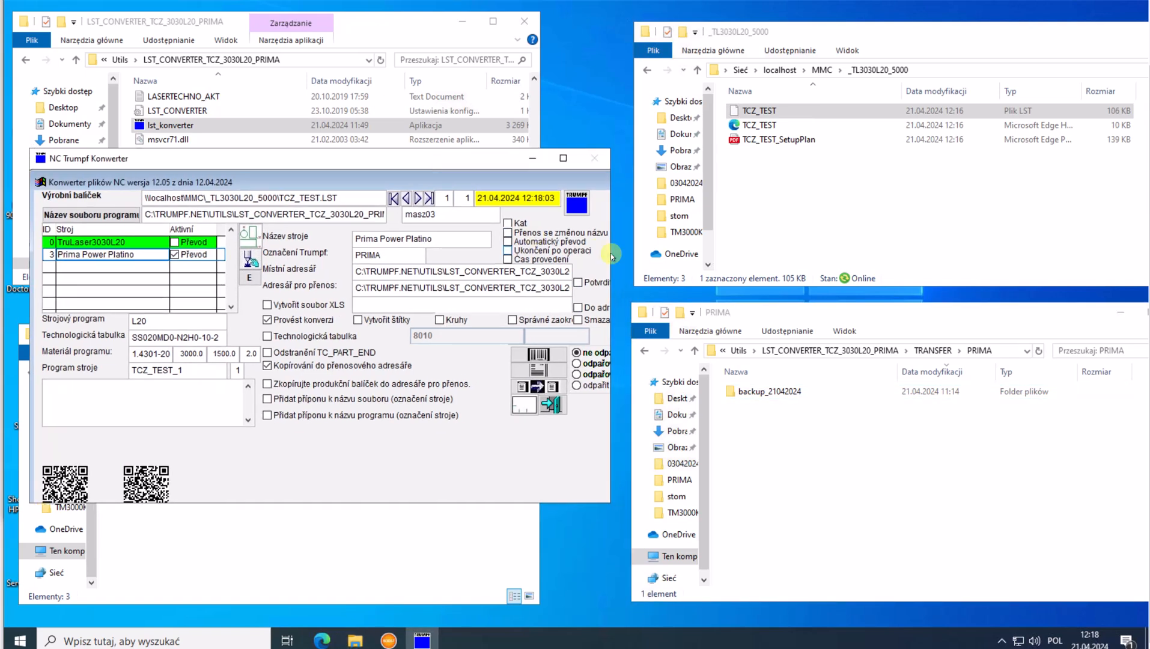
pyautogui.moveTo(609, 252); pyautogui.dragTo(704, 253)
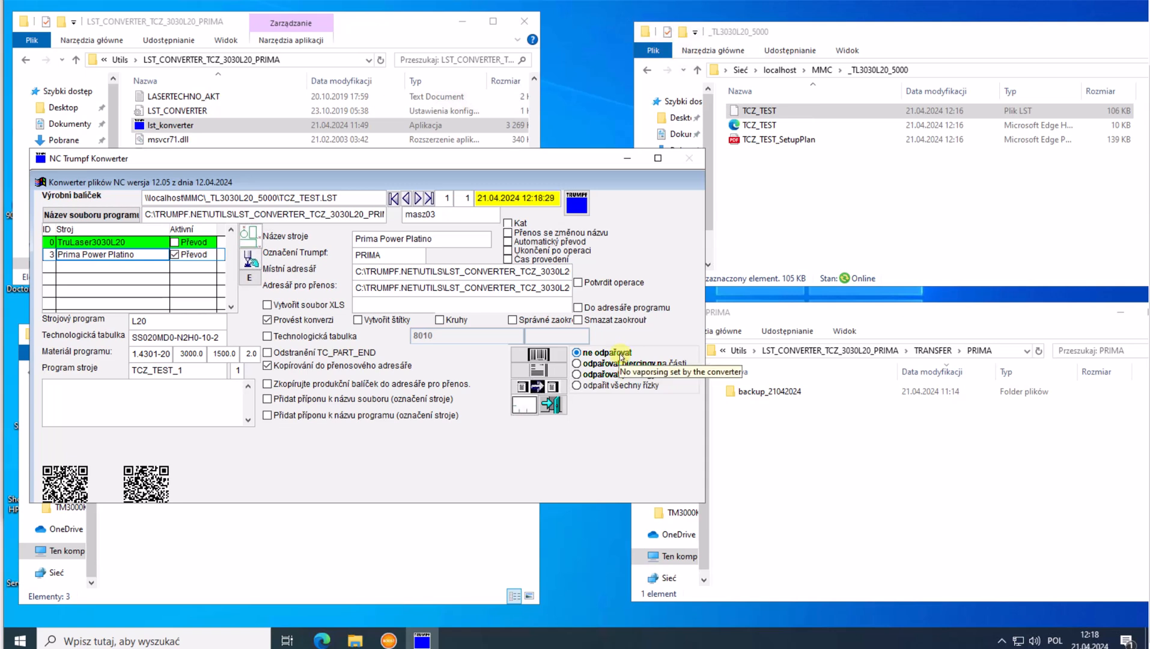
# - Set the vaporizing option to "odpařit všechny řízky" and run the conversion of TCZ_TEST for the Prima machine
pyautogui.click(577, 363)
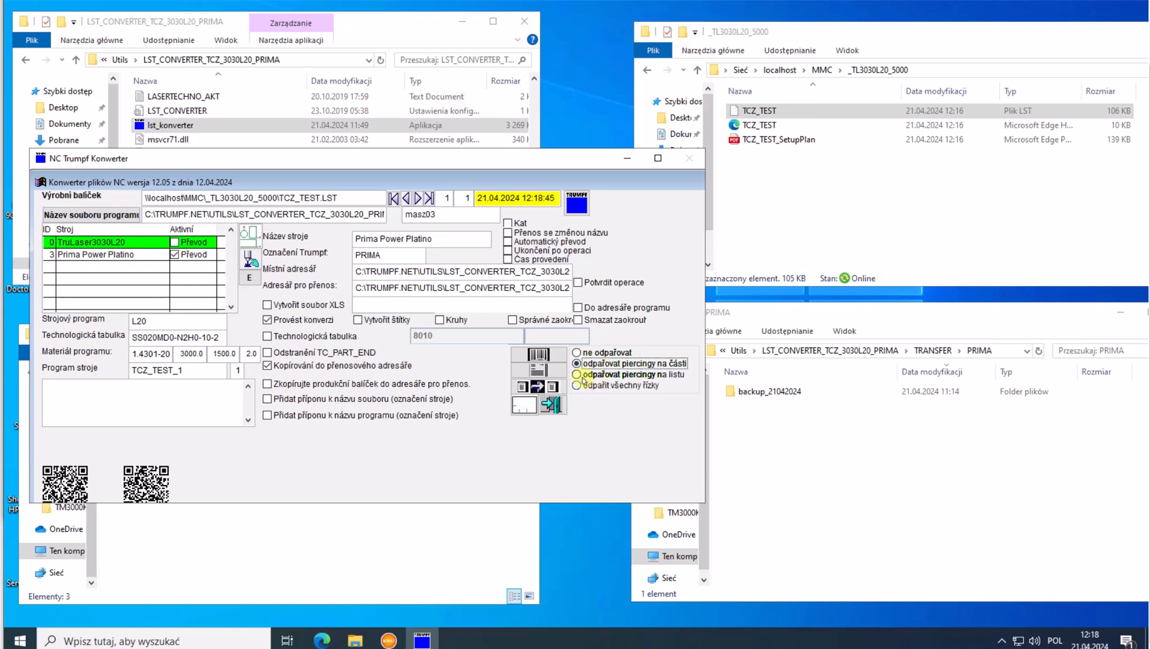
pyautogui.click(577, 374)
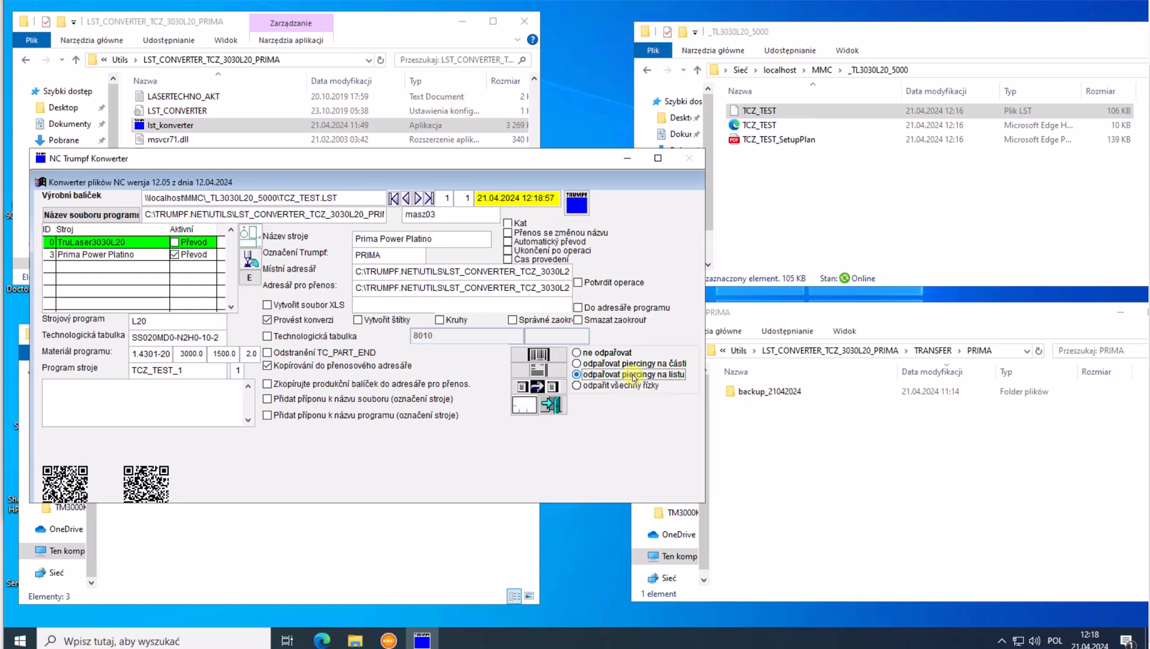
pyautogui.click(577, 385)
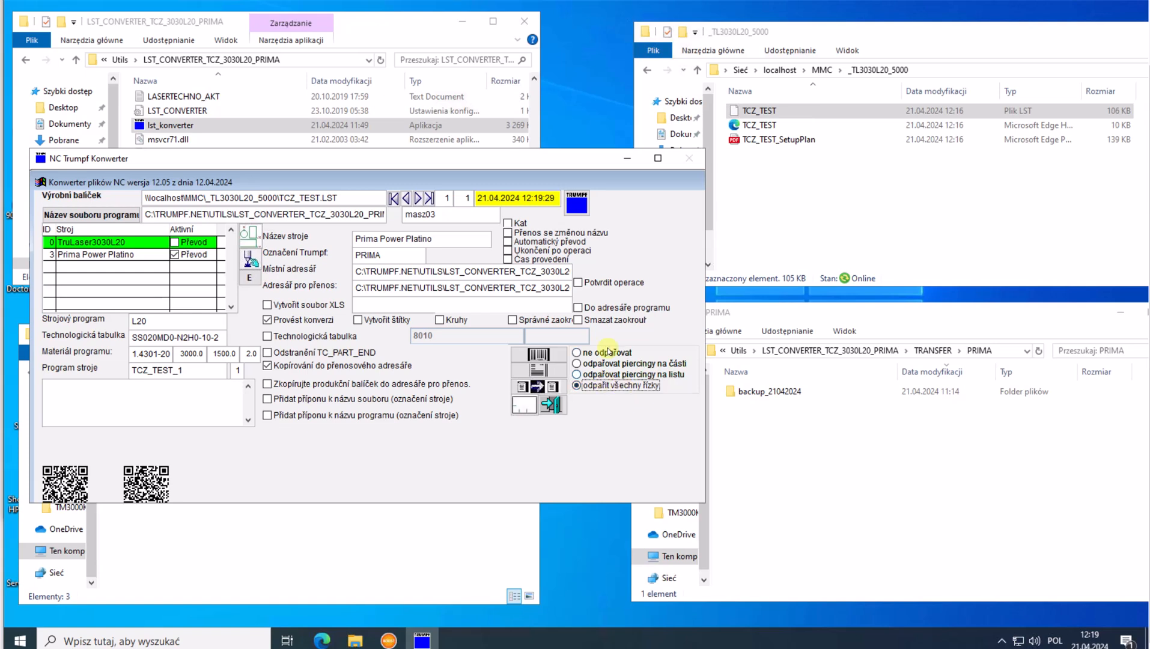
pyautogui.click(541, 388)
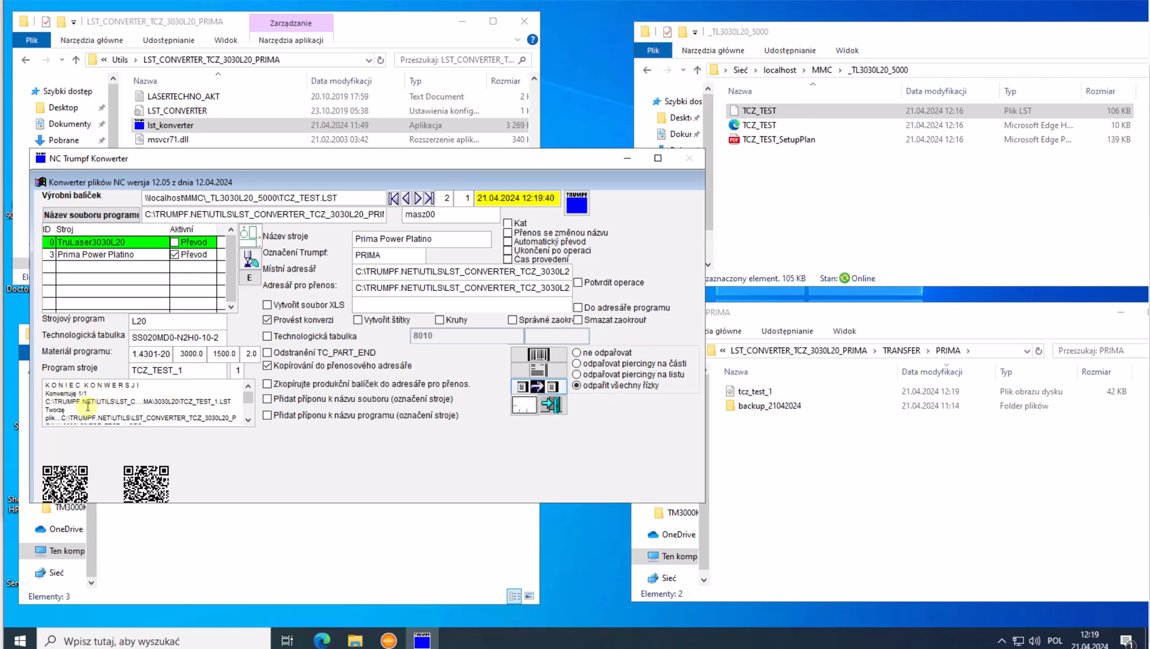
# - Open the converted tcz_test_1 file from the PRIMA transfer folder in Notepad to inspect its NC code, then close it
pyautogui.click(752, 392)
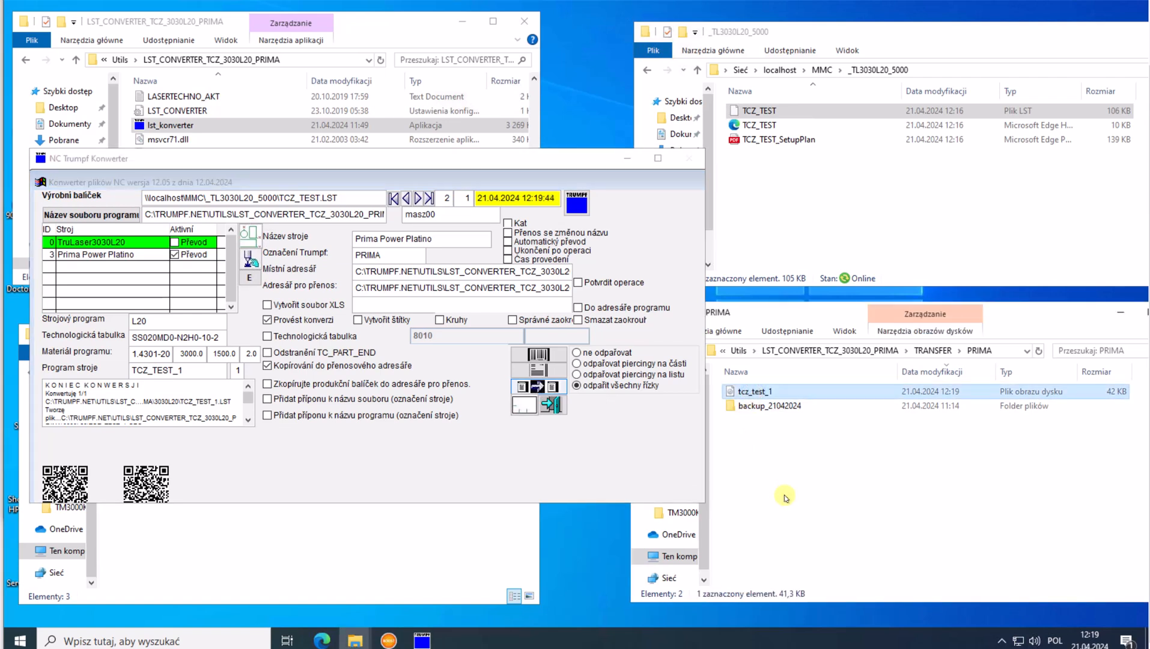
pyautogui.rightClick(778, 393)
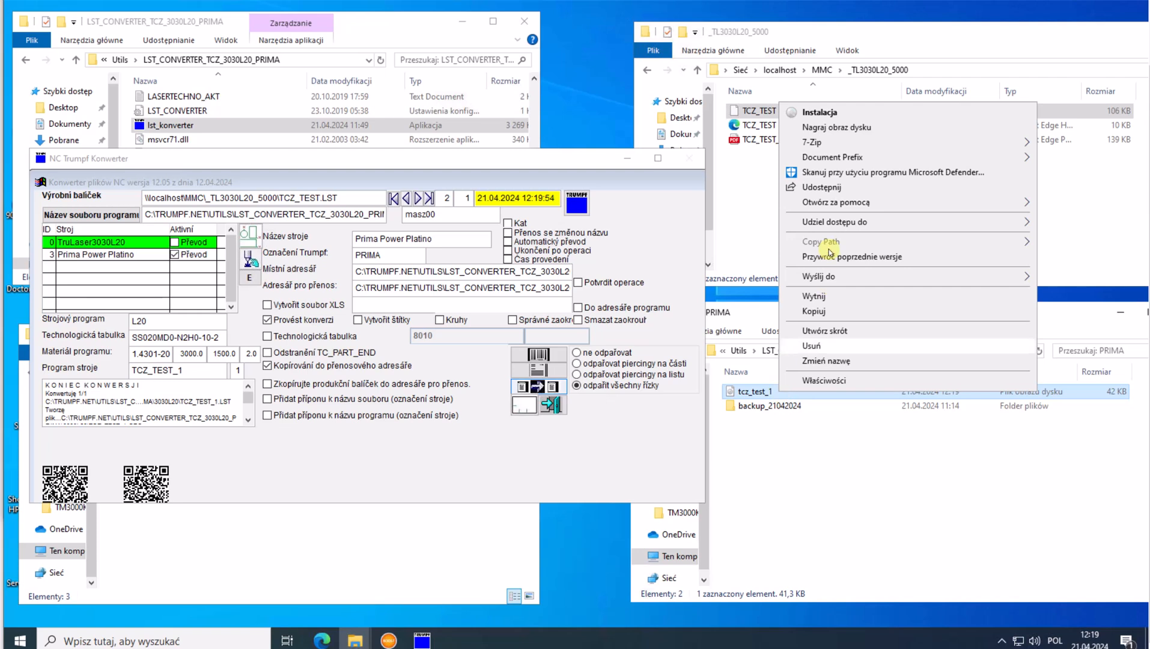
pyautogui.moveTo(873, 203)
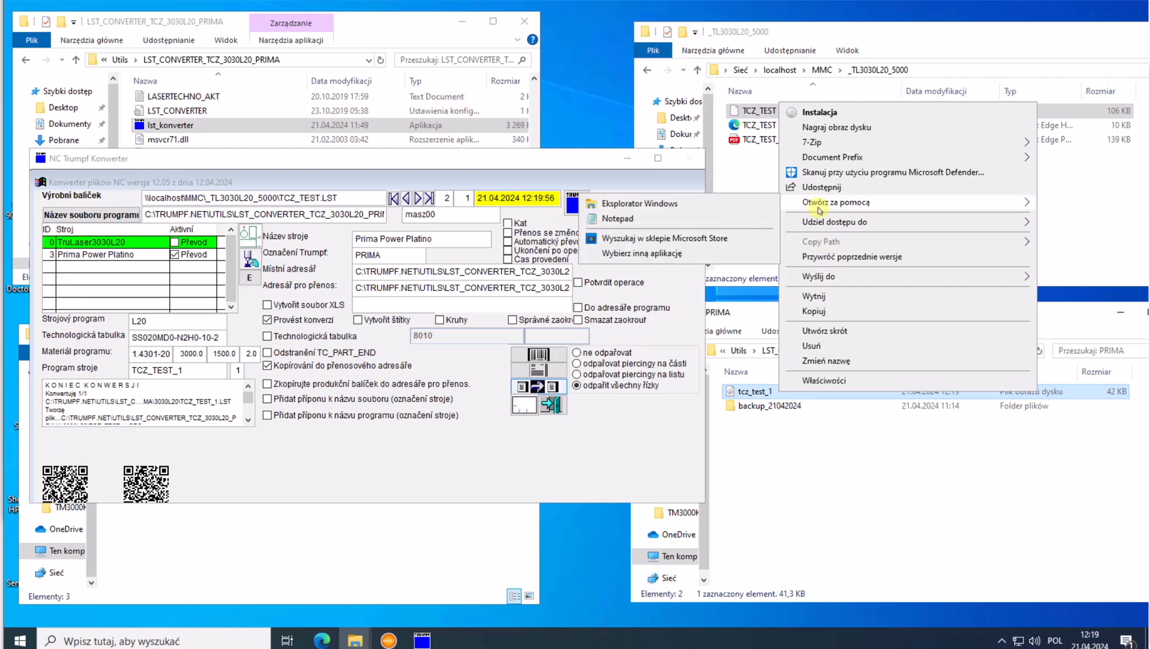
pyautogui.click(715, 219)
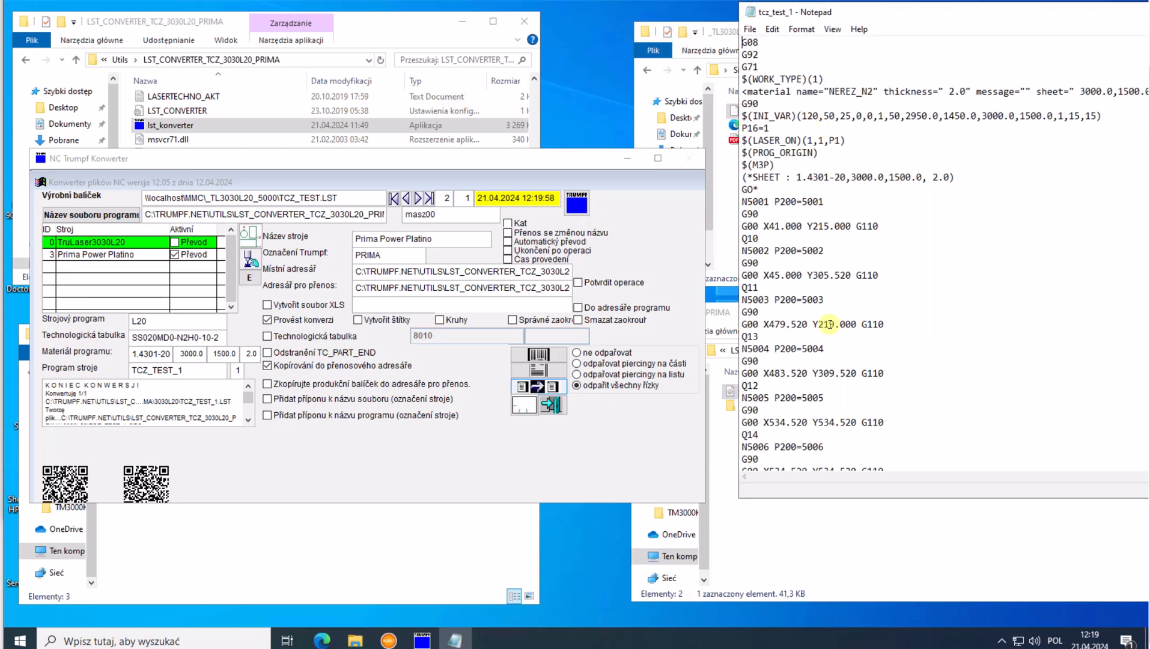
pyautogui.click(748, 30)
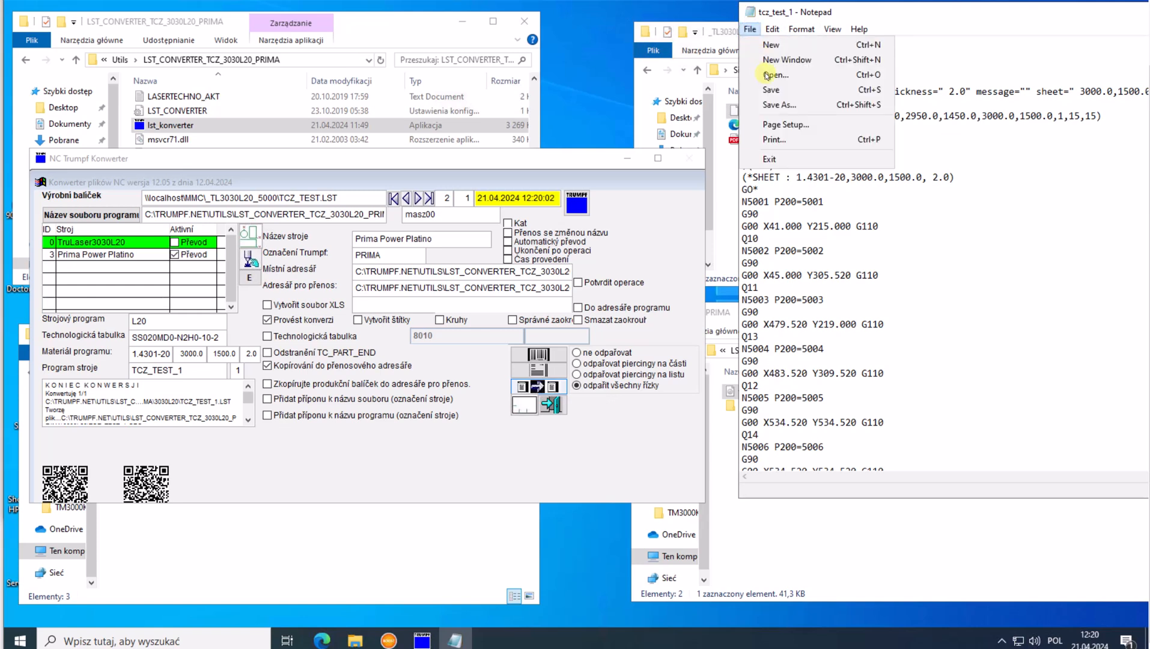
pyautogui.click(791, 161)
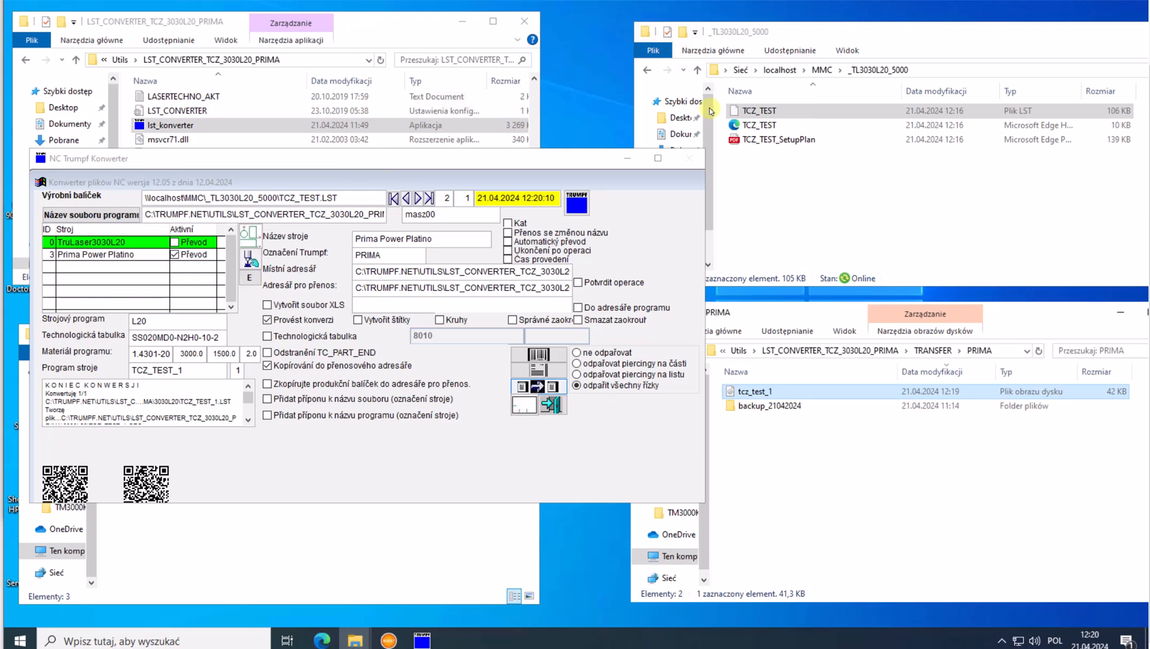
pyautogui.rightClick(760, 114)
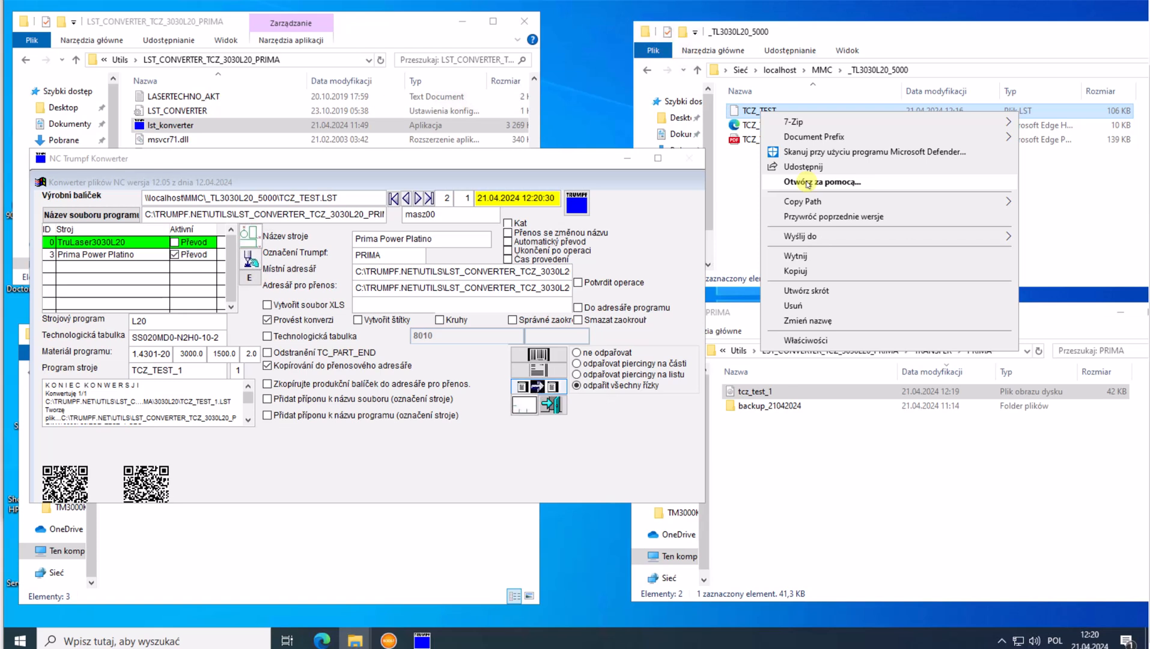
pyautogui.click(540, 158)
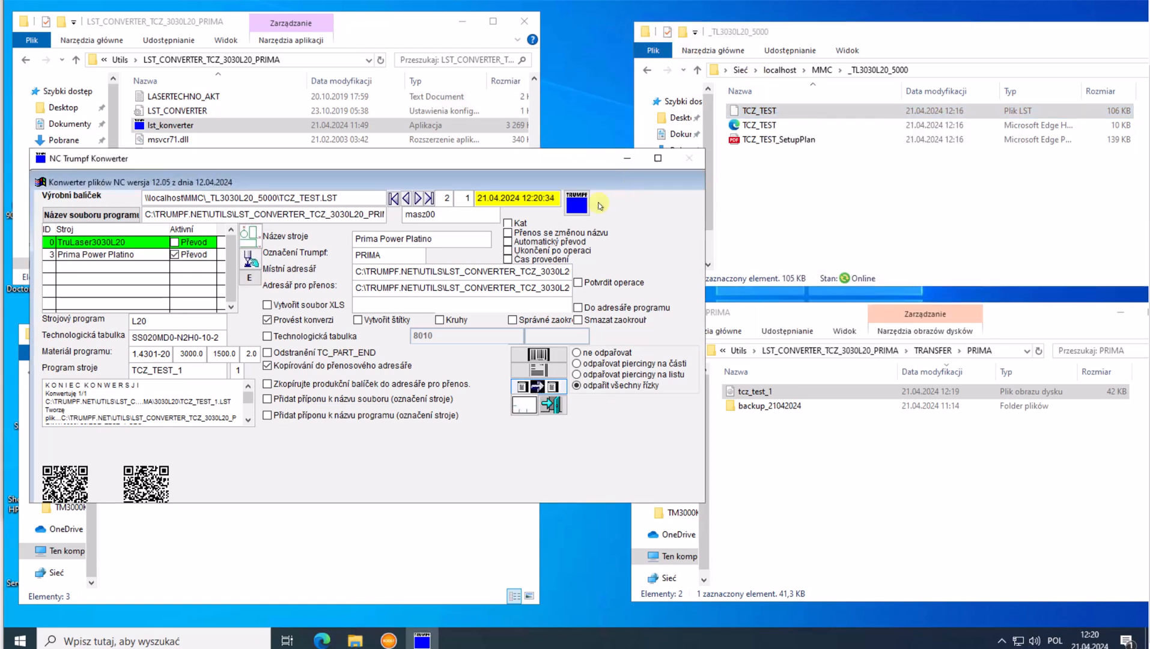
# - Open the converter's configuration data by entering the access password
pyautogui.click(580, 209)
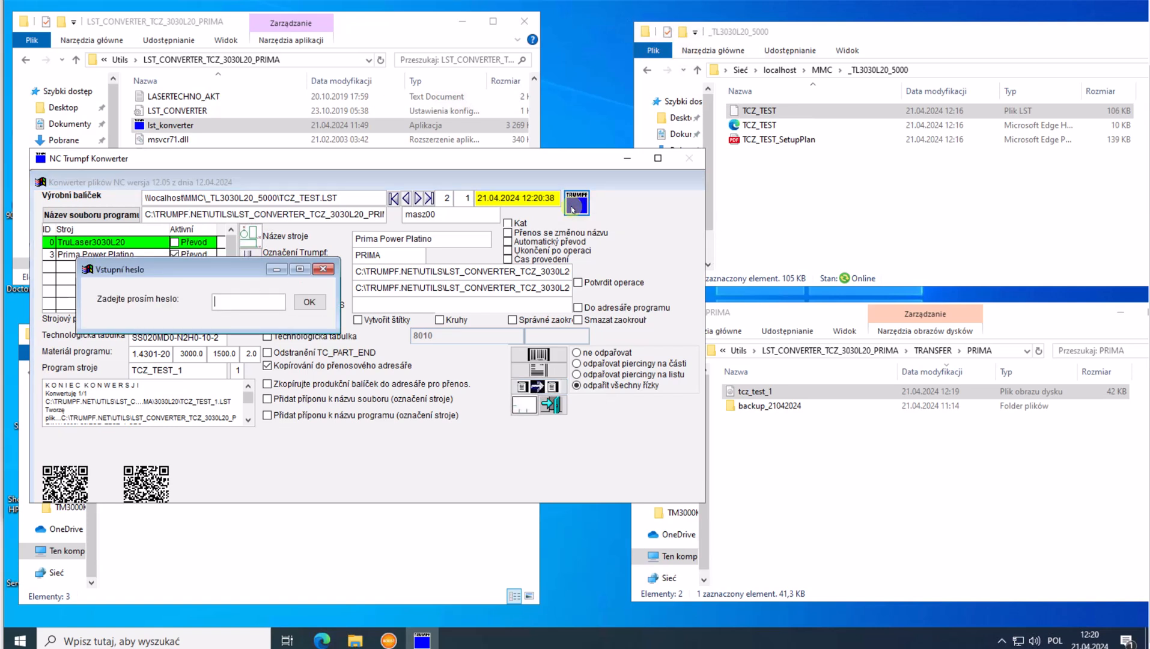
pyautogui.click(225, 300)
pyautogui.write('****')
pyautogui.click(306, 302)
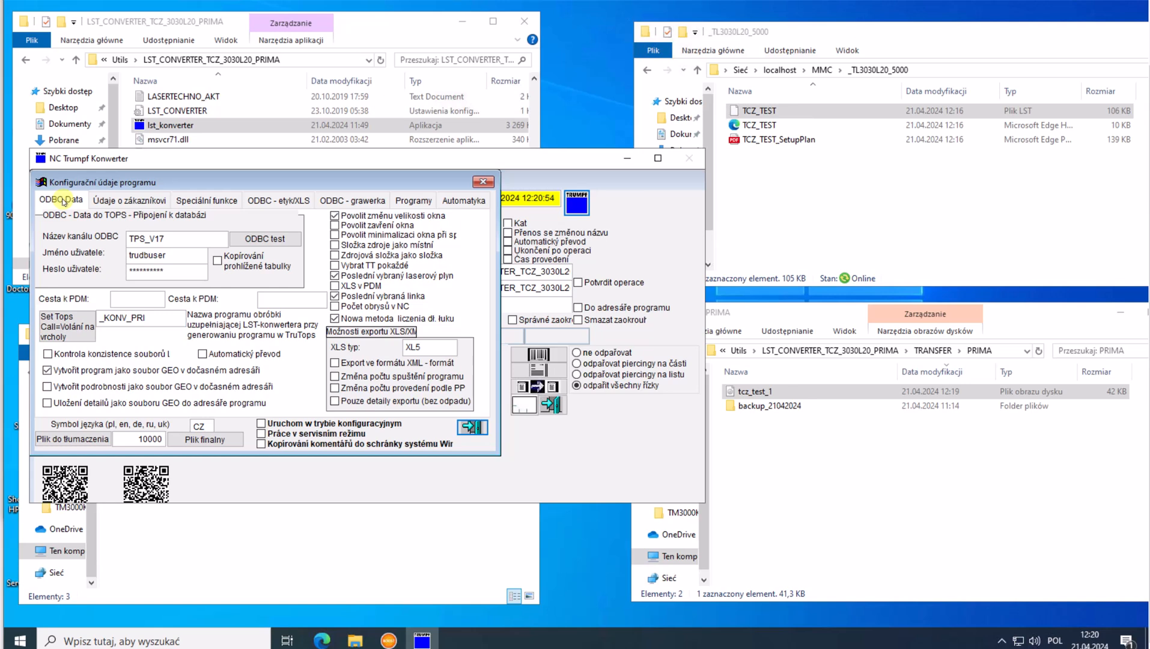
# - Test the ODBC connection to the TPS_V17 channel and decline choosing a table for review
pyautogui.moveTo(168, 238); pyautogui.dragTo(122, 240)
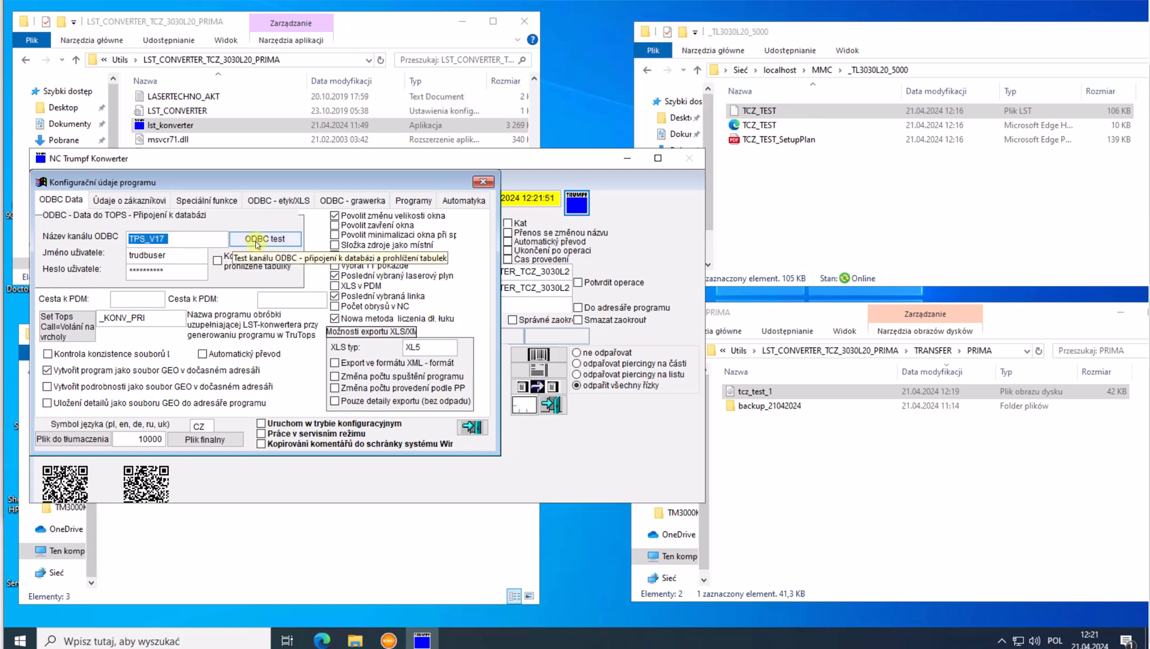
pyautogui.click(258, 241)
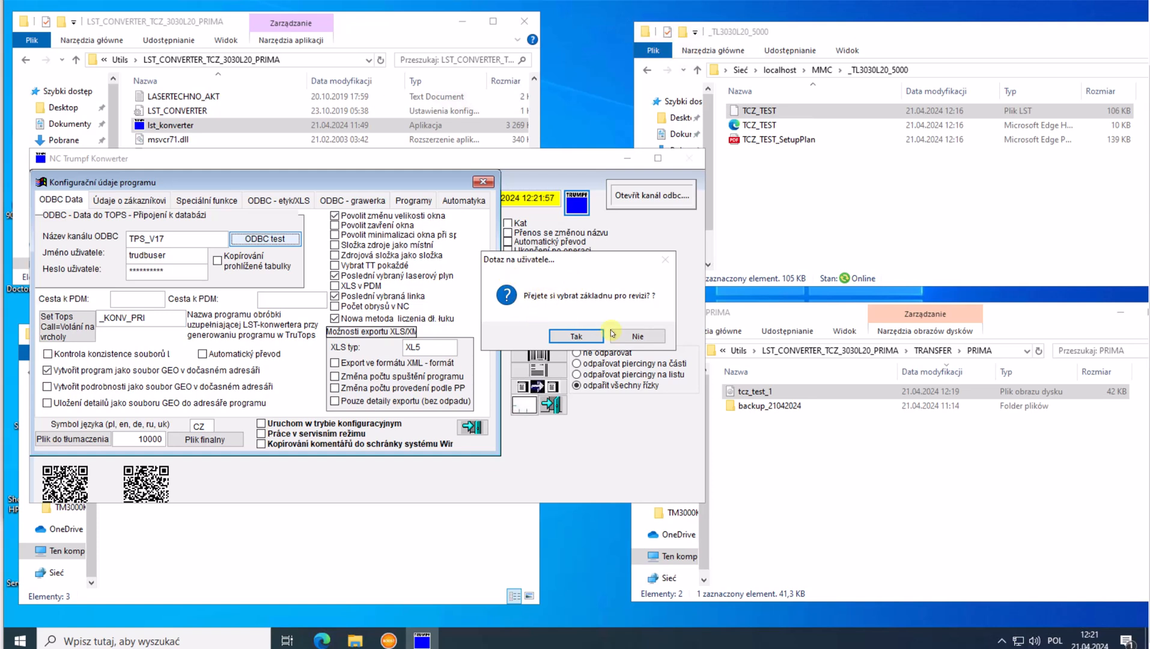
pyautogui.click(629, 339)
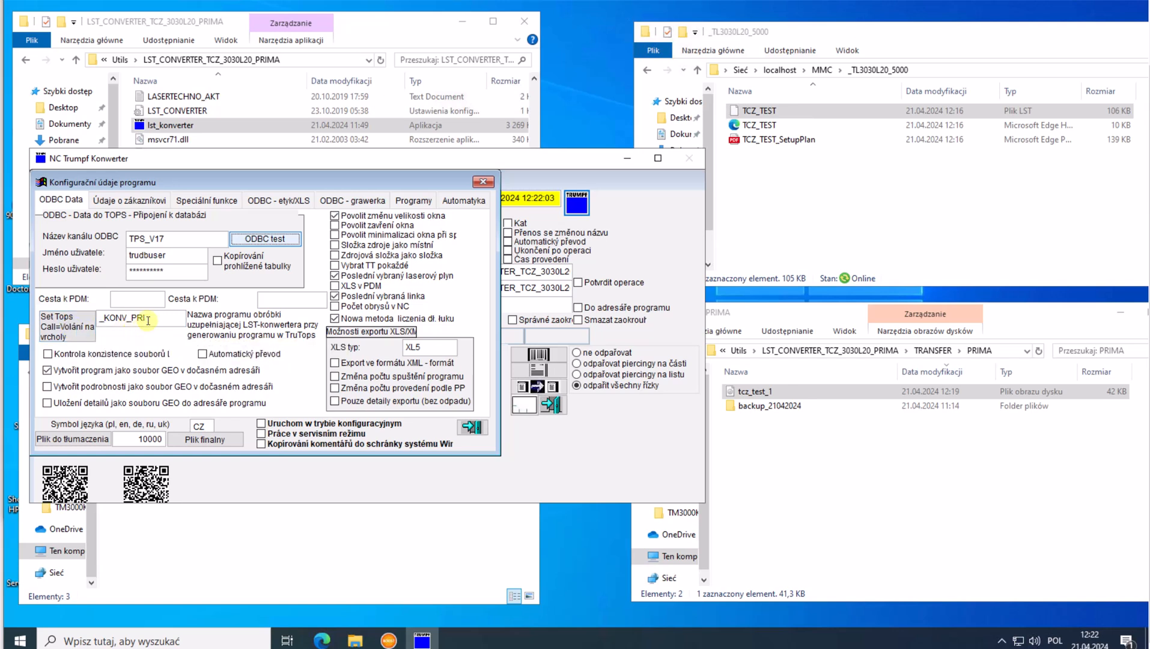
# - Define the converter's launch command _KONV_PRI in the TruTops database and close the configuration data and the converter
pyautogui.click(118, 320)
pyautogui.doubleClick(119, 320)
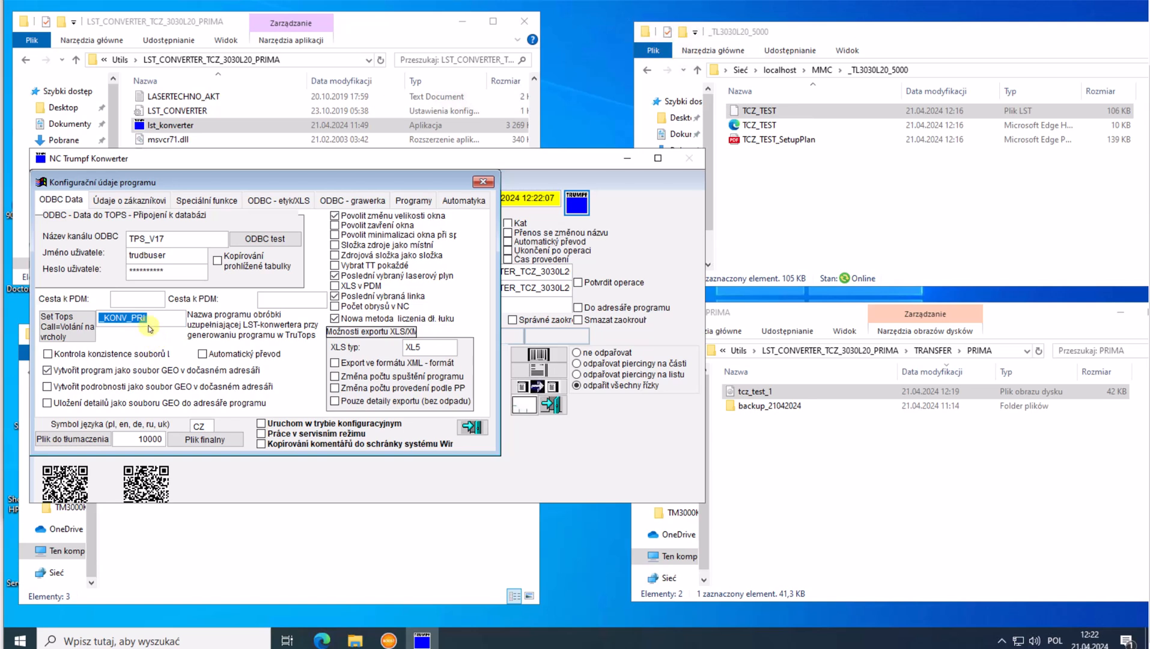
pyautogui.click(154, 320)
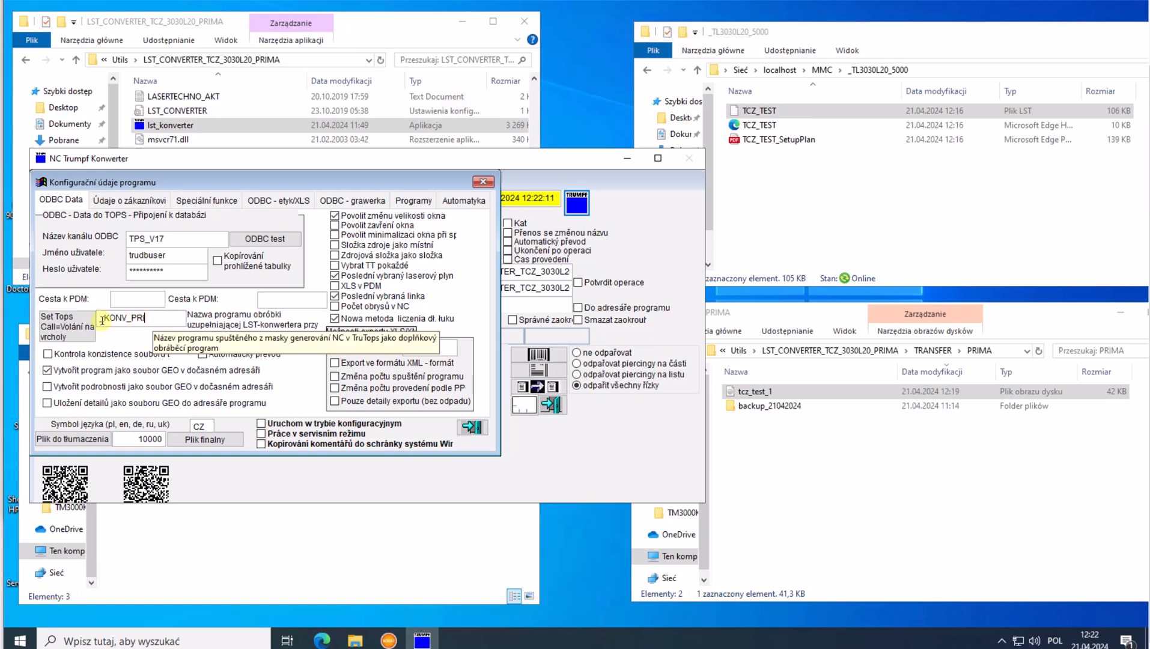
pyautogui.moveTo(150, 320); pyautogui.dragTo(92, 321)
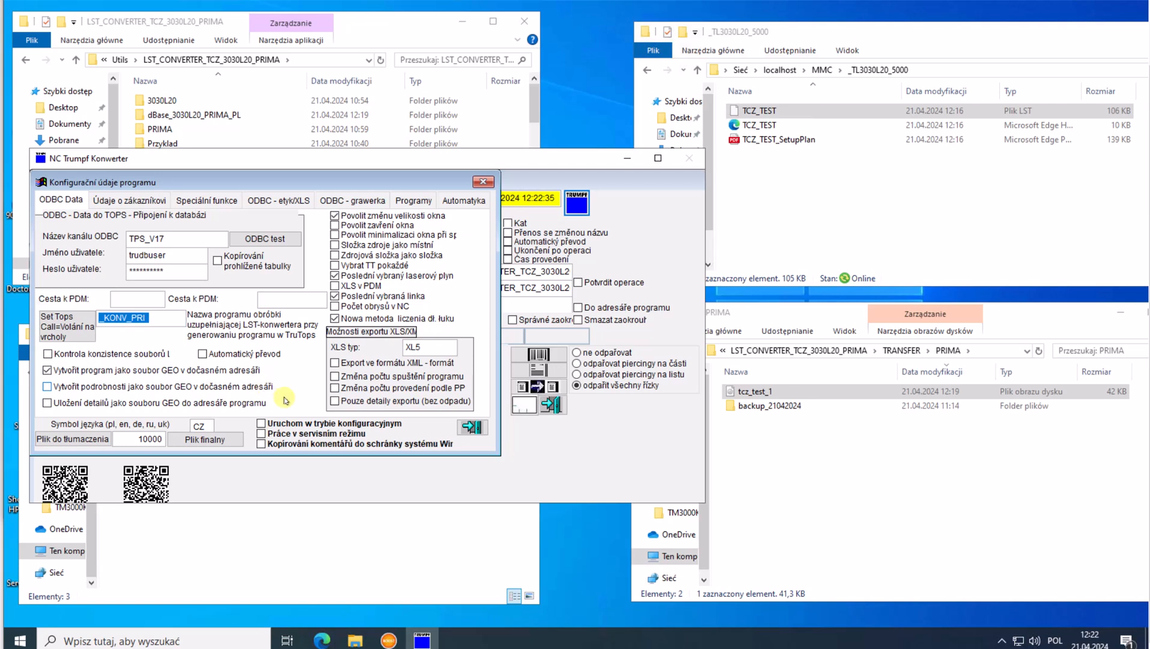
pyautogui.click(150, 318)
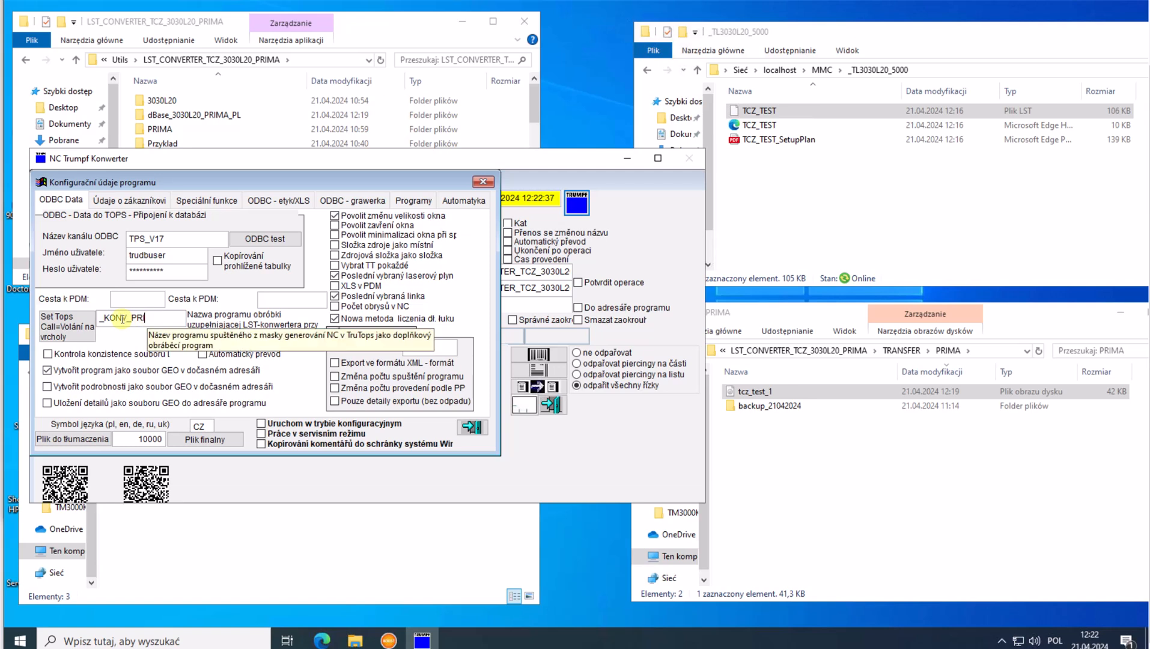
pyautogui.click(63, 329)
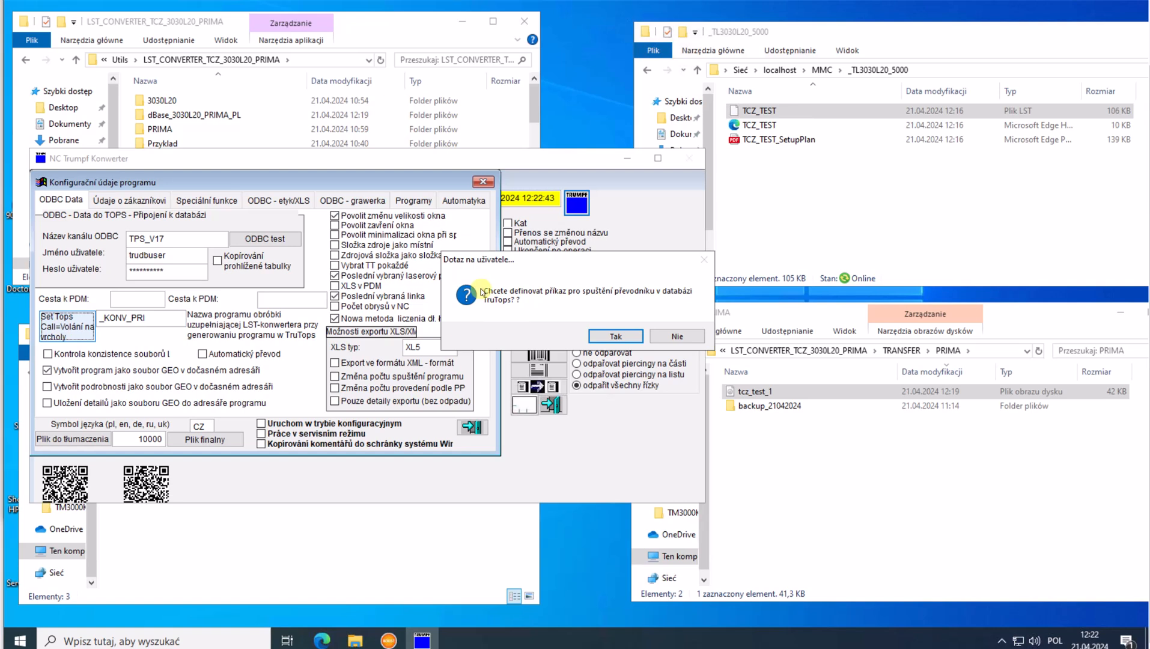
pyautogui.moveTo(541, 258); pyautogui.dragTo(398, 244)
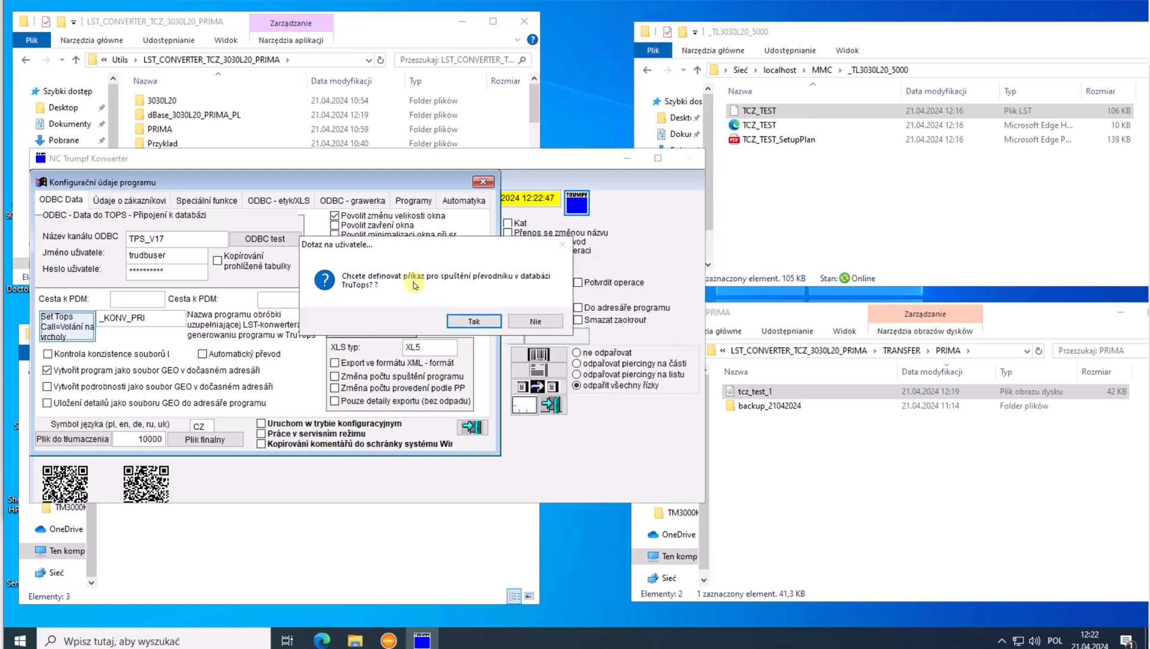
pyautogui.click(469, 322)
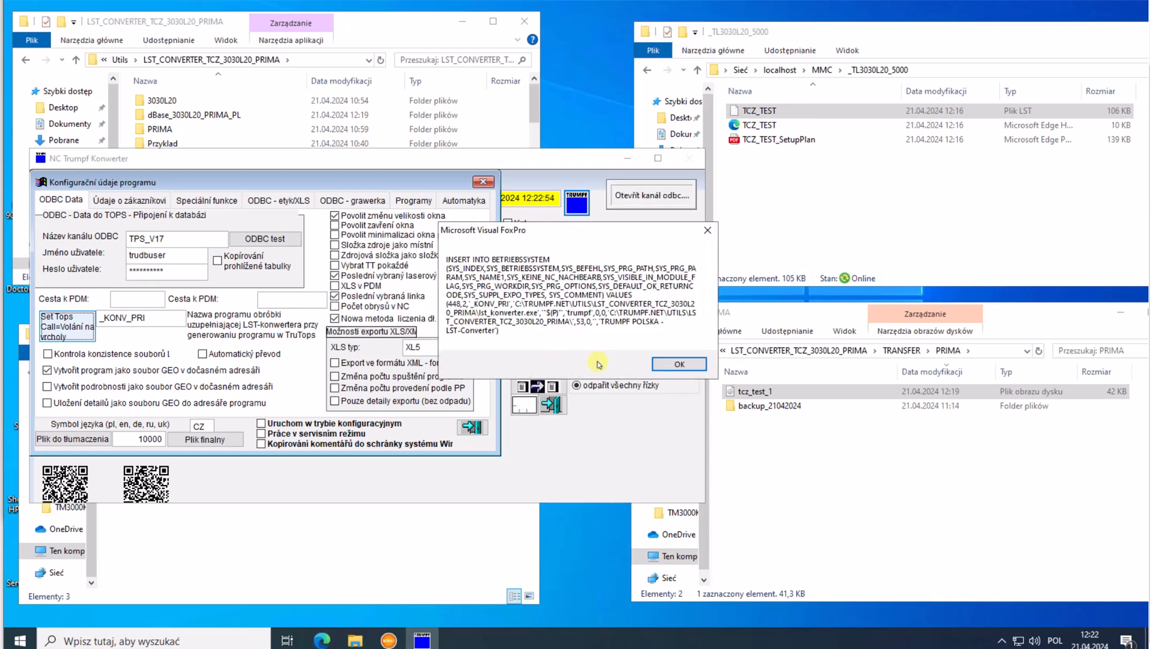
pyautogui.click(668, 364)
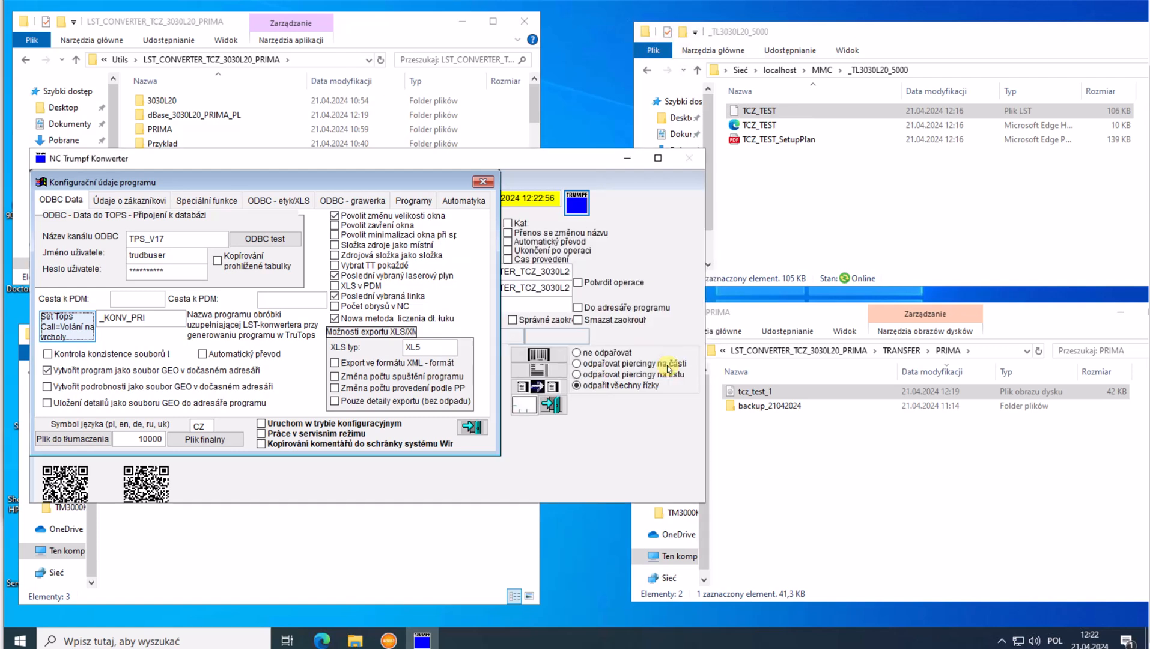
pyautogui.click(471, 427)
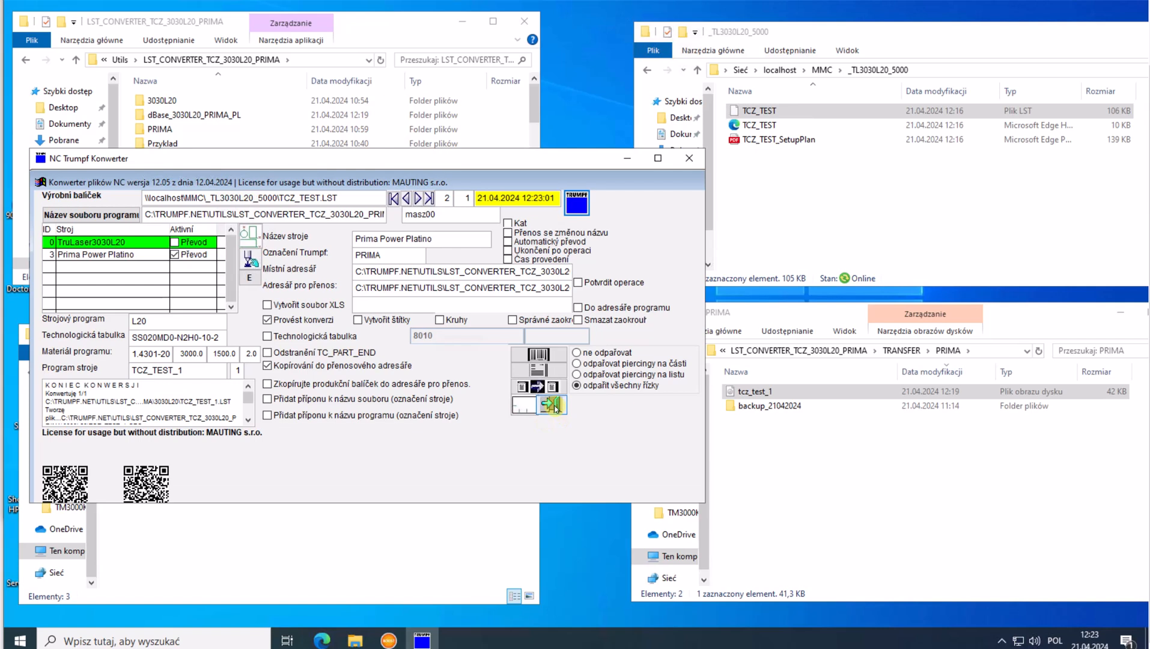
pyautogui.click(554, 408)
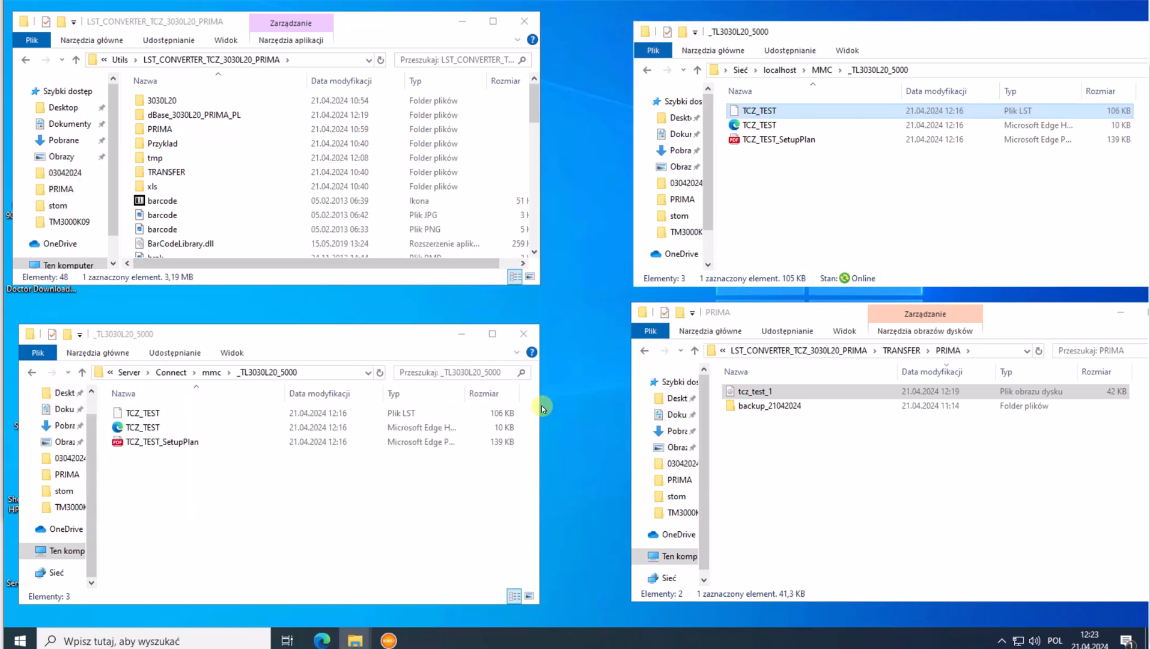
# - Switch to TruTops Boost Cut and inspect the _KONV_PRI entry in the machine customization's external program settings
pyautogui.click(391, 639)
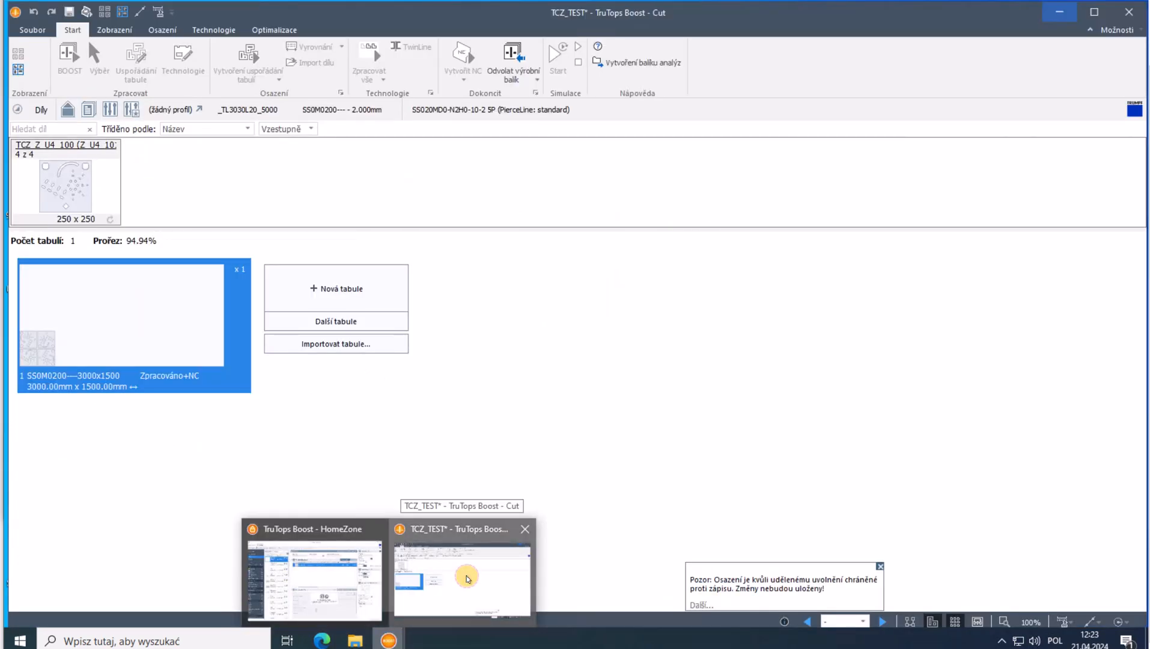
pyautogui.click(468, 577)
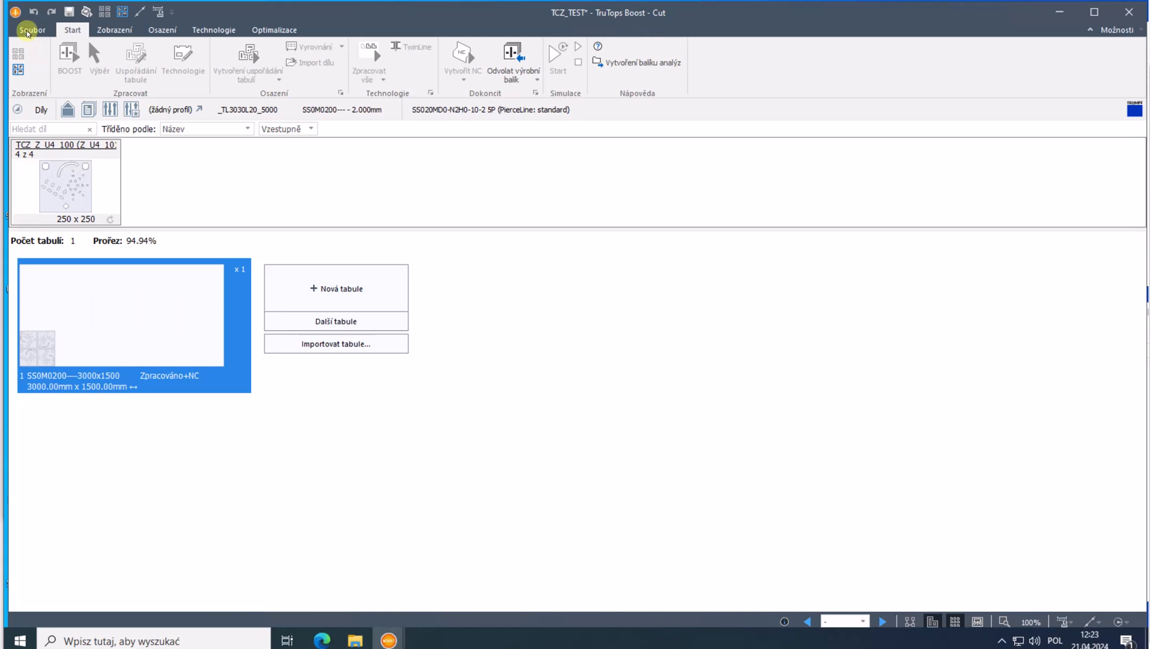
pyautogui.click(27, 33)
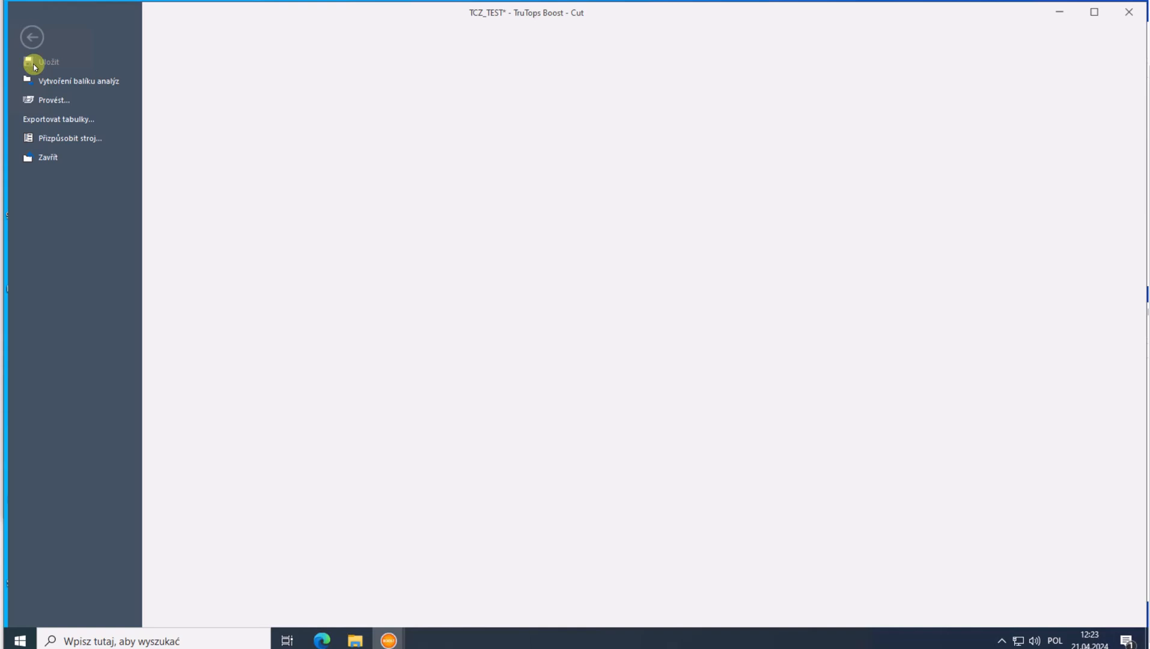
pyautogui.click(89, 140)
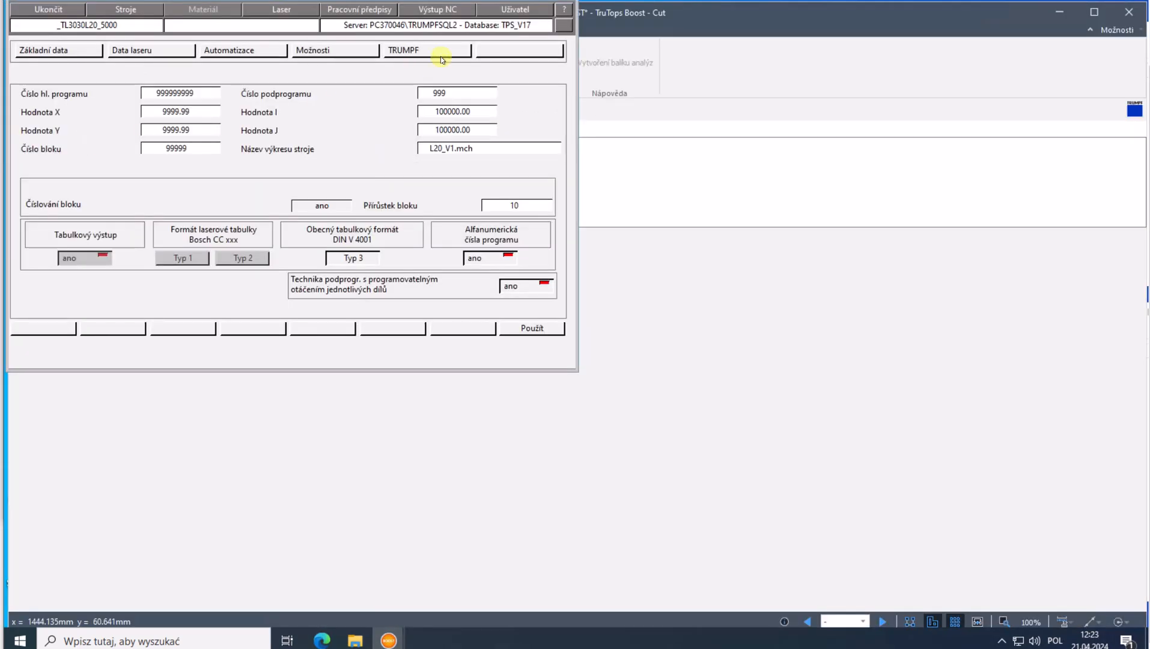
pyautogui.click(506, 12)
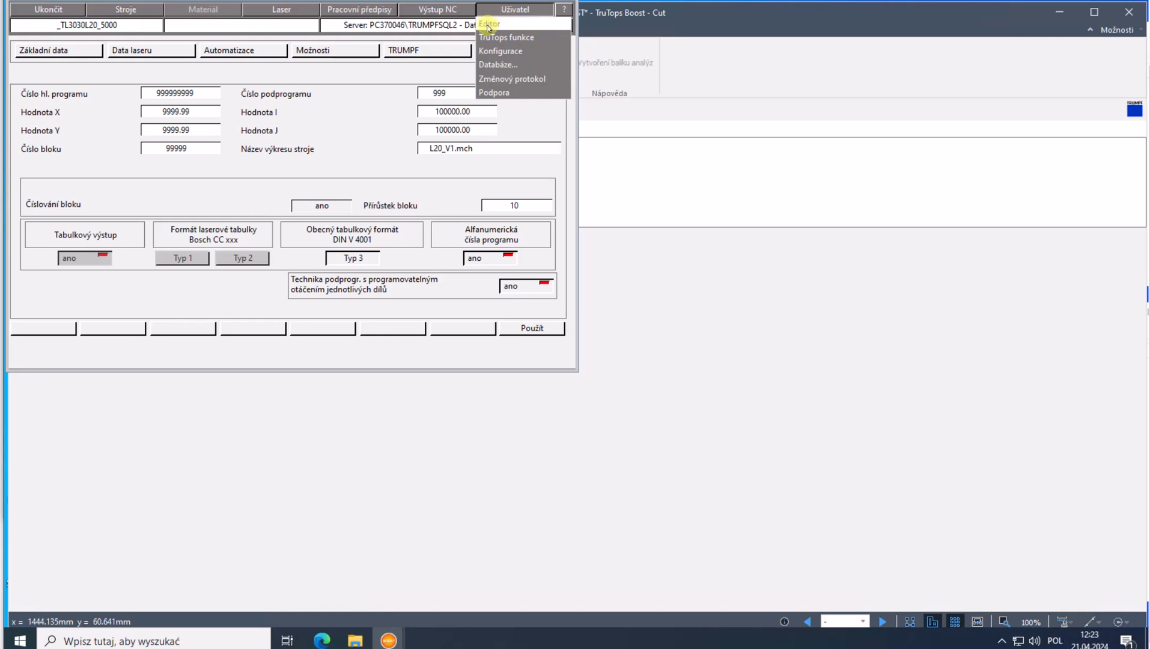
pyautogui.click(487, 25)
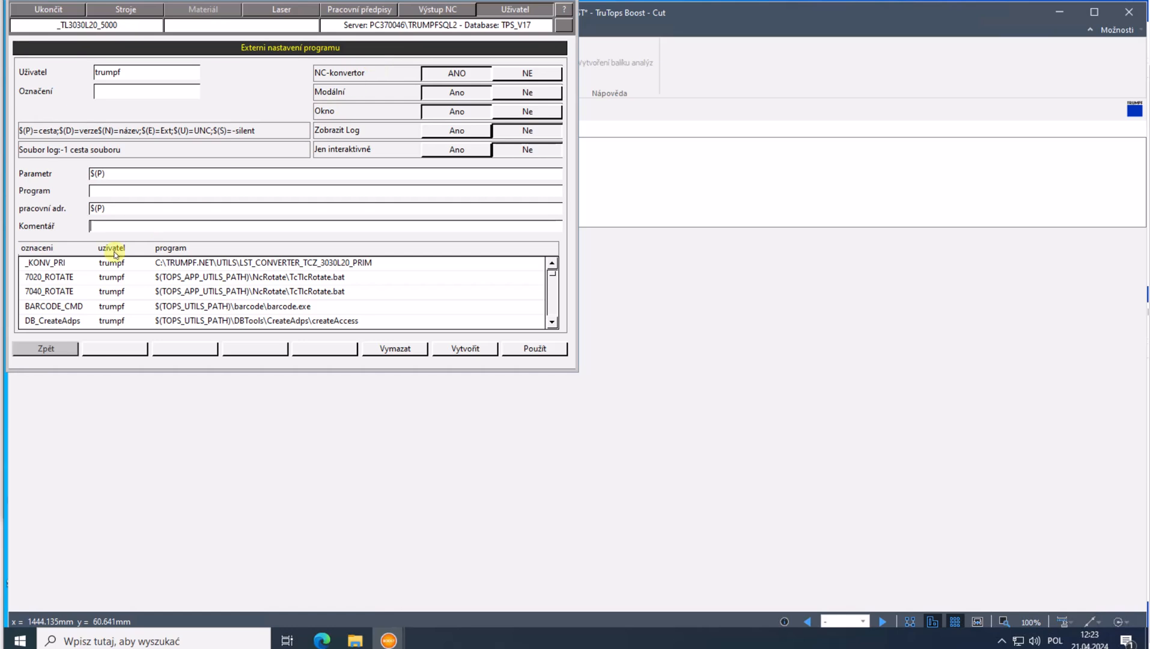
pyautogui.click(53, 263)
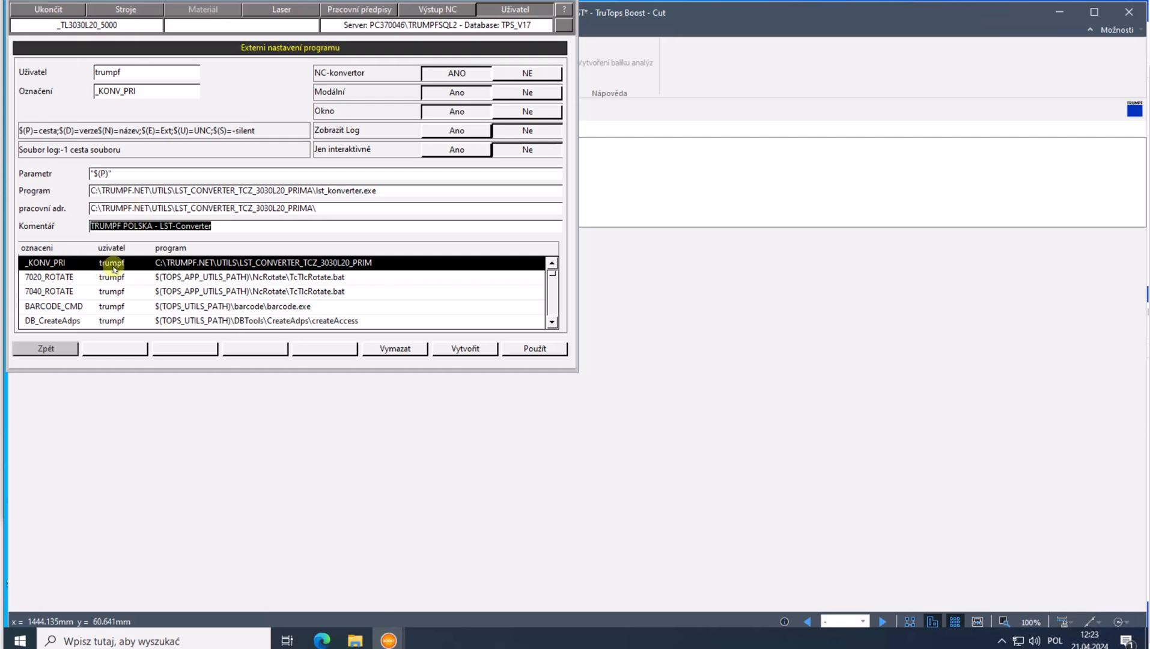
pyautogui.click(47, 9)
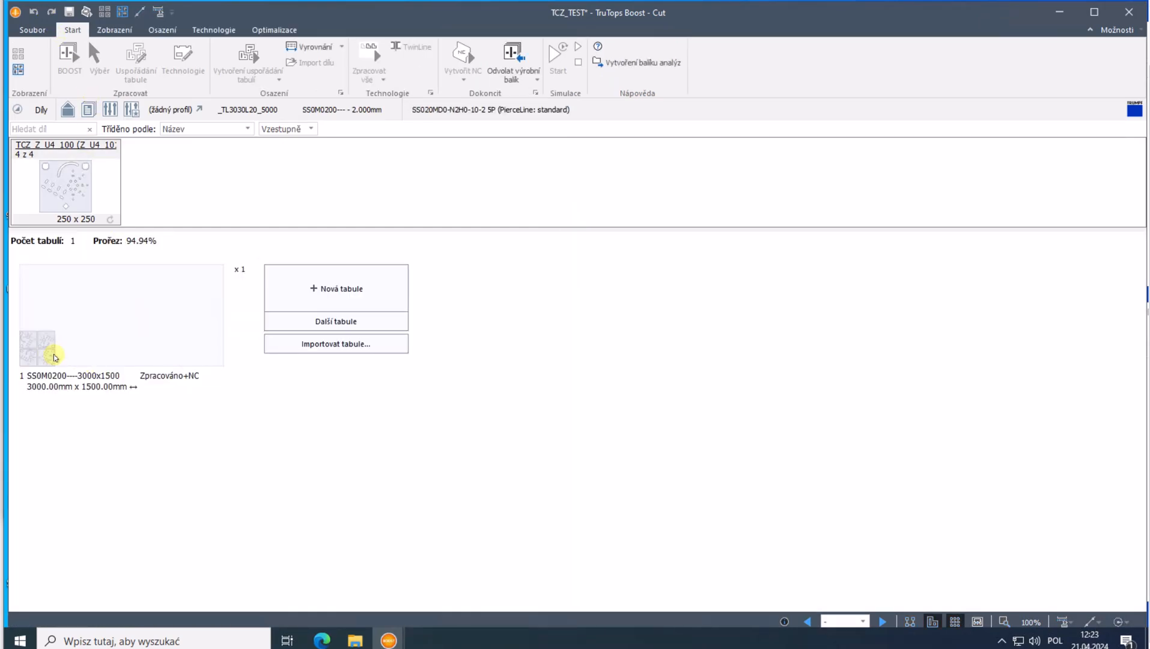
# - Try to enable NC post-processing for sheet 1 of TCZ_TEST with _KONV_PRI as the post-processing program
pyautogui.click(75, 350)
pyautogui.doubleClick(75, 350)
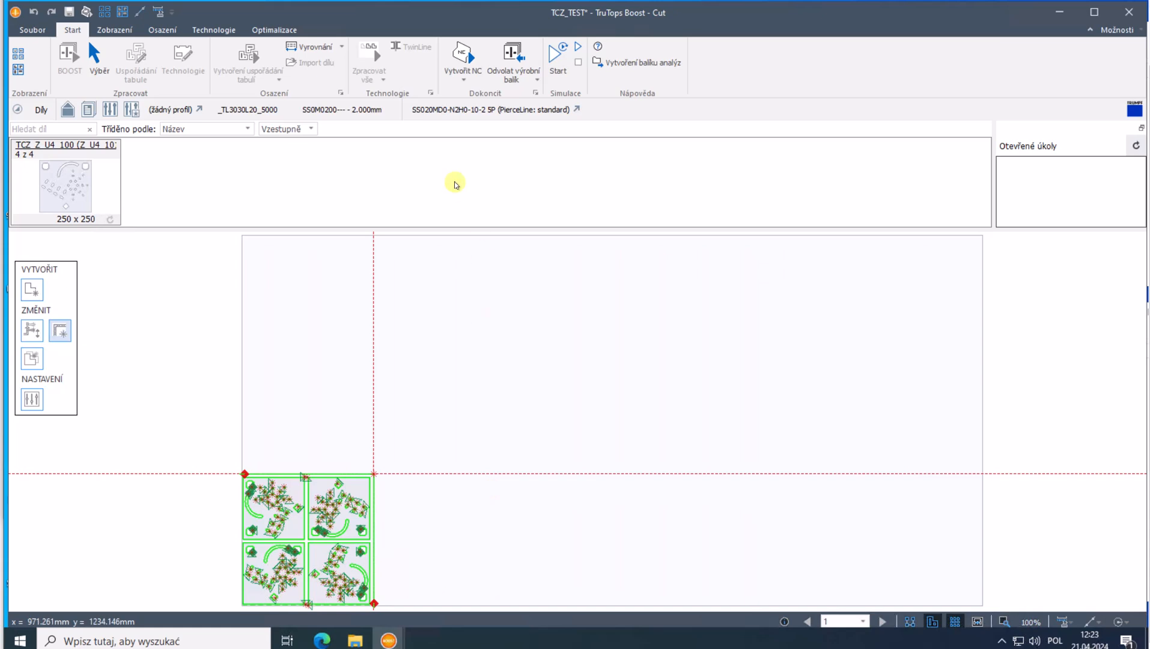
pyautogui.click(465, 78)
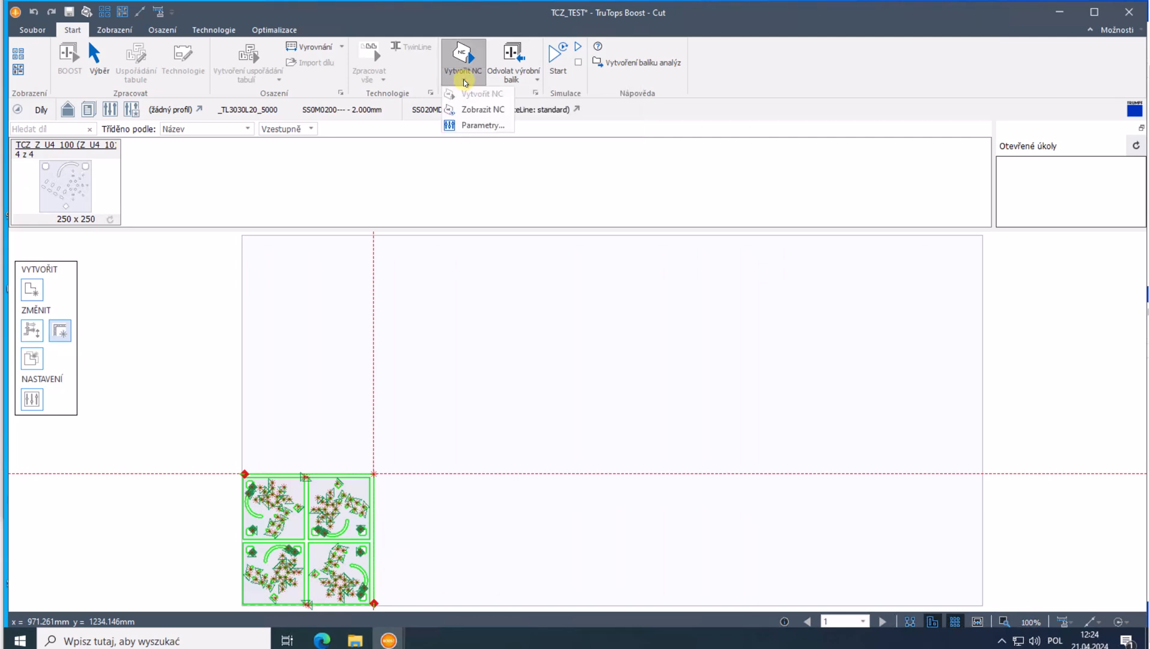
pyautogui.click(474, 125)
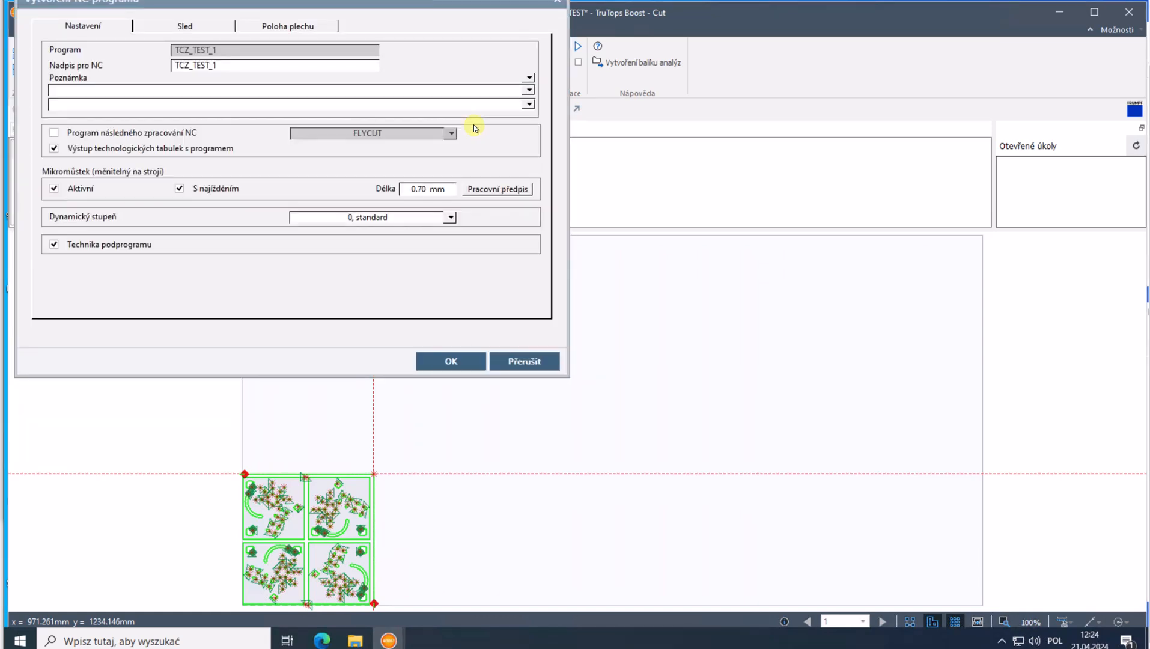
pyautogui.click(55, 134)
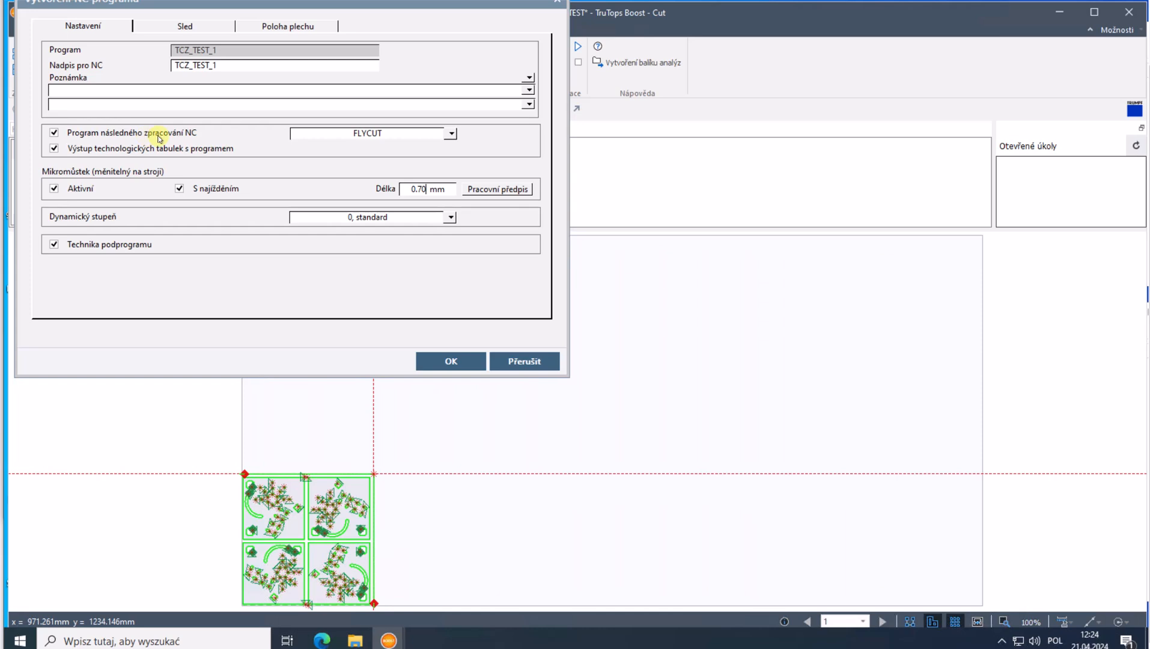
pyautogui.click(450, 133)
pyautogui.click(265, 144)
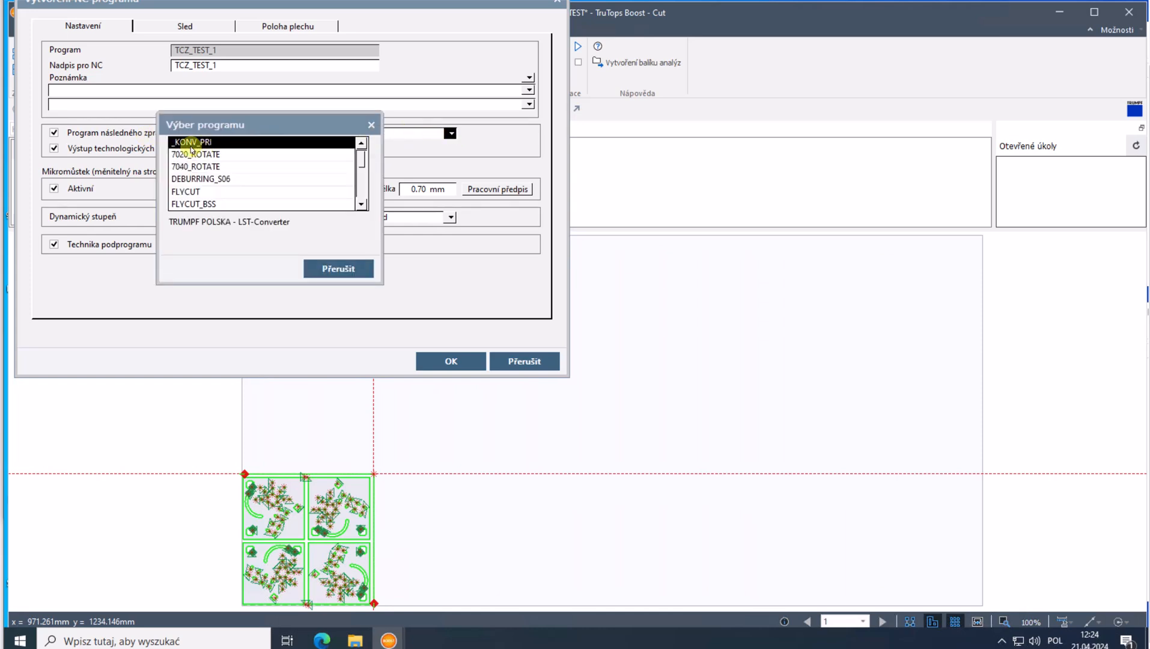
pyautogui.doubleClick(189, 144)
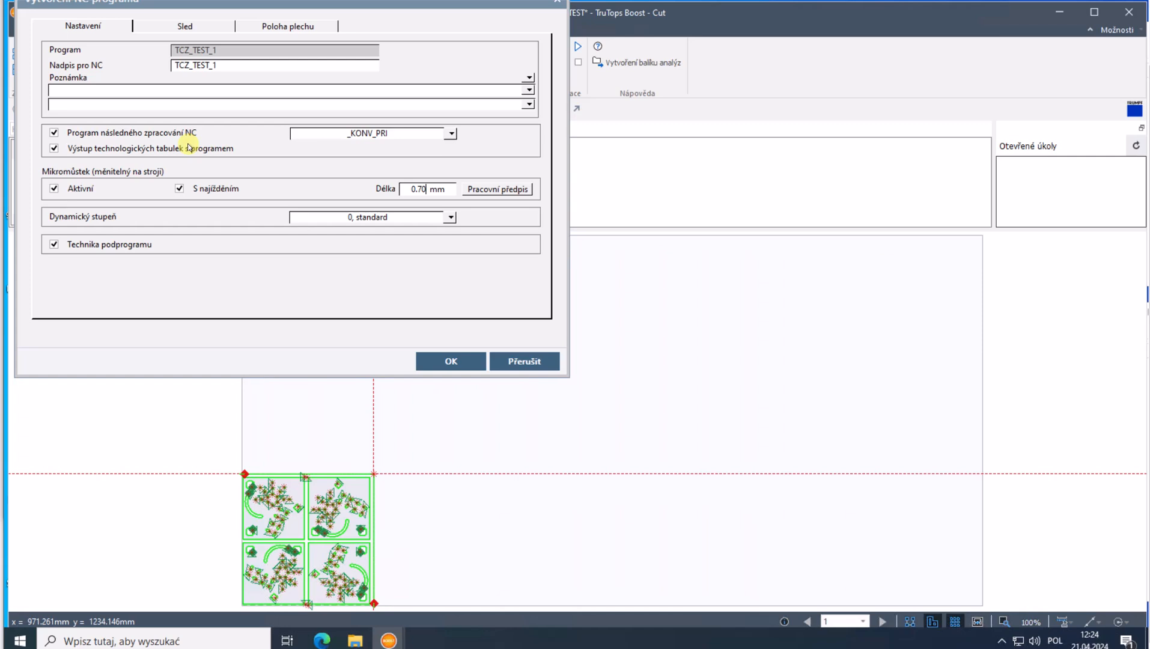
pyautogui.click(439, 363)
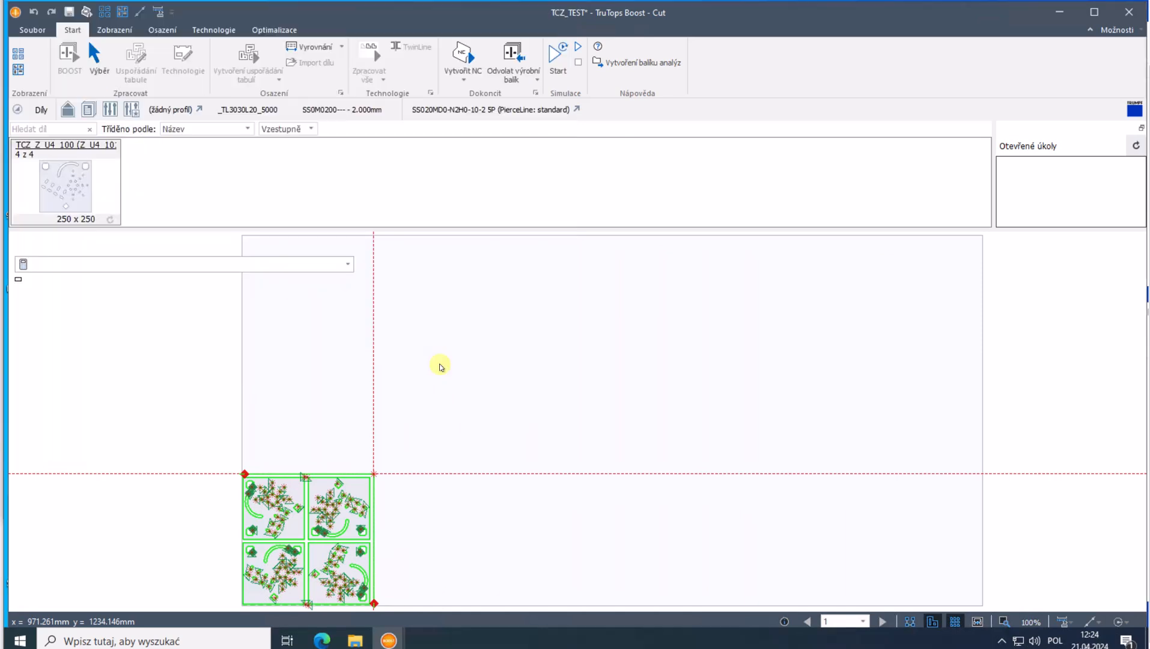
# - Return to the sheet overview and close the TCZ_TEST job in Cut
pyautogui.click(18, 57)
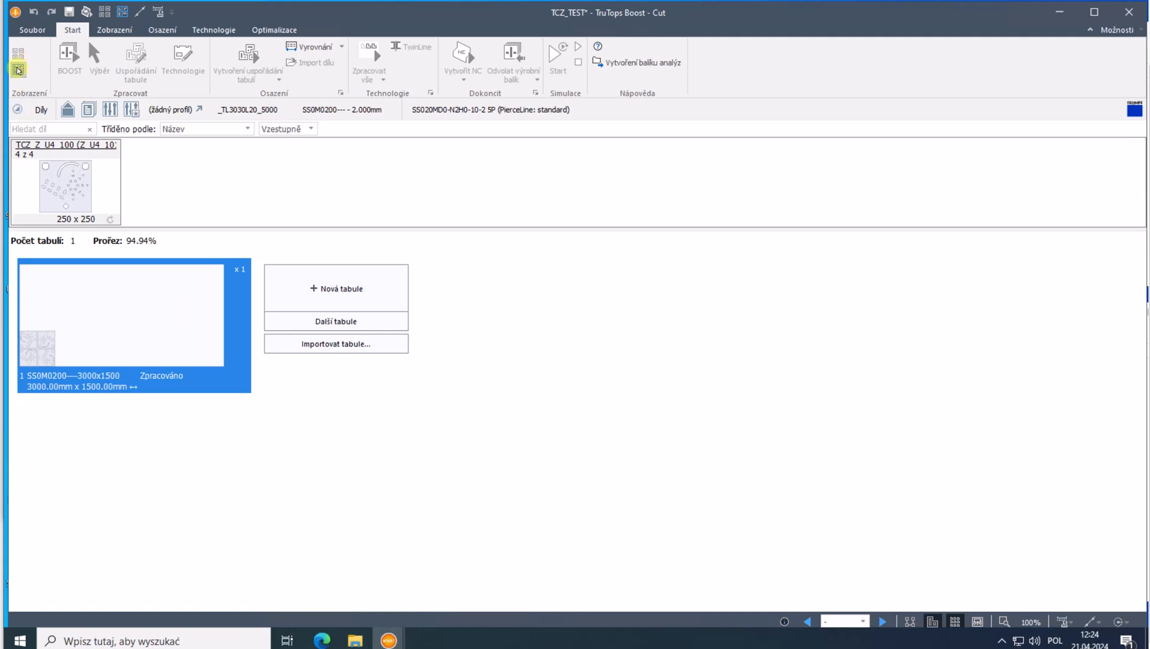
pyautogui.click(24, 31)
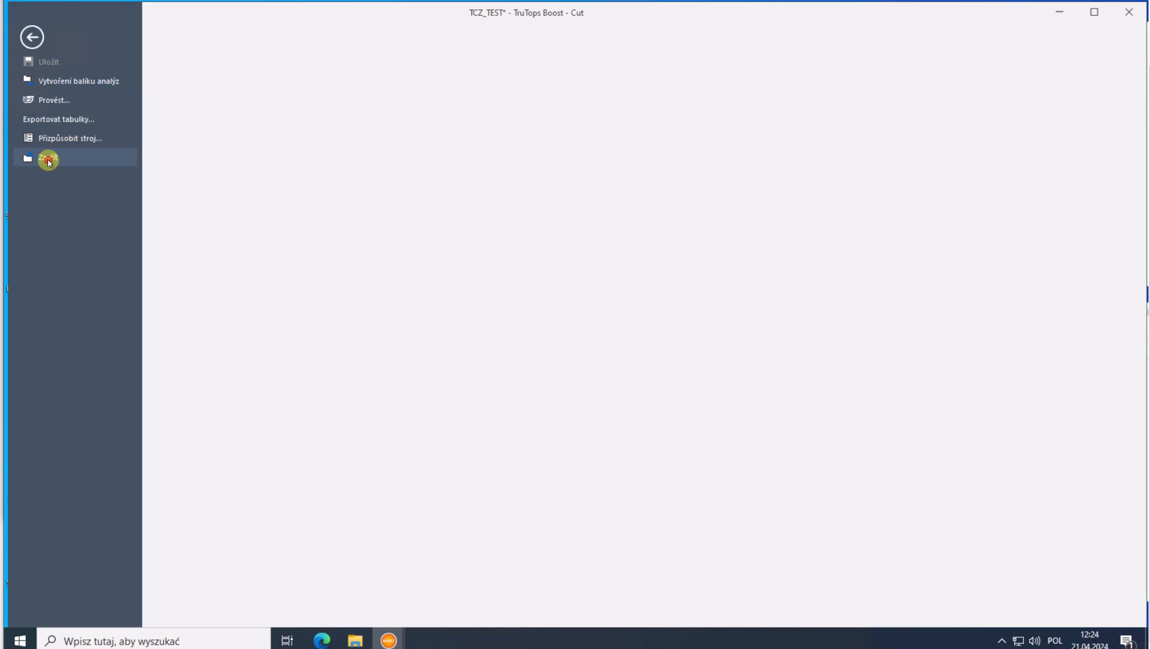
pyautogui.click(48, 158)
# - Withdraw the release of TCZ_TEST's production package in TruTops Boost HomeZone and reopen its sheet program in Cut
pyautogui.click(387, 640)
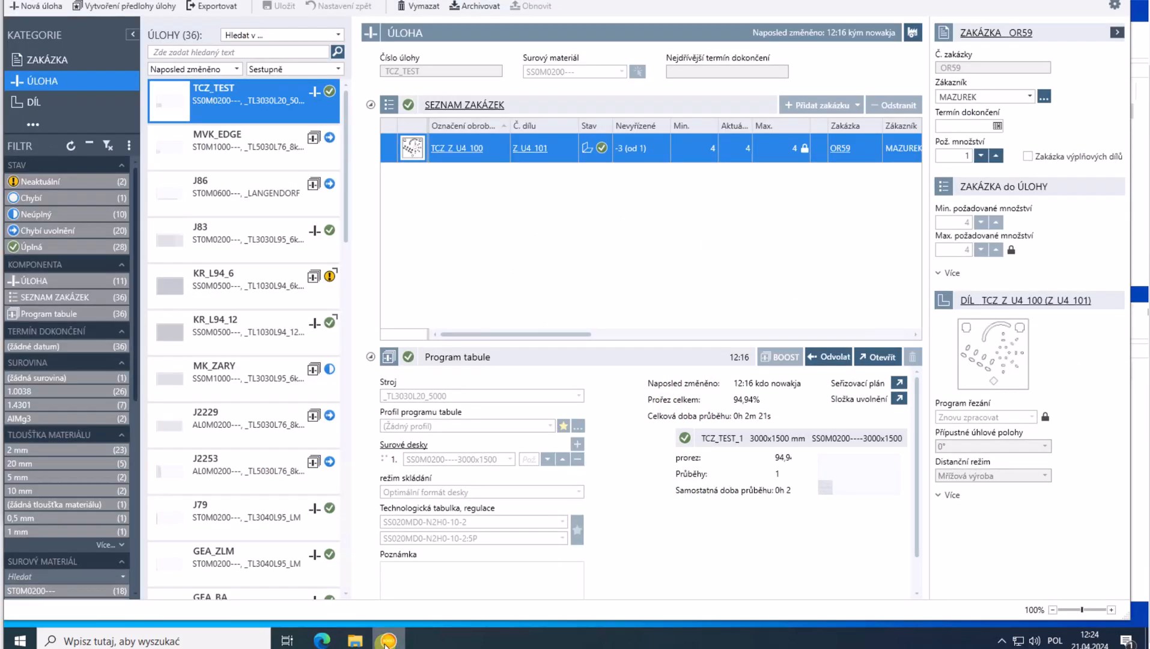
pyautogui.click(826, 357)
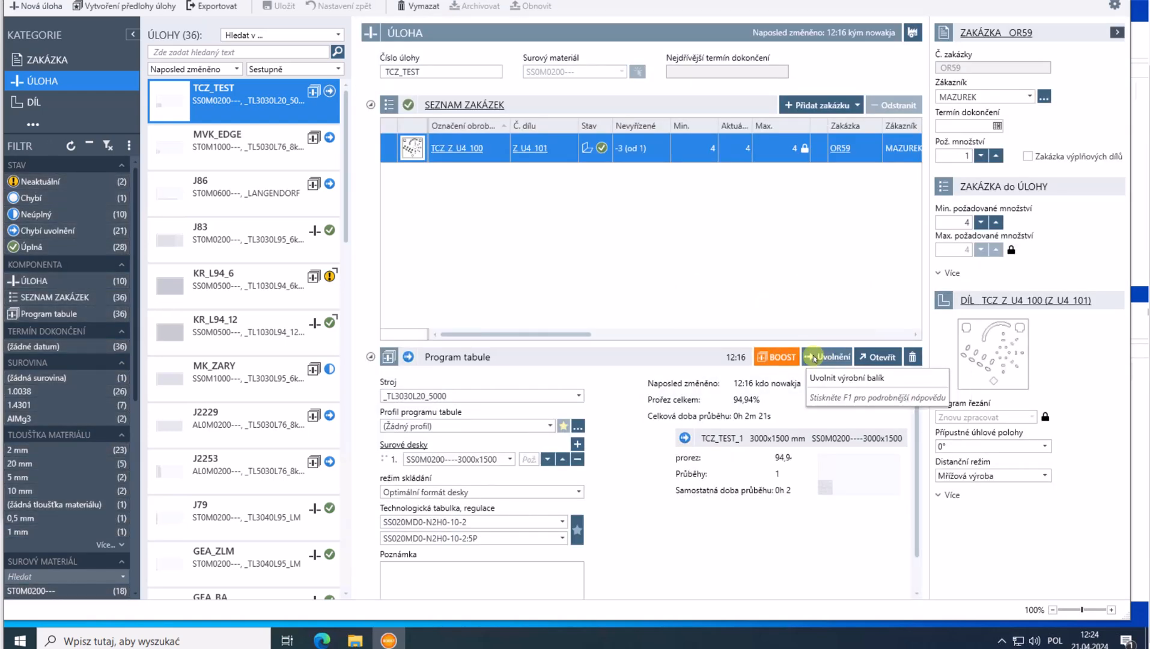
pyautogui.click(884, 360)
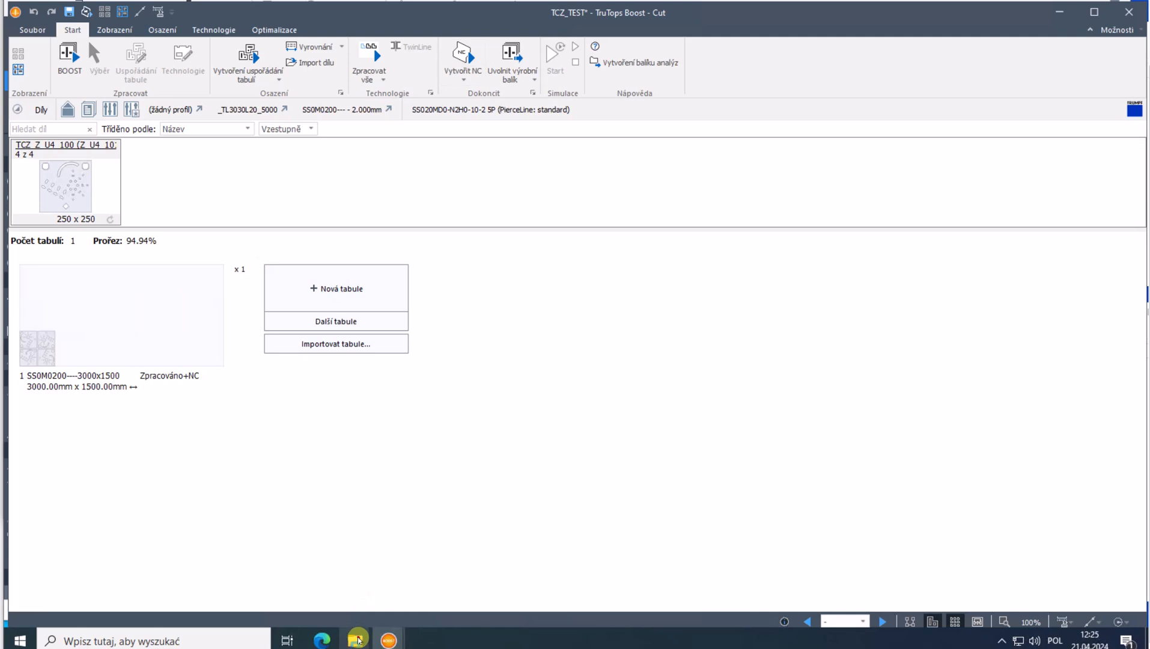
# - Switch to File Explorer and bring up the empty _TL3030L20_5000 folder in the MMC network share
pyautogui.moveTo(358, 640)
pyautogui.moveTo(454, 606)
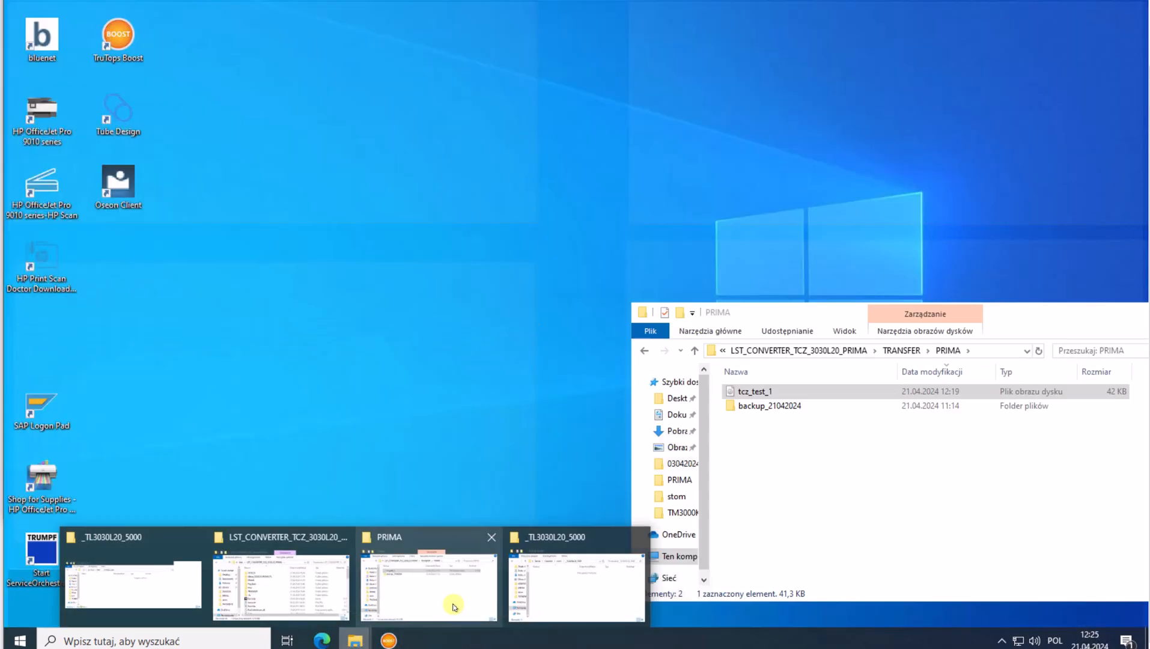
pyautogui.moveTo(587, 597)
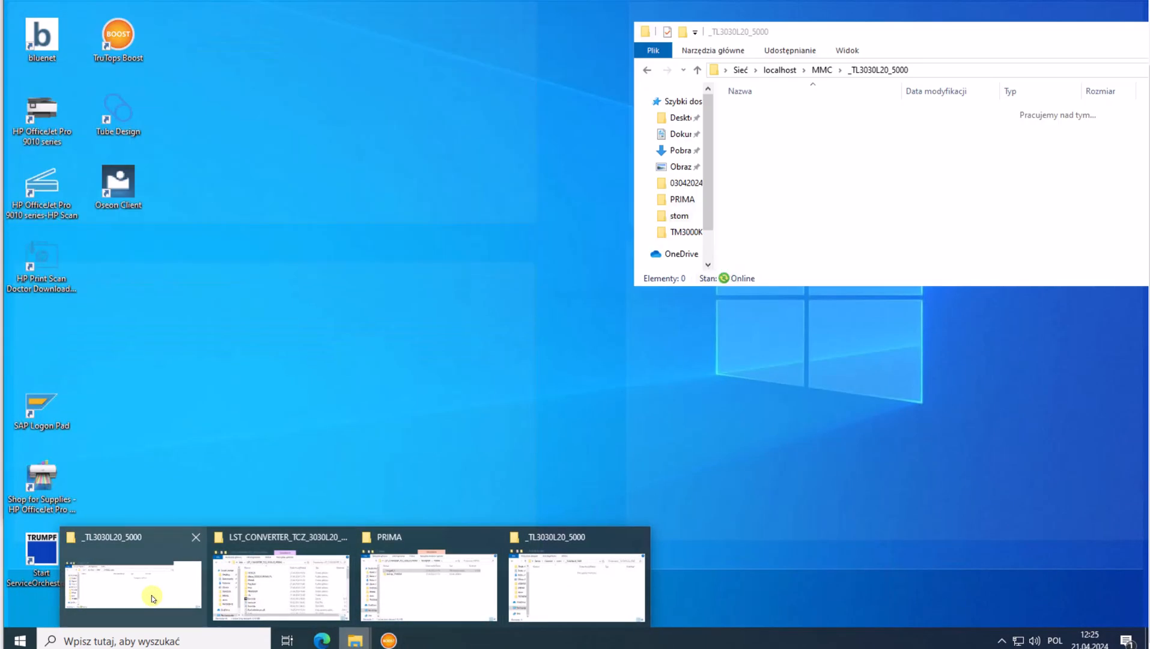
pyautogui.click(152, 595)
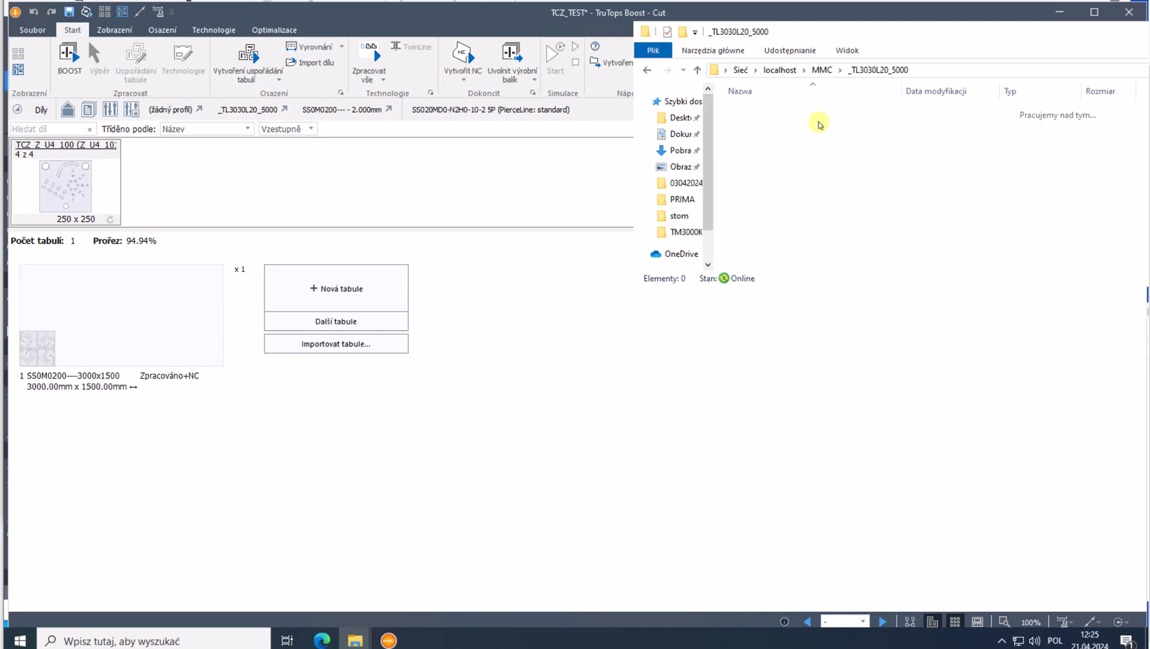
# - Permanently delete the old tcz_test_1 file from the converter's TRANSFER\PRIMA folder
pyautogui.moveTo(354, 640)
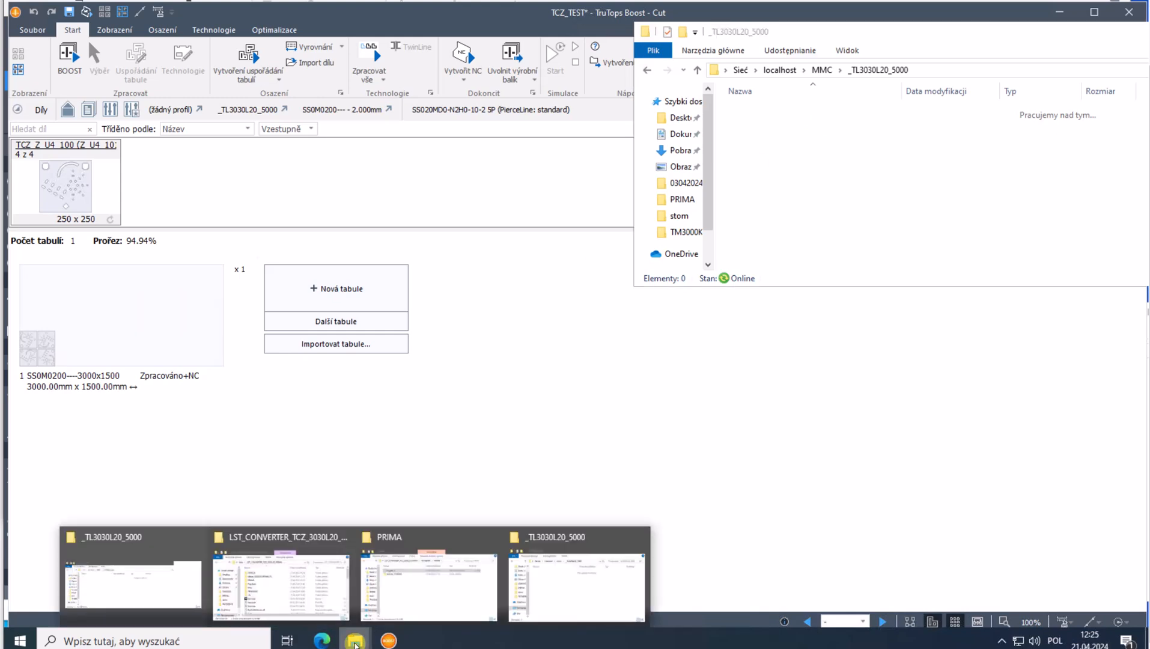
pyautogui.click(449, 593)
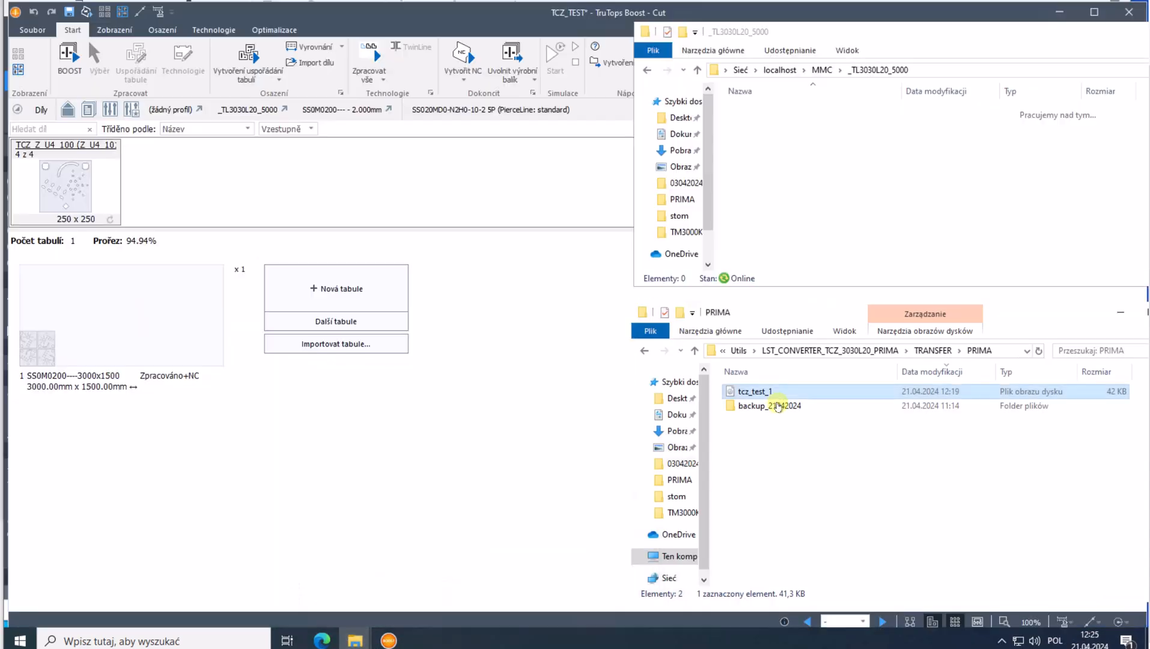
pyautogui.click(775, 396)
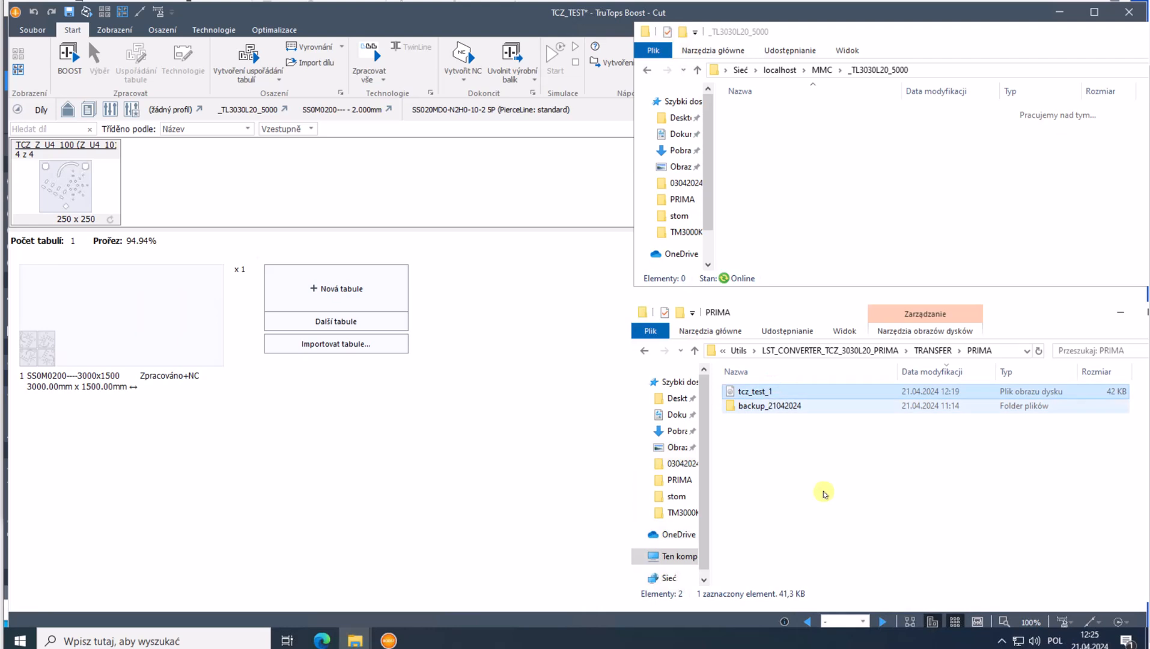
pyautogui.click(755, 406)
pyautogui.click(755, 391)
pyautogui.press('Delete')
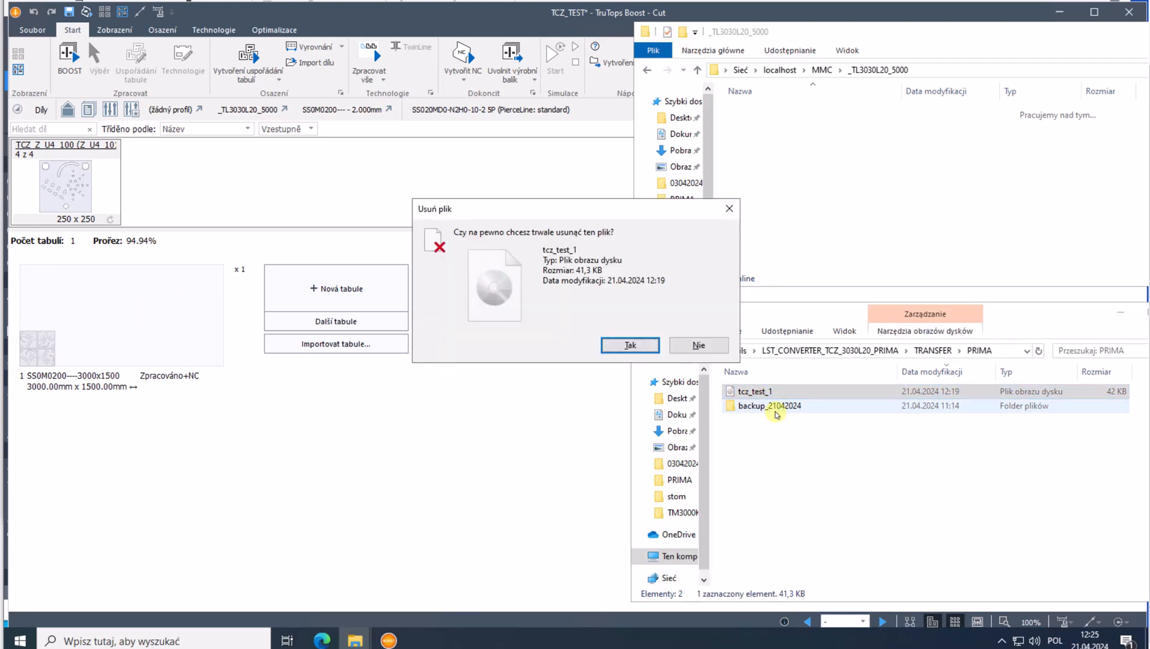
pyautogui.press('Return')
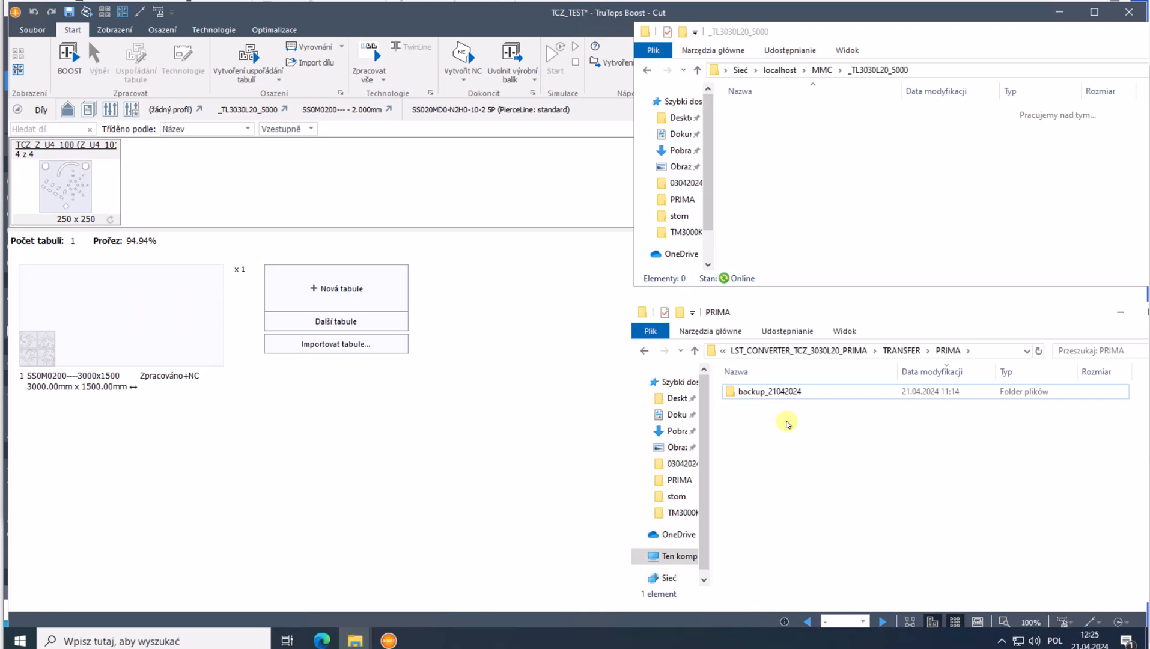
# - Create the NC program for TCZ_TEST in Cut, convert it for Prima Power Platino and close the NC converter
pyautogui.click(338, 169)
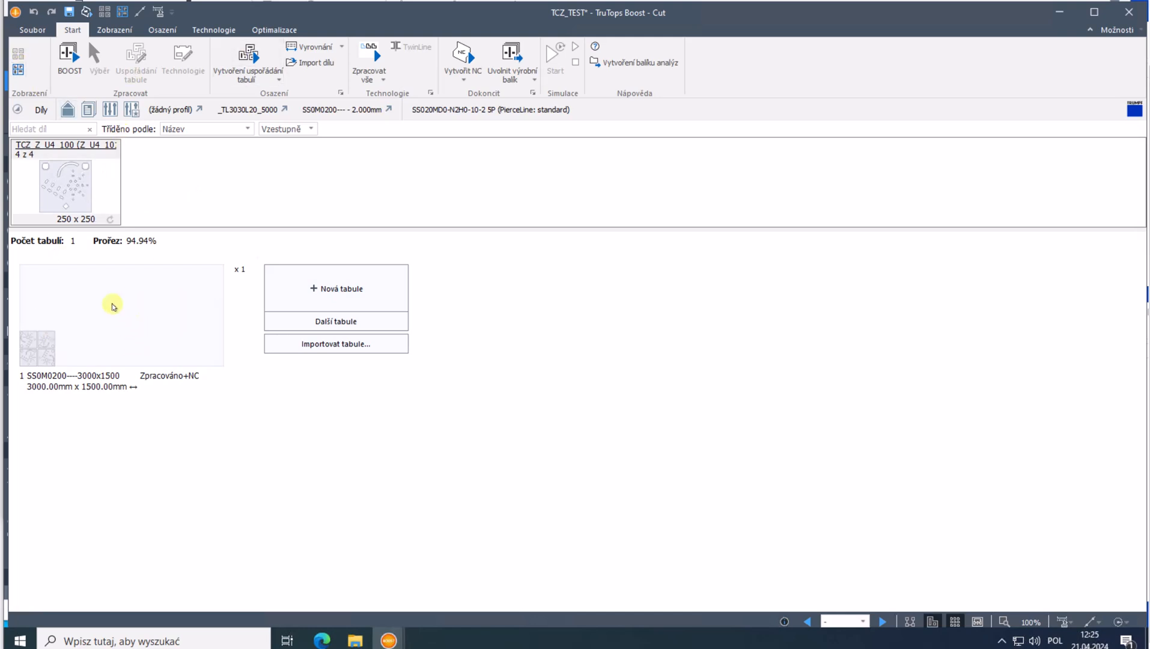
pyautogui.click(467, 57)
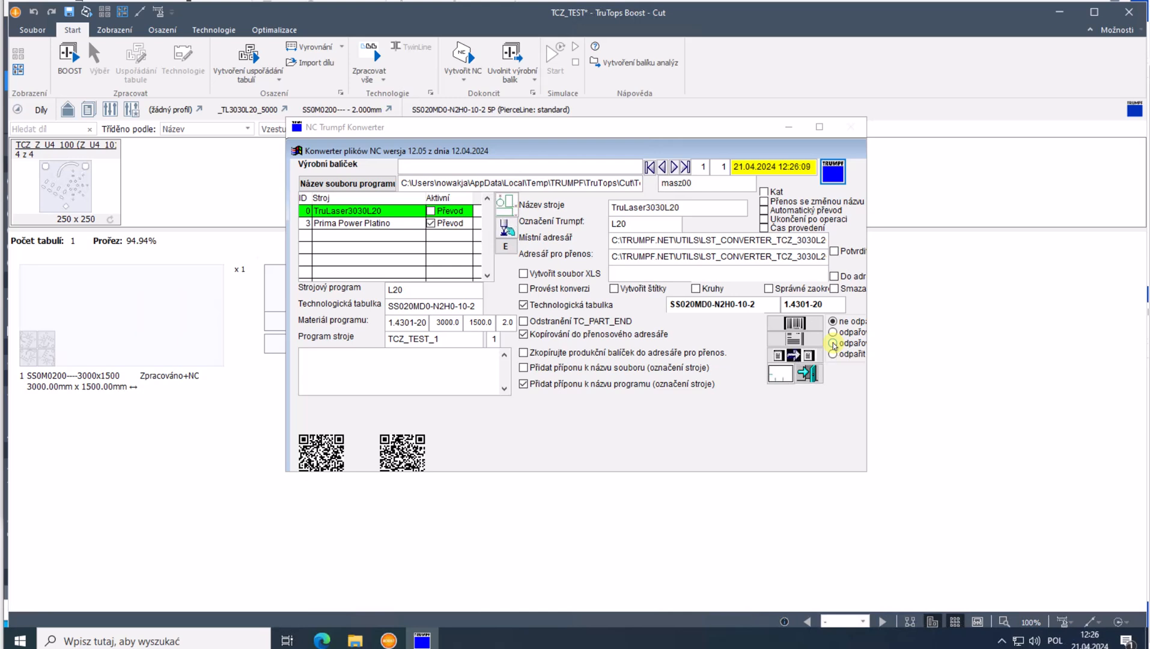
pyautogui.click(795, 356)
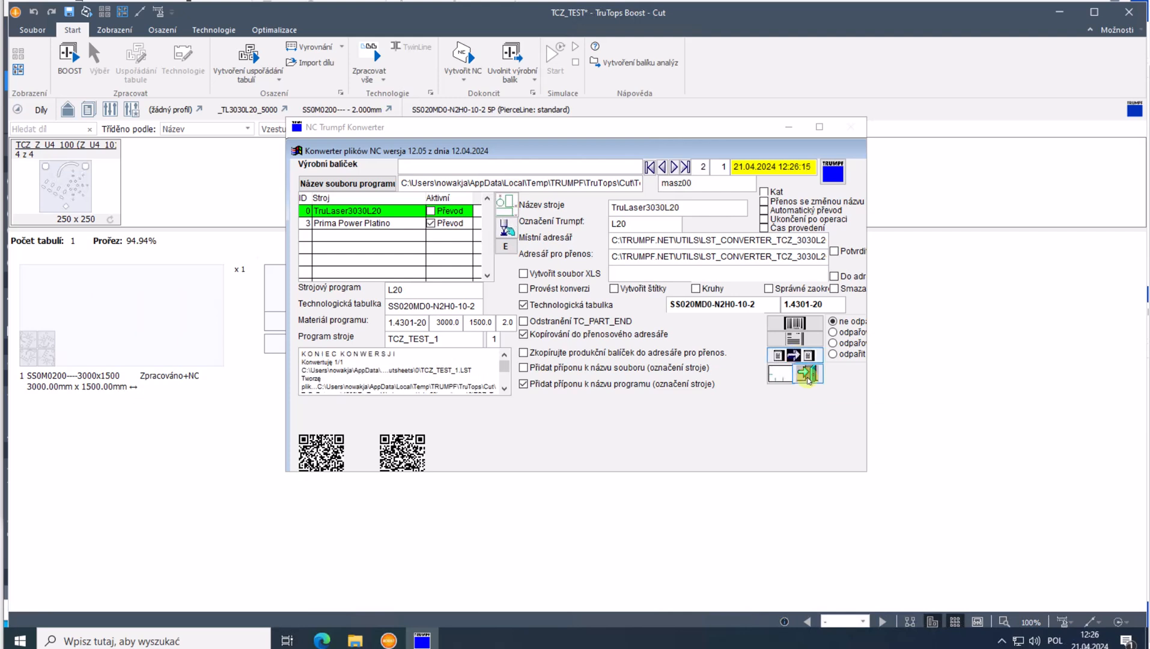
pyautogui.click(807, 374)
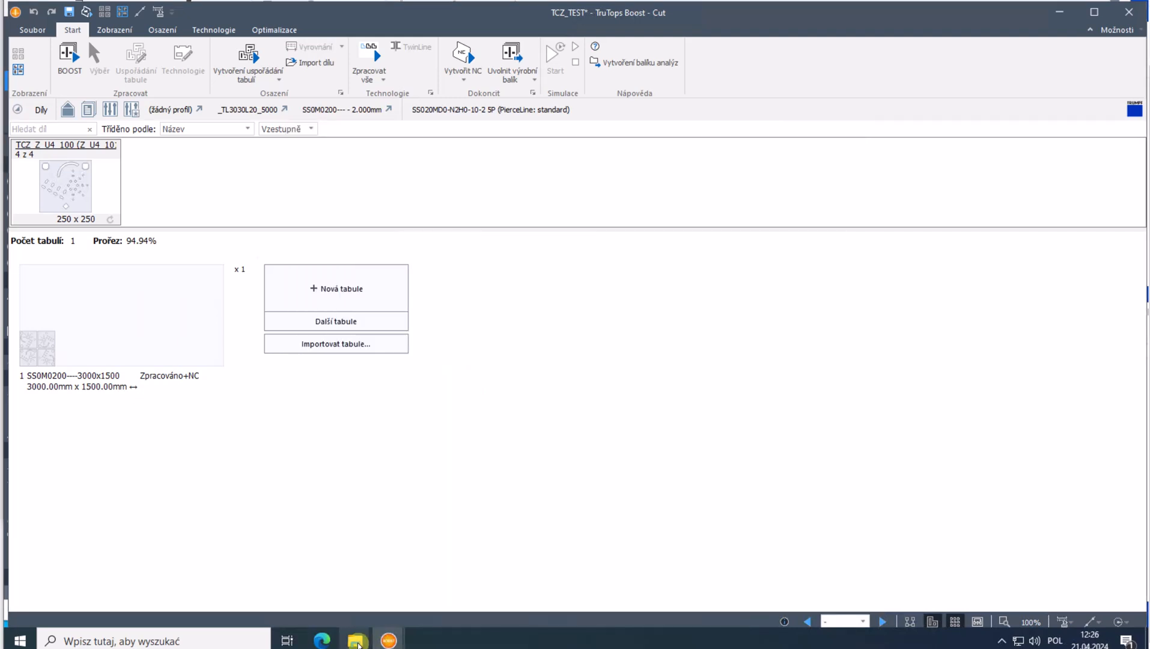
# - Check the newly converted tcz_test_1 file in the TRANSFER\PRIMA folder and delete it
pyautogui.moveTo(357, 642)
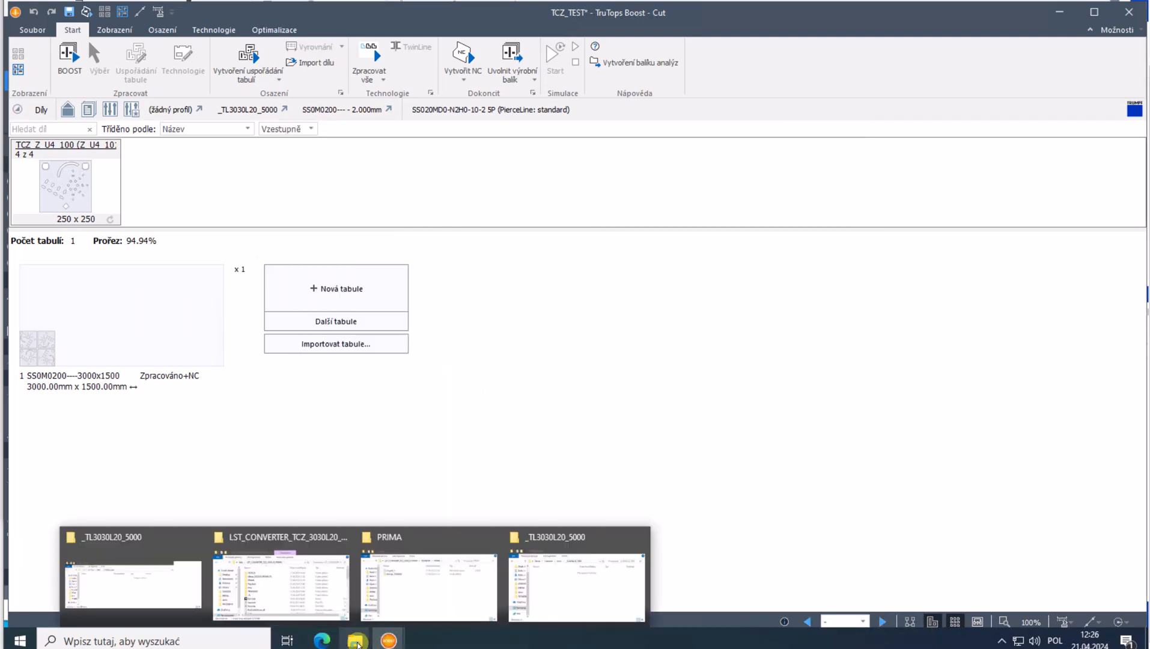
pyautogui.click(463, 595)
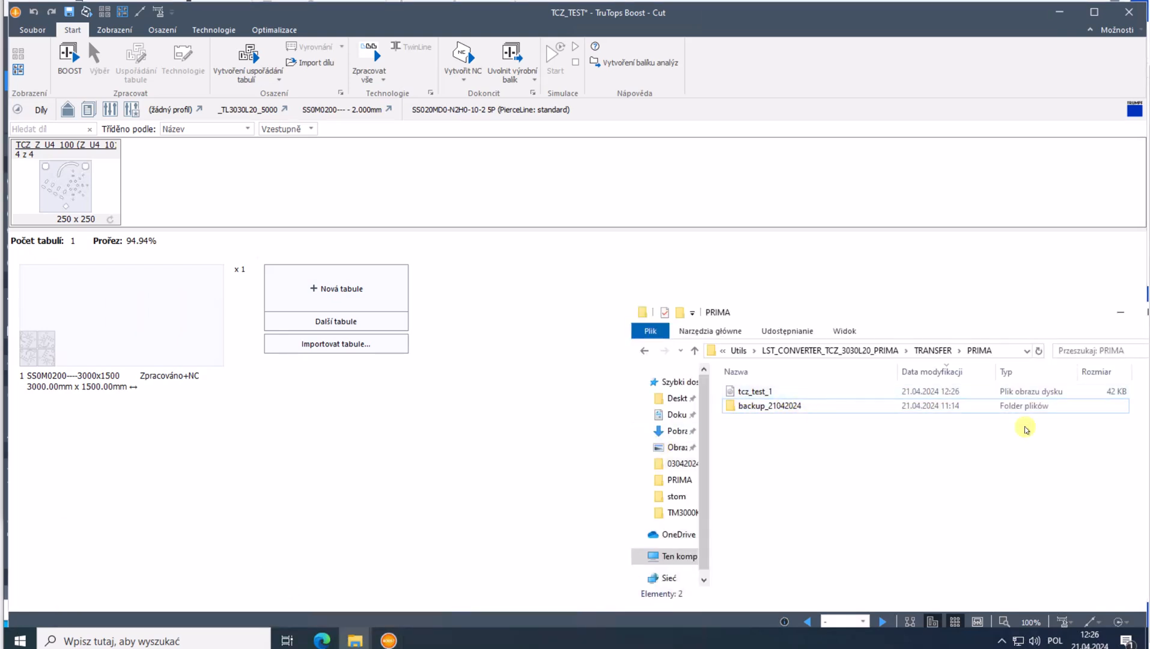
pyautogui.click(755, 393)
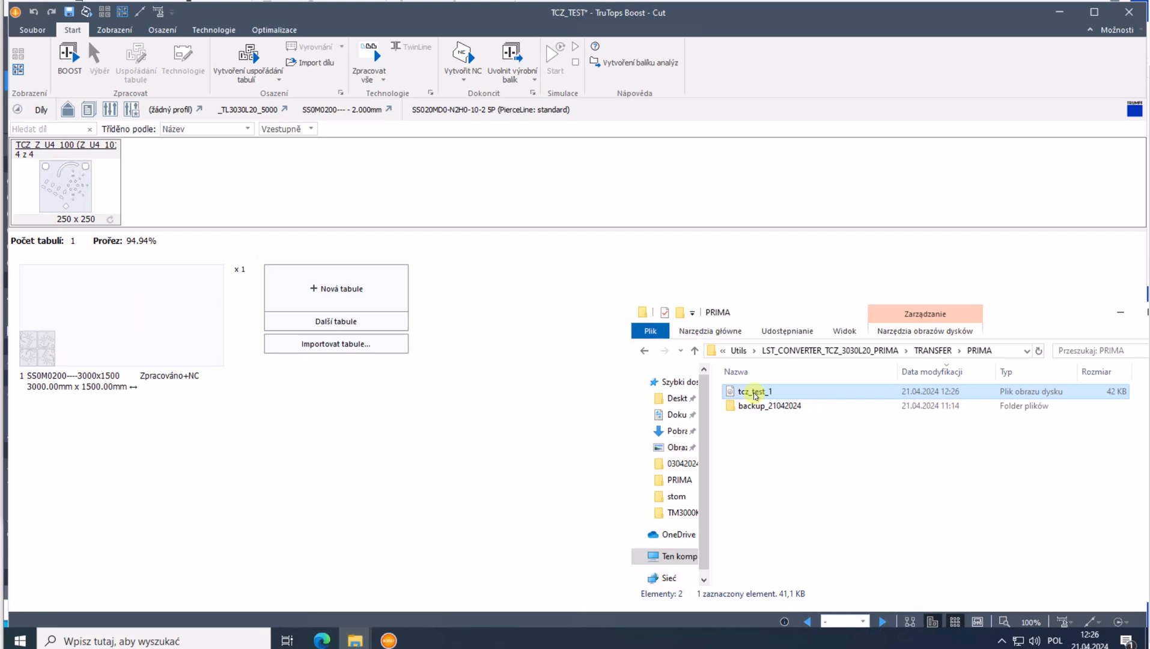
pyautogui.click(752, 454)
pyautogui.click(755, 391)
pyautogui.press('Delete')
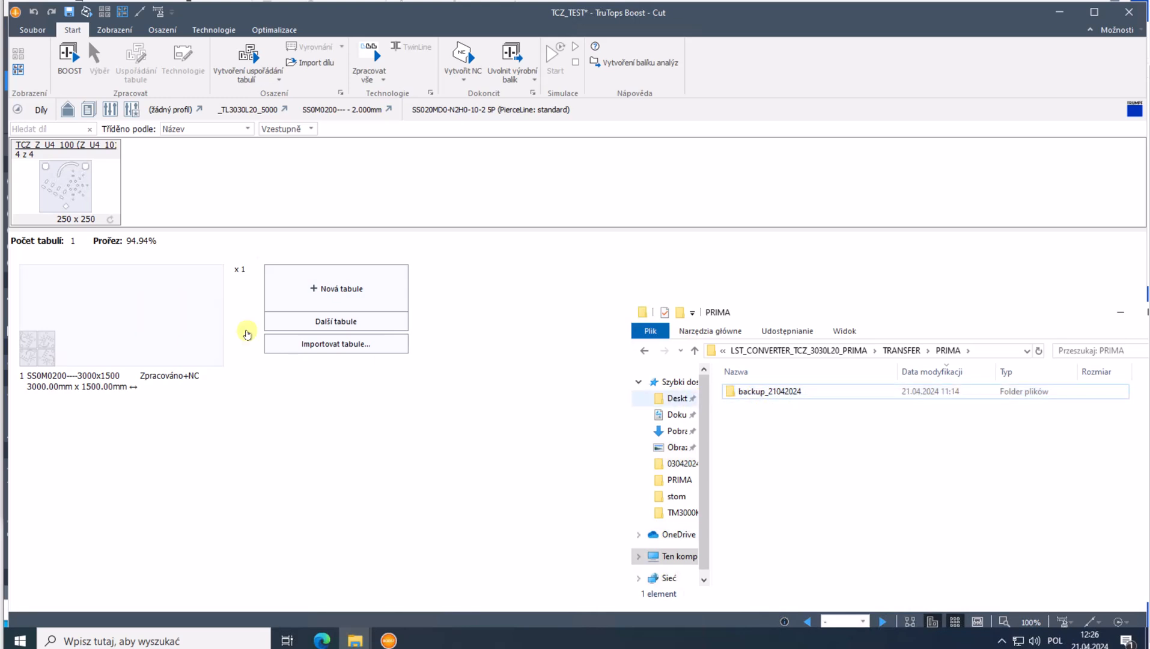
# - Open the machine customization in Cut and load the _KONV_PRI entry in the external program settings
pyautogui.click(31, 33)
pyautogui.click(30, 32)
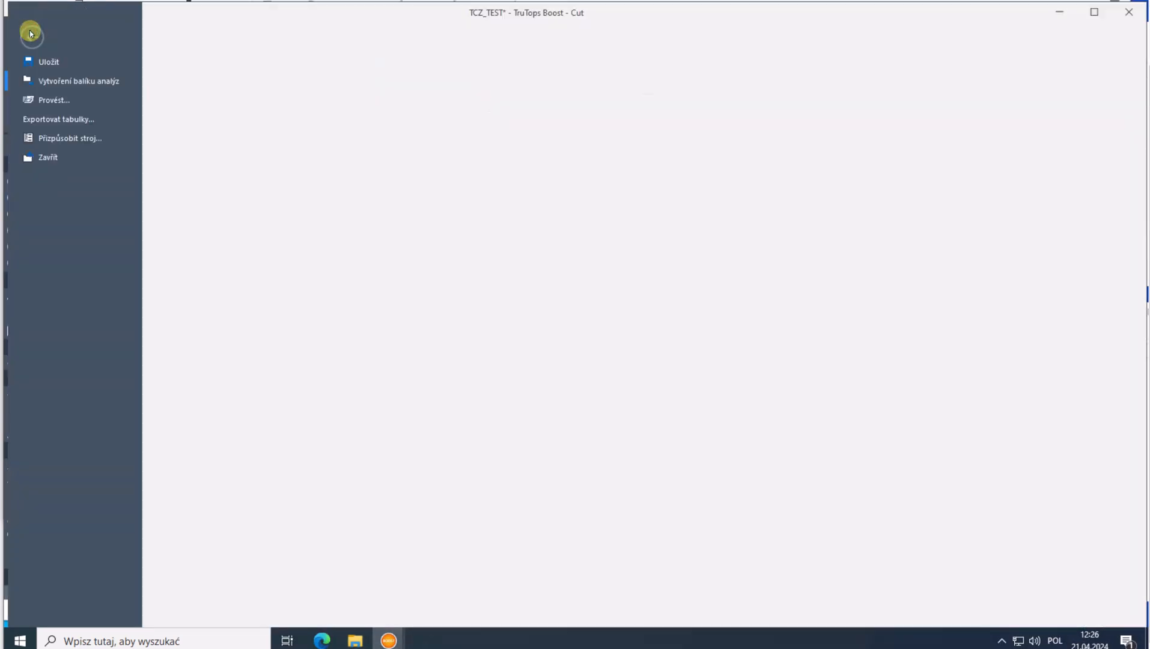
pyautogui.click(65, 140)
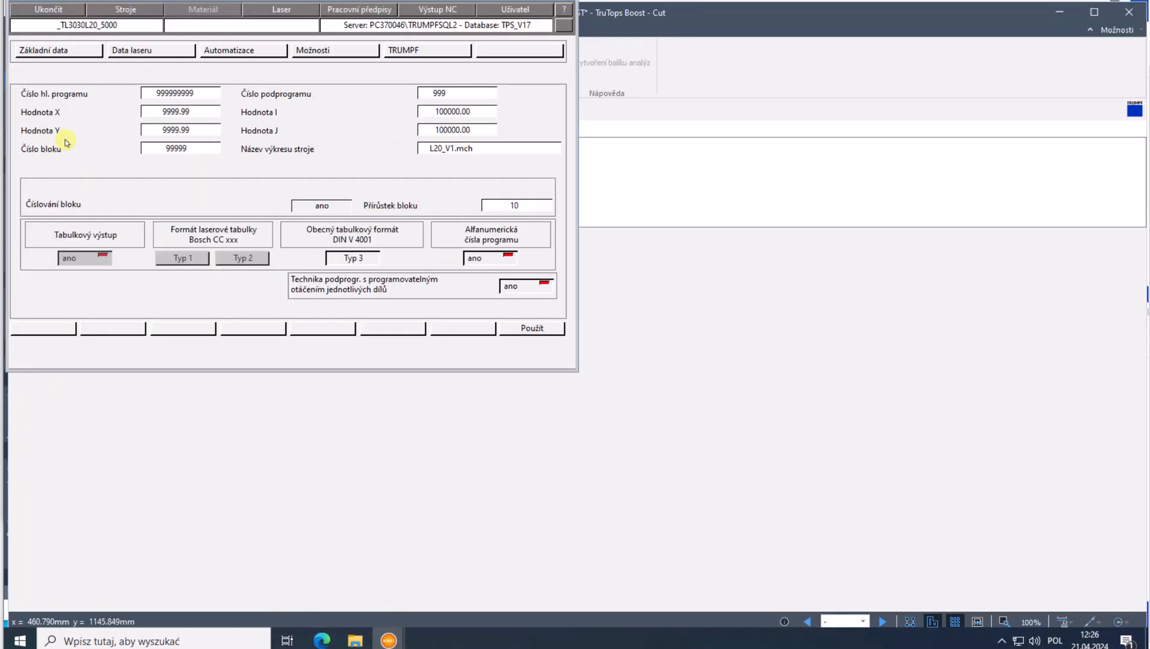
pyautogui.click(515, 10)
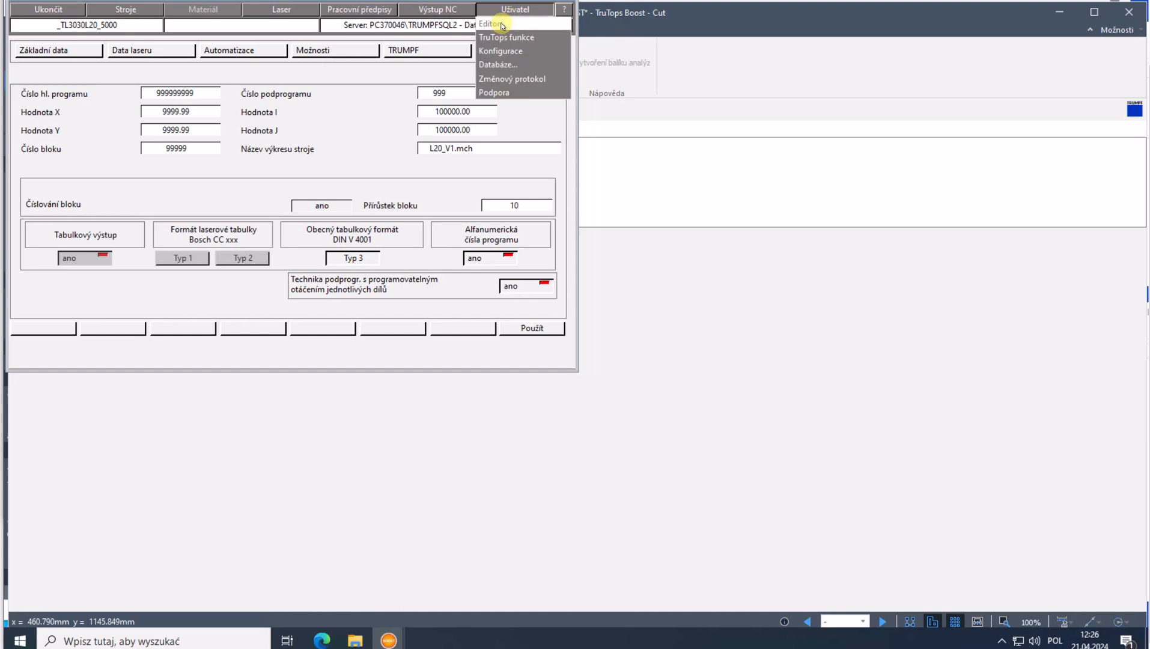
pyautogui.click(502, 25)
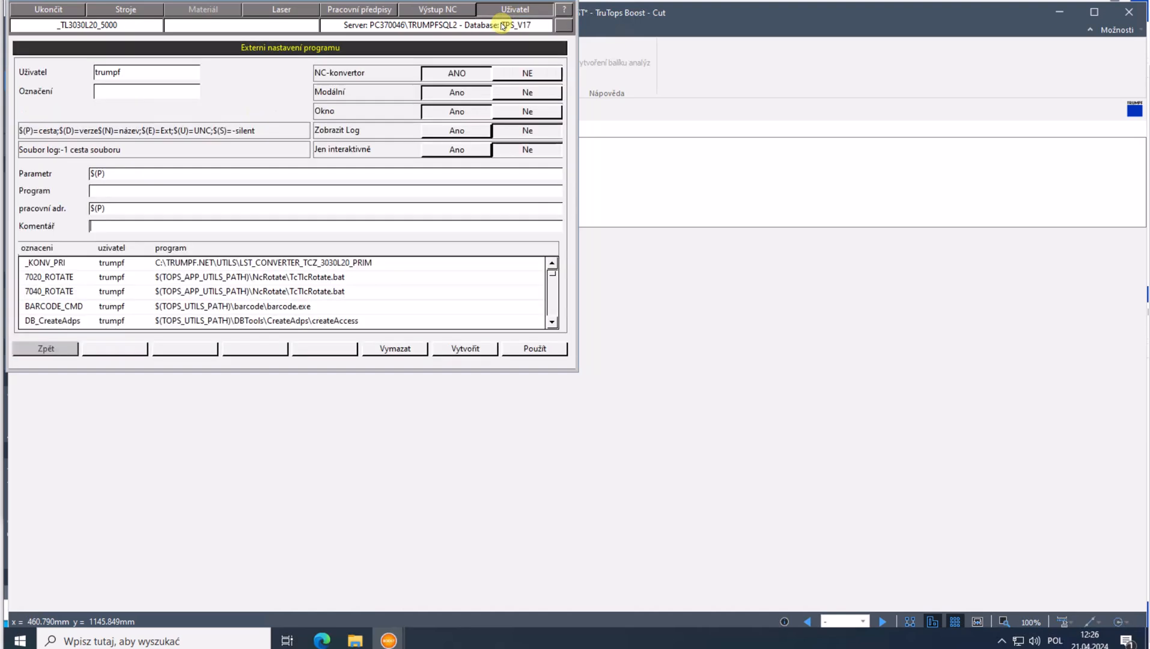
pyautogui.click(60, 264)
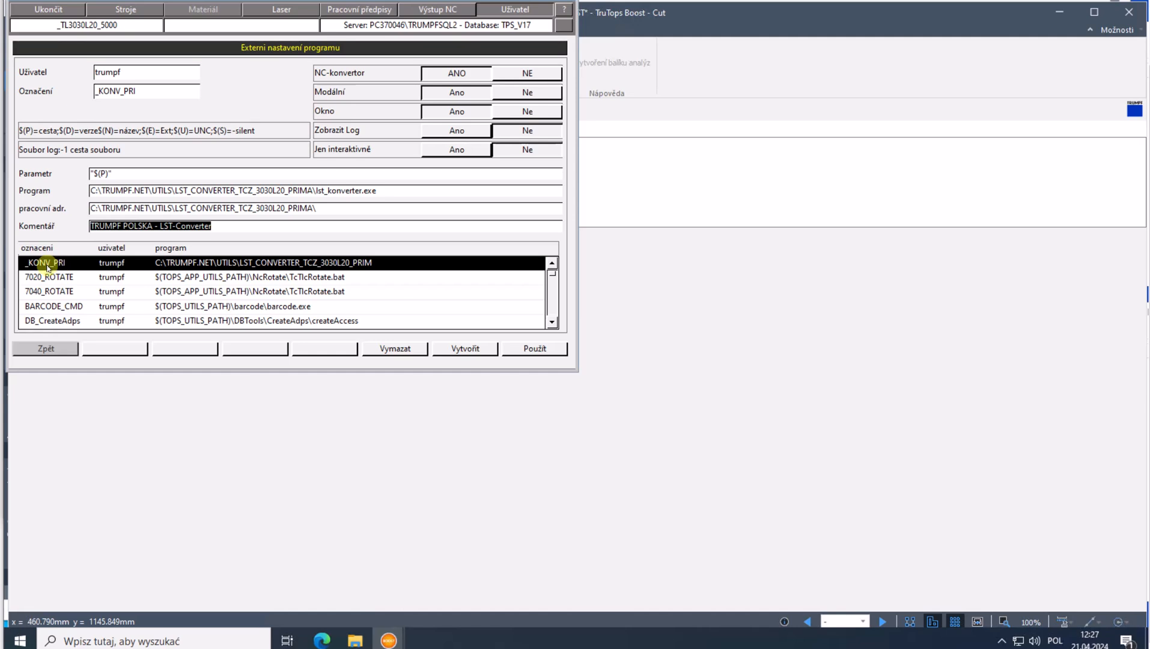
pyautogui.click(51, 275)
pyautogui.click(52, 268)
# - Set the _KONV_PRI parameter to "$(P)" /VAP4 /RUN, apply the change and exit the machine customization
pyautogui.click(141, 175)
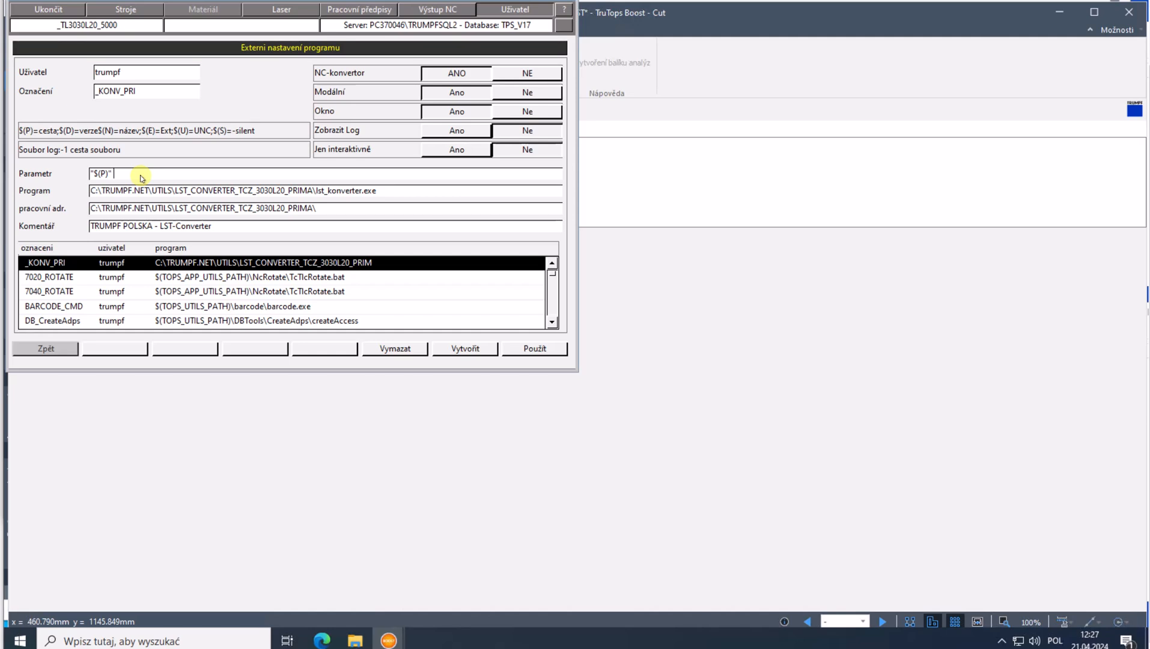
pyautogui.write('/VAP')
pyautogui.write('4')
pyautogui.write('/RUN')
pyautogui.click(542, 349)
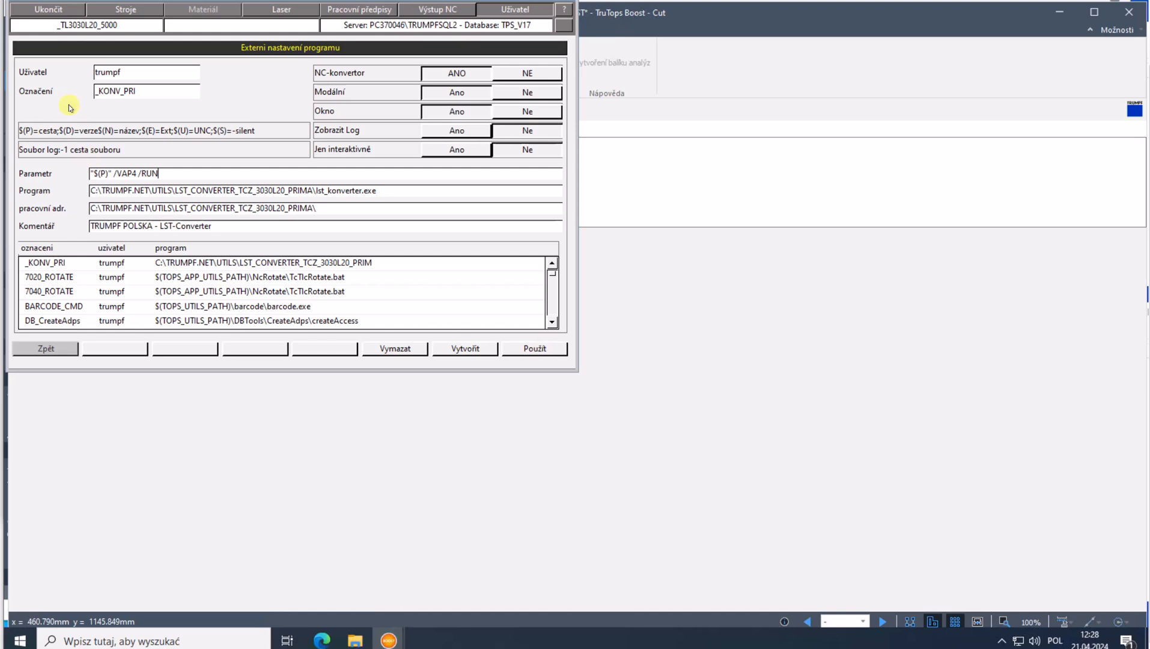
pyautogui.click(49, 10)
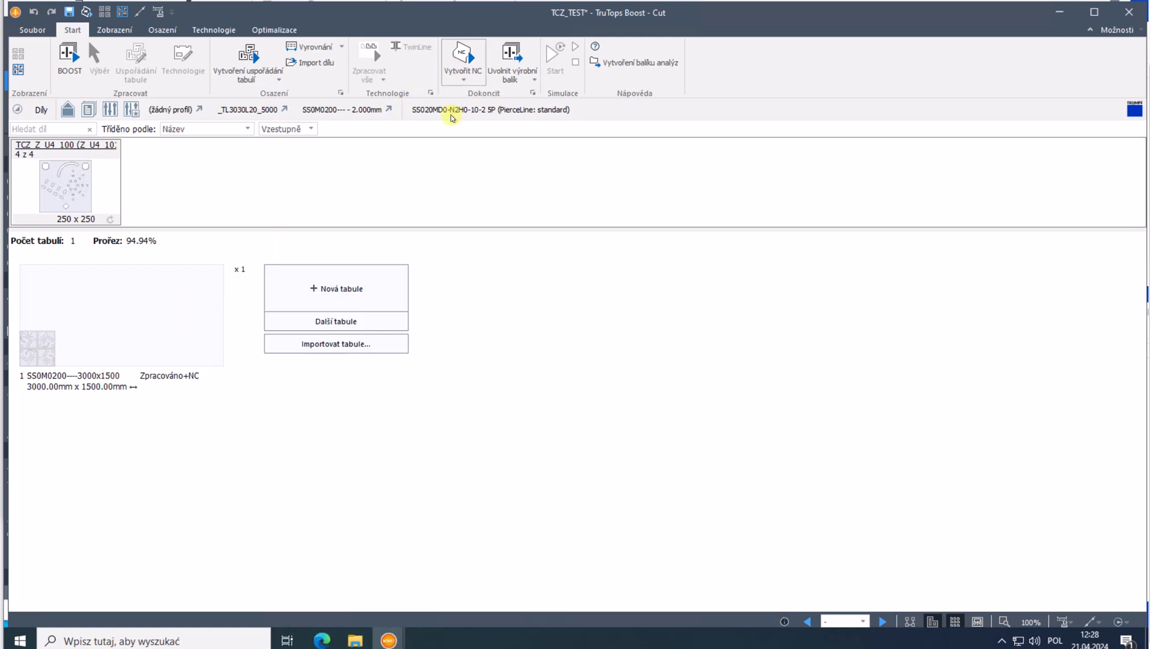
# - Create the NC program for TCZ_TEST again and check the converted tcz_test_1 file in the TRANSFER\PRIMA folder
pyautogui.moveTo(355, 638)
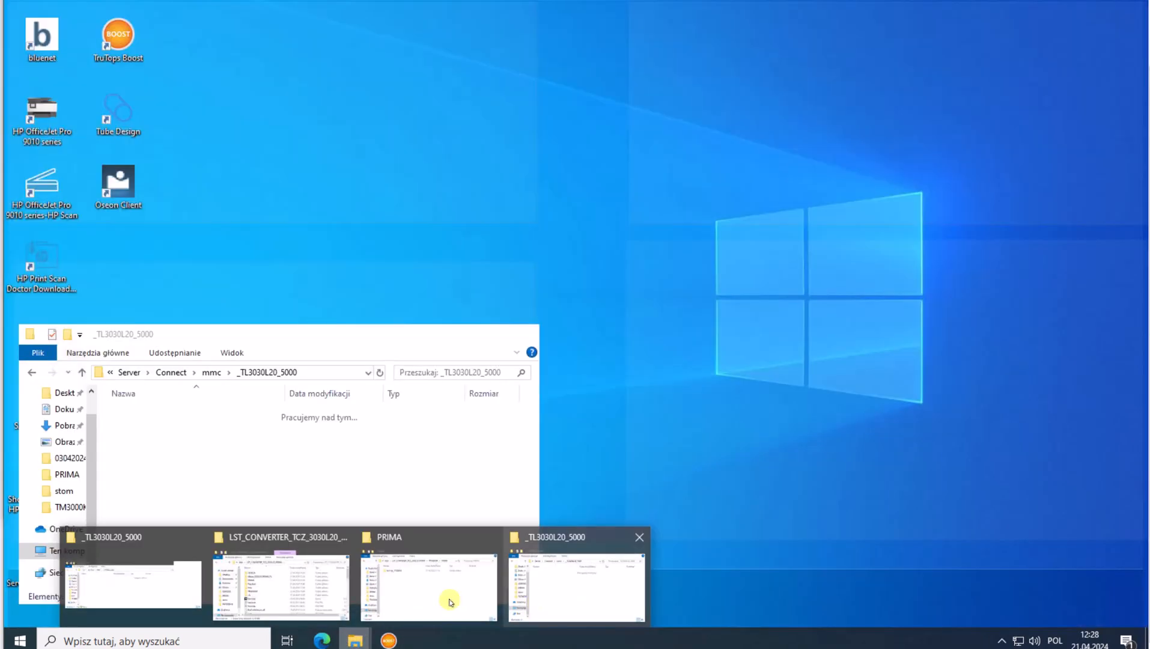
pyautogui.click(449, 601)
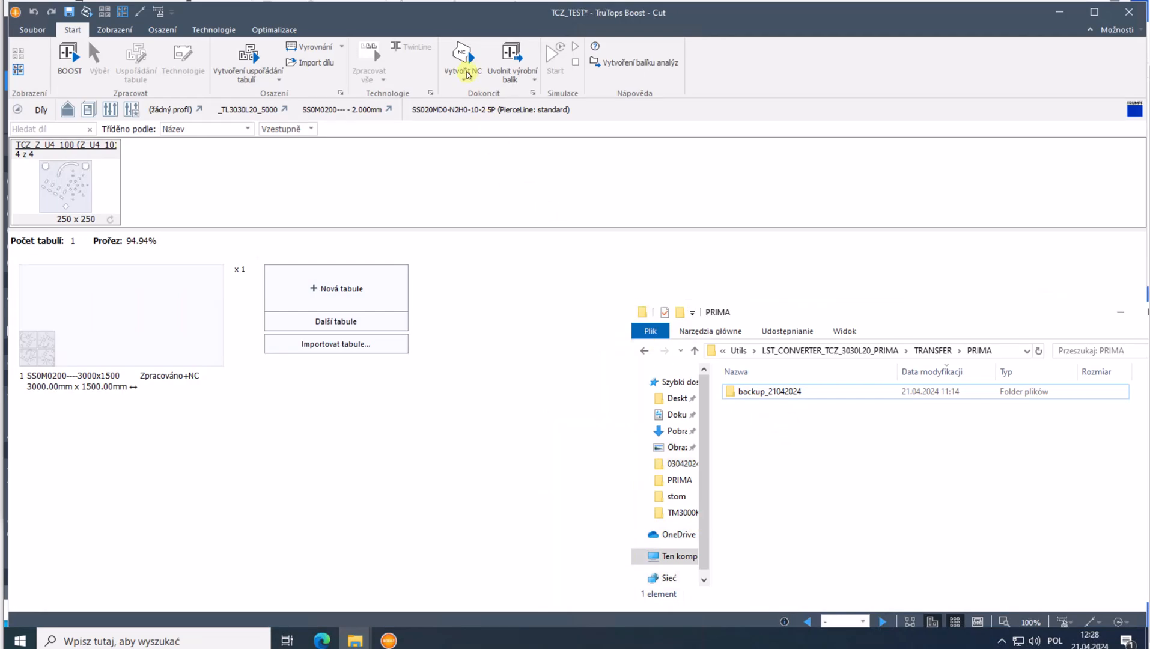
pyautogui.click(460, 54)
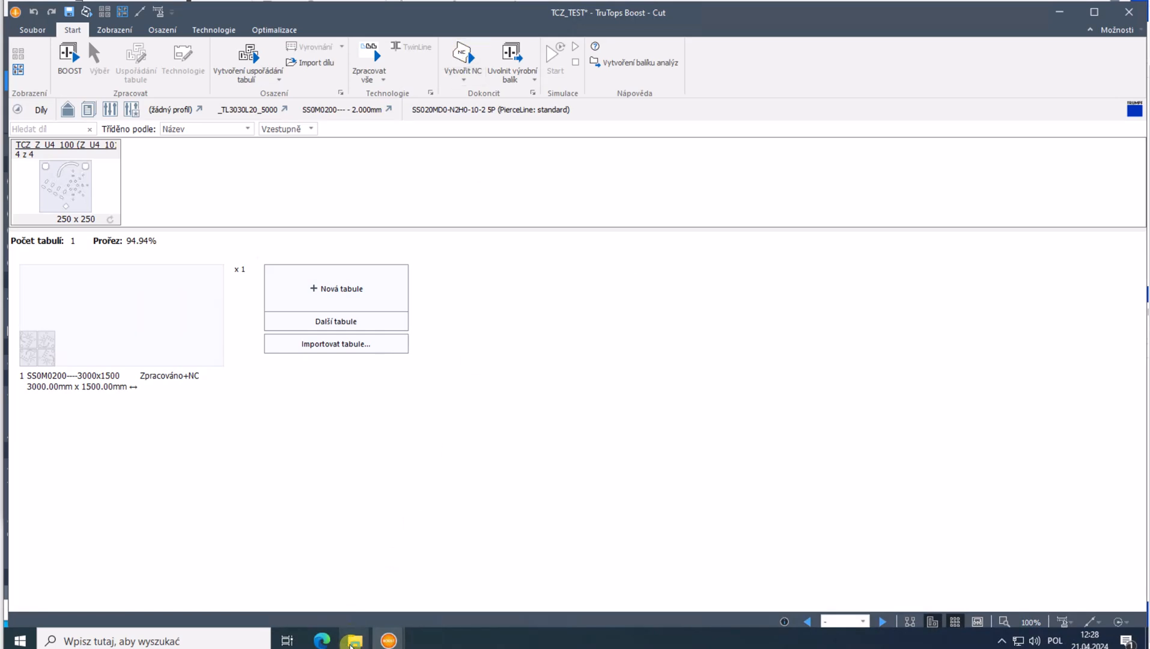
pyautogui.moveTo(353, 643)
pyautogui.click(436, 609)
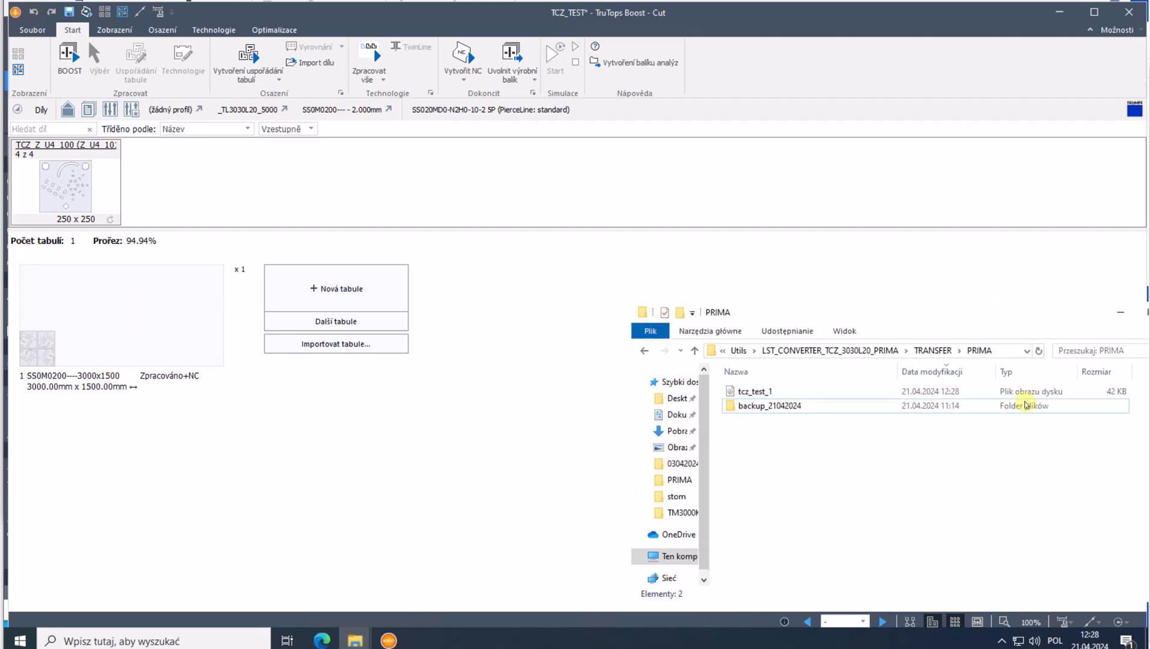
pyautogui.click(758, 396)
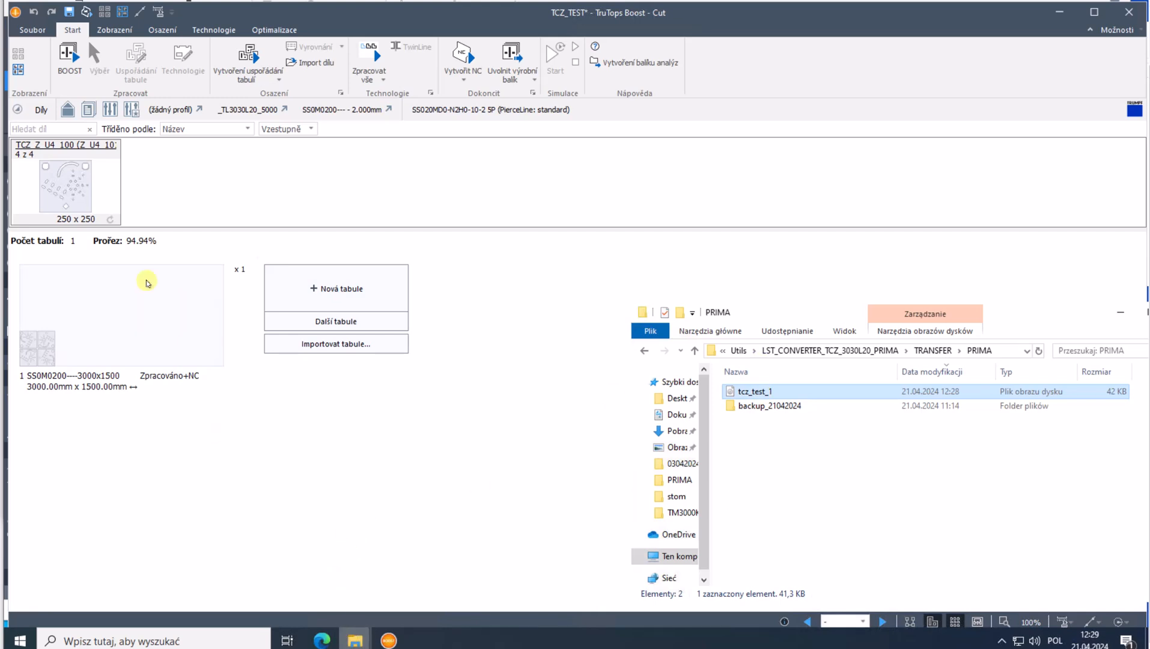
# - Open the machine customization again and load the _KONV_PRI entry in the external program settings
pyautogui.click(26, 33)
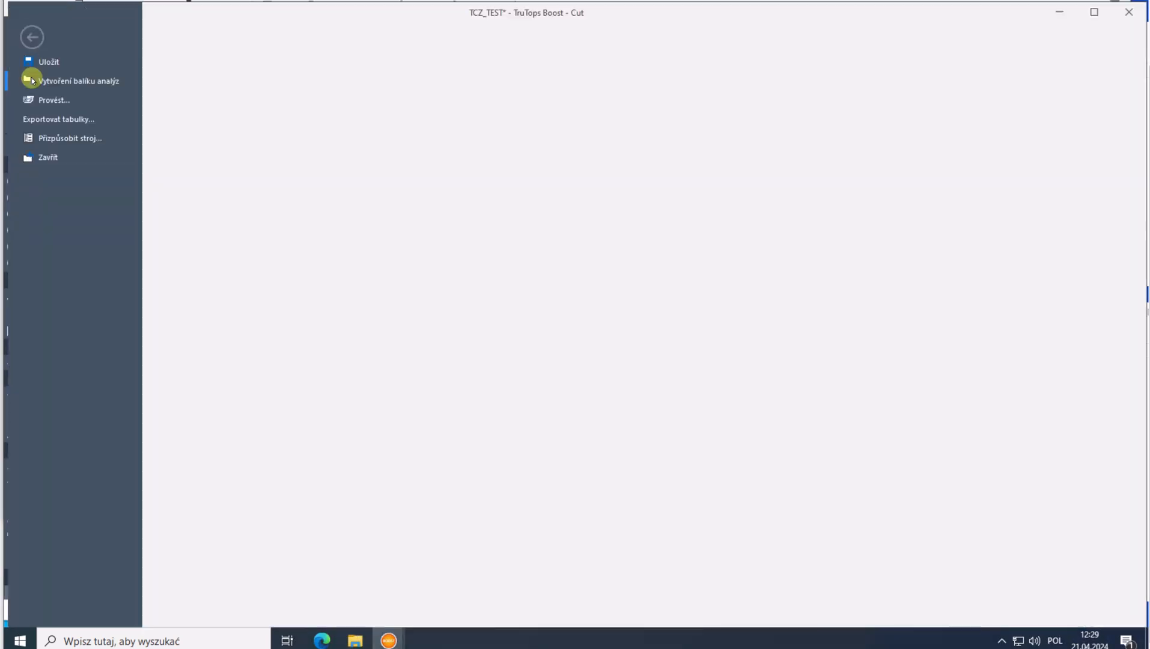
pyautogui.click(50, 137)
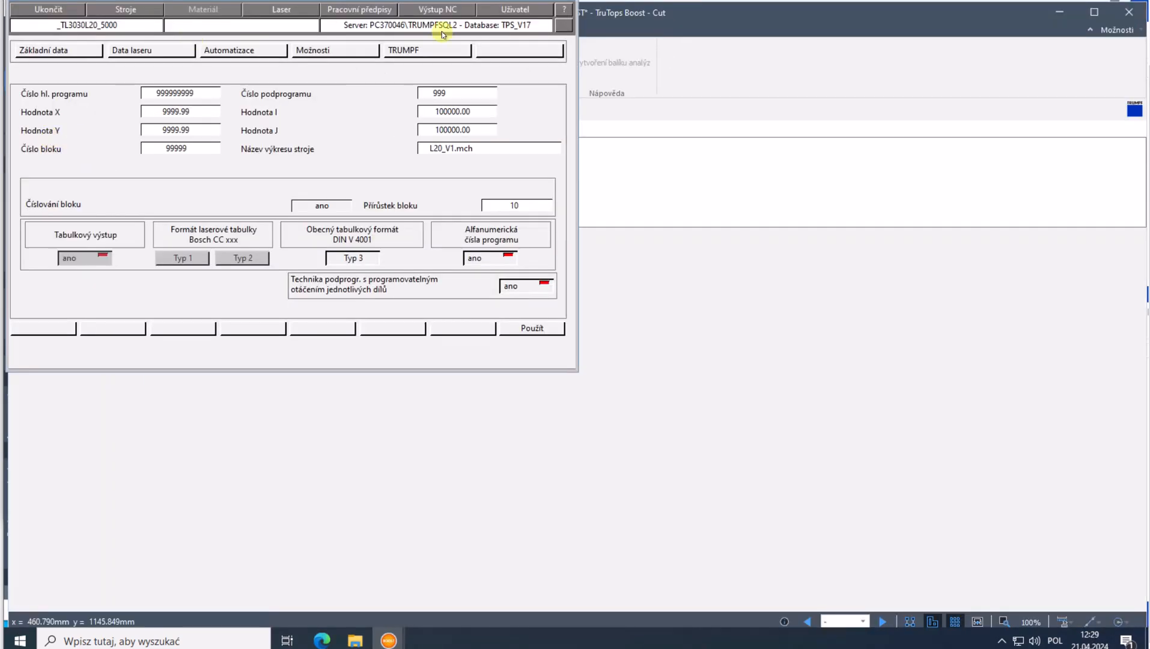
pyautogui.click(515, 10)
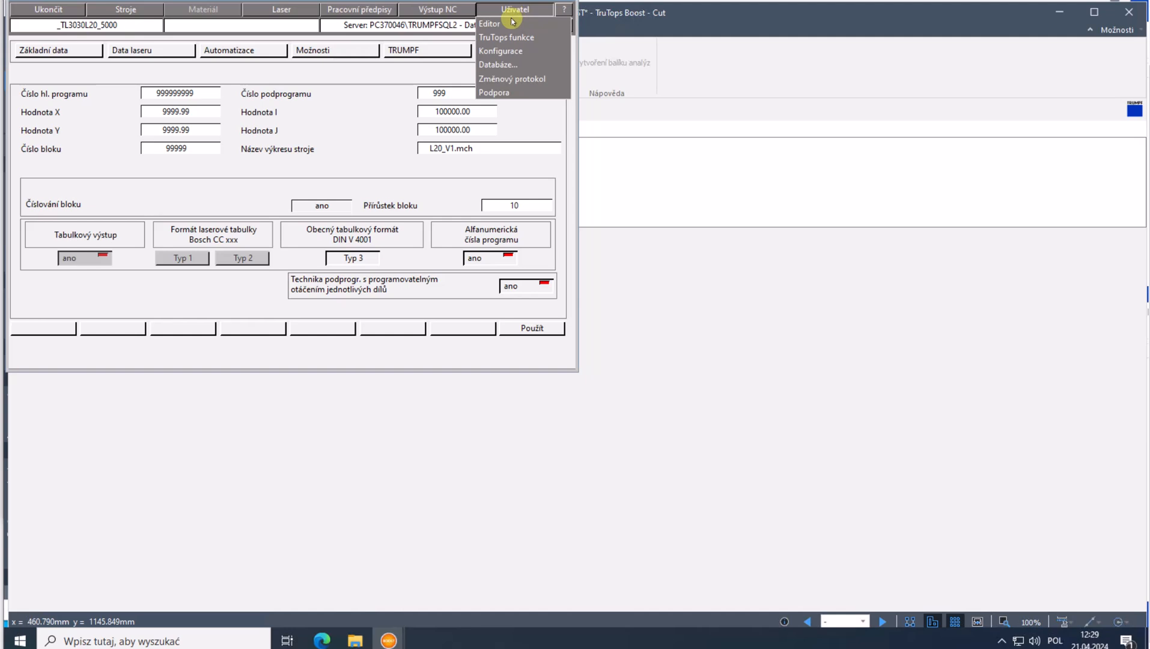
pyautogui.click(502, 25)
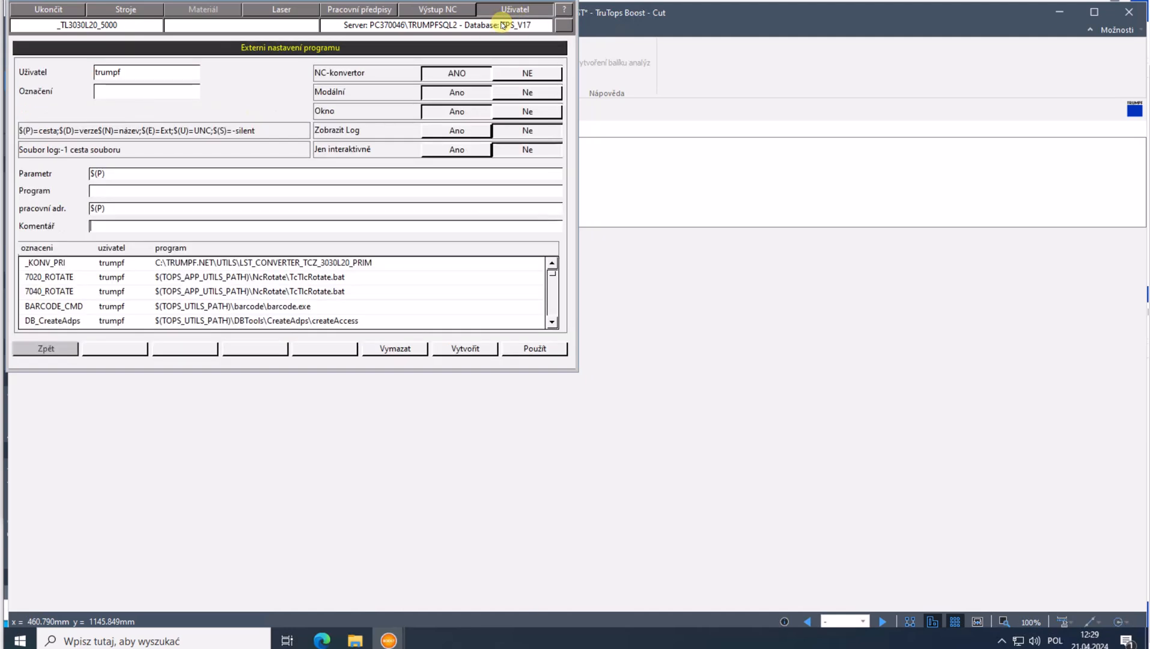
pyautogui.click(121, 267)
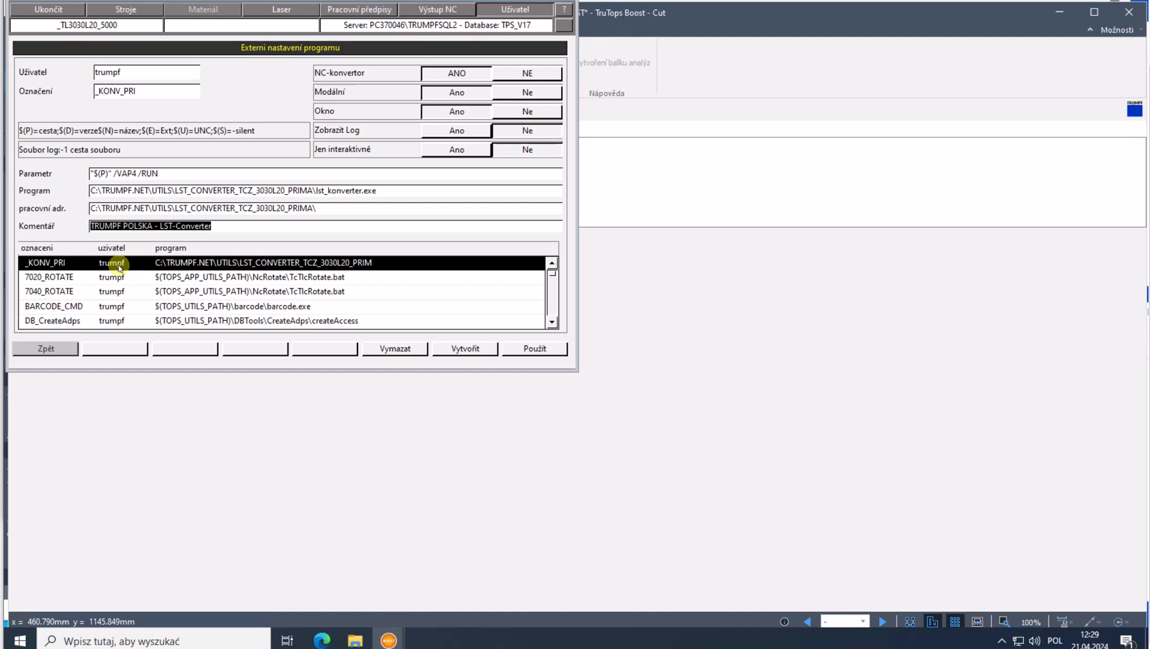
# - Save a copy of the entry named _KONV_PRI_V1 with the parameter "$(P)" /VAP1 /RUN
pyautogui.click(147, 92)
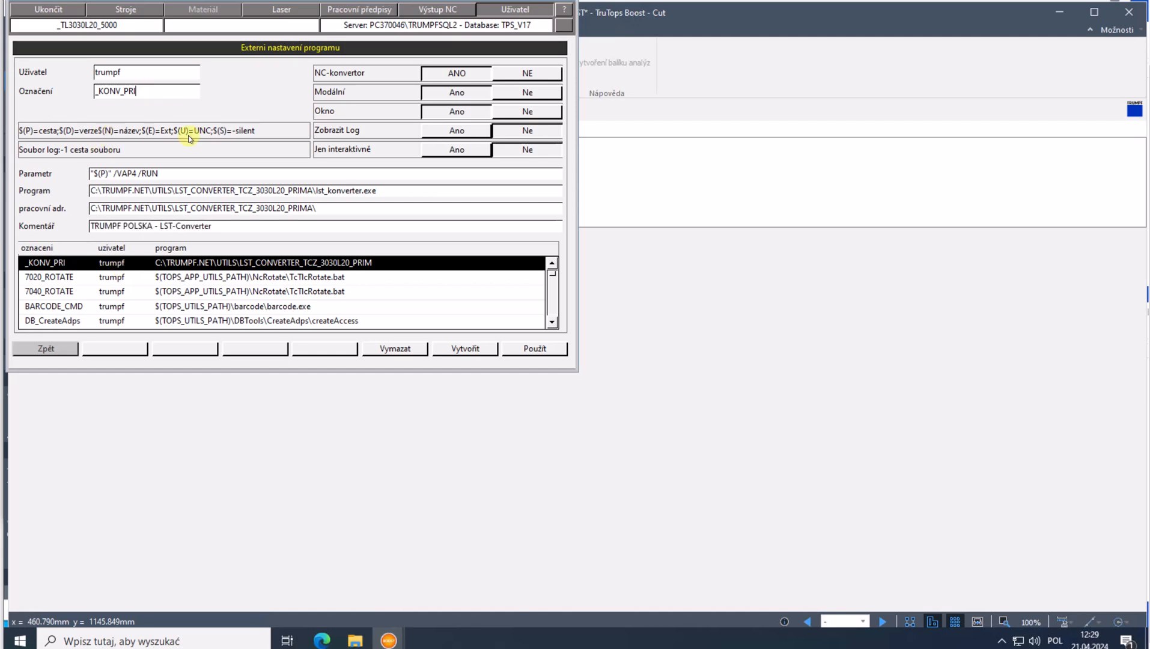
pyautogui.write('_')
pyautogui.write('V1')
pyautogui.write('1')
pyautogui.click(135, 174)
pyautogui.press('BackSpace')
pyautogui.write('1')
pyautogui.doubleClick(147, 174)
pyautogui.click(523, 350)
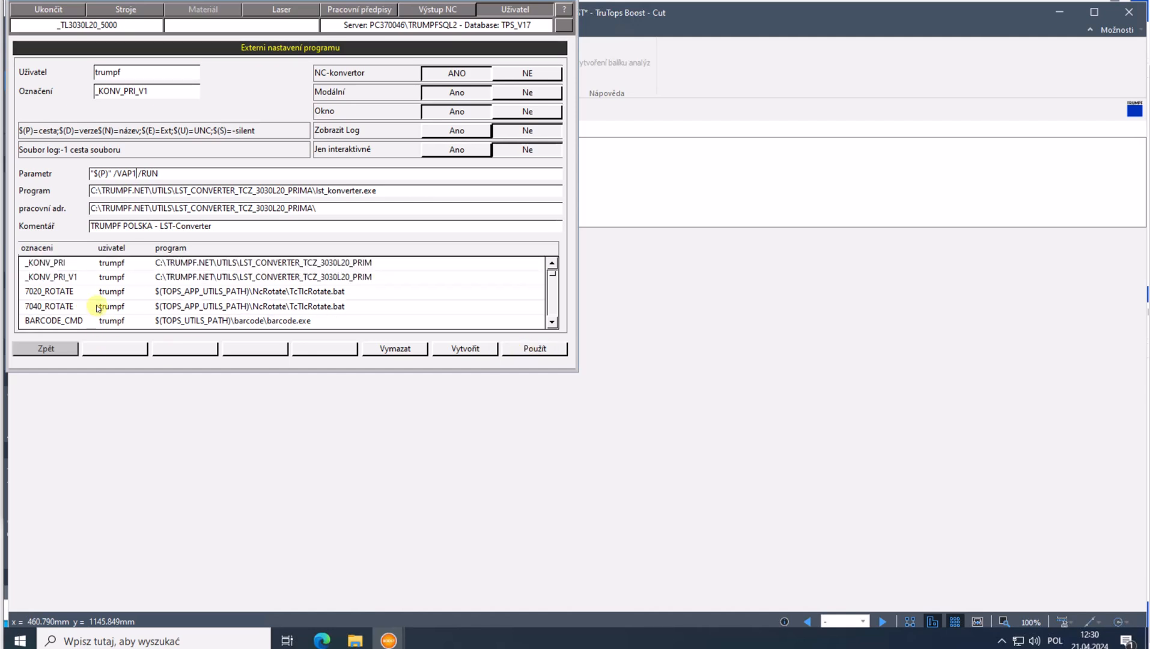
# - Compare _KONV_PRI with _KONV_PRI_V1 and save a copy of the latter named _KONV_PRI_V2 with the parameter "$(P)" /VAP2 /RUN
pyautogui.click(76, 281)
pyautogui.keyDown('ctrl'); pyautogui.click(74, 264); pyautogui.keyUp('ctrl')
pyautogui.click(75, 268)
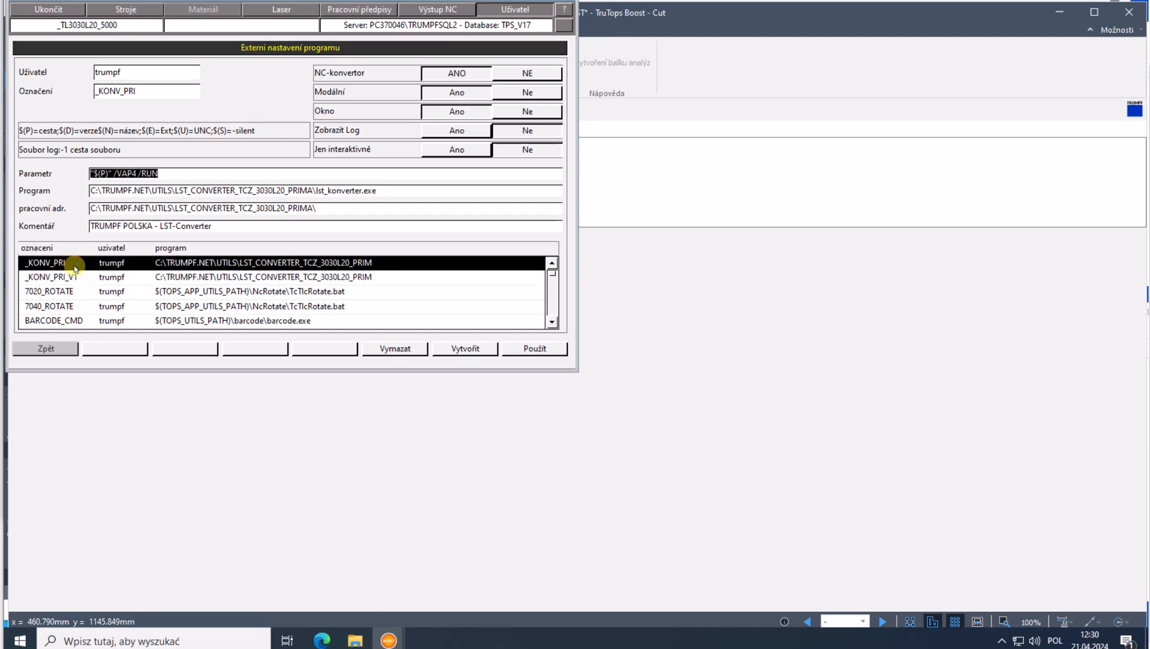
pyautogui.click(67, 278)
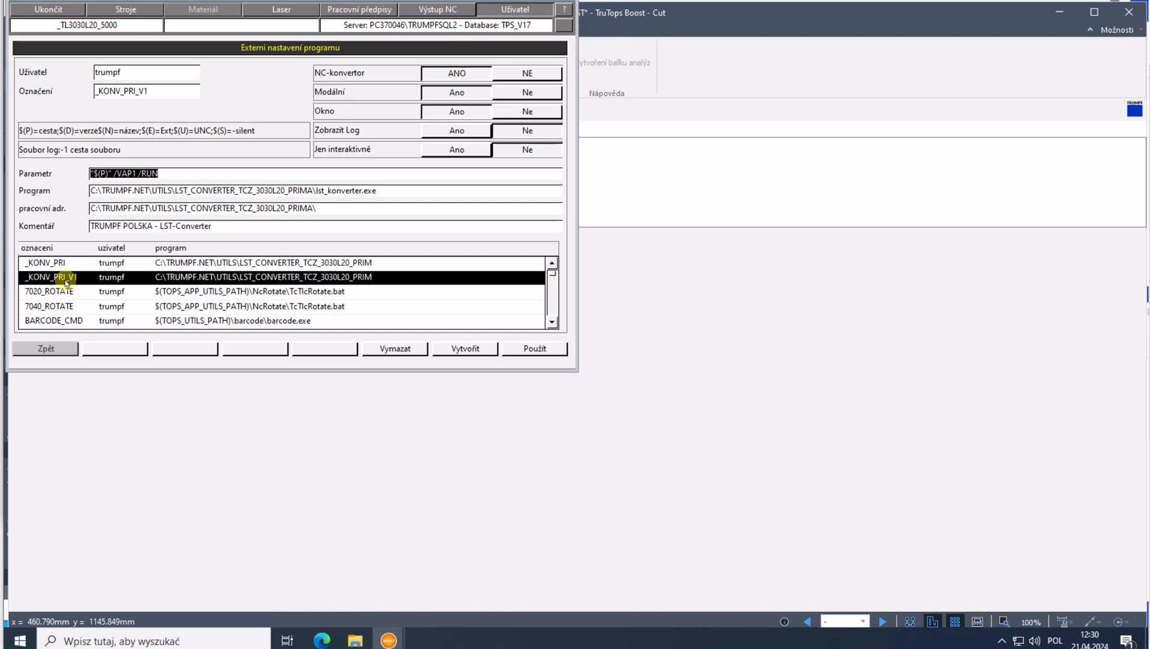
pyautogui.click(158, 91)
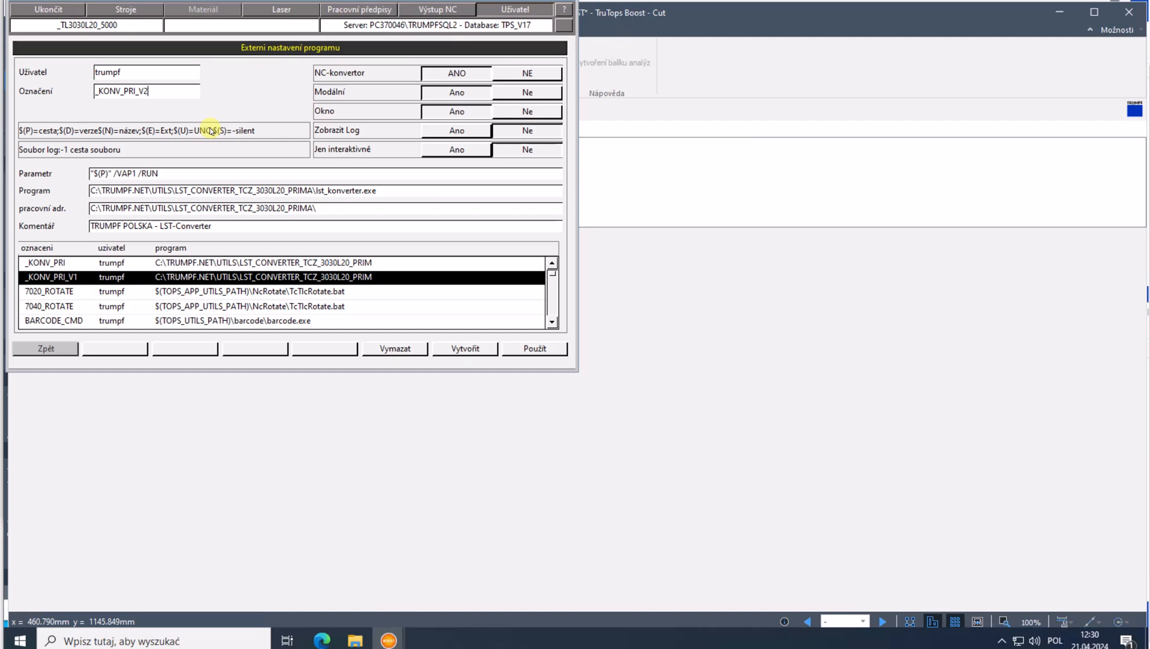
pyautogui.click(134, 175)
pyautogui.click(205, 265)
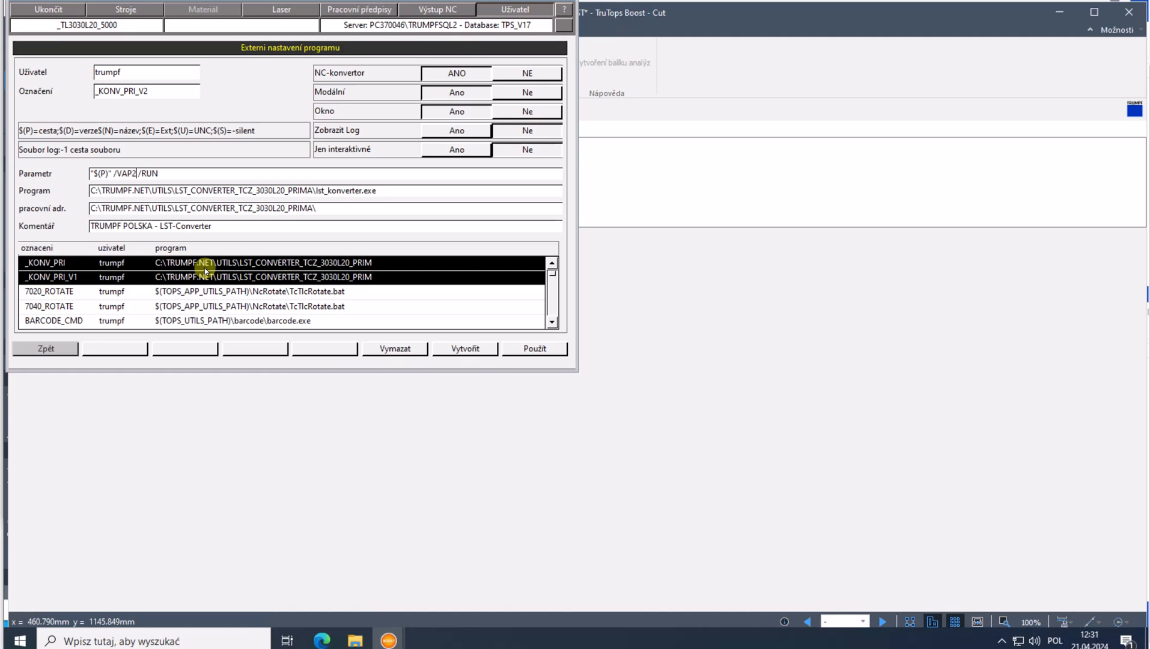
pyautogui.click(540, 349)
# - Save another converter entry named _KONV_PRI_V3 with the parameter "$(P)" /VAP3 /RUN
pyautogui.click(148, 92)
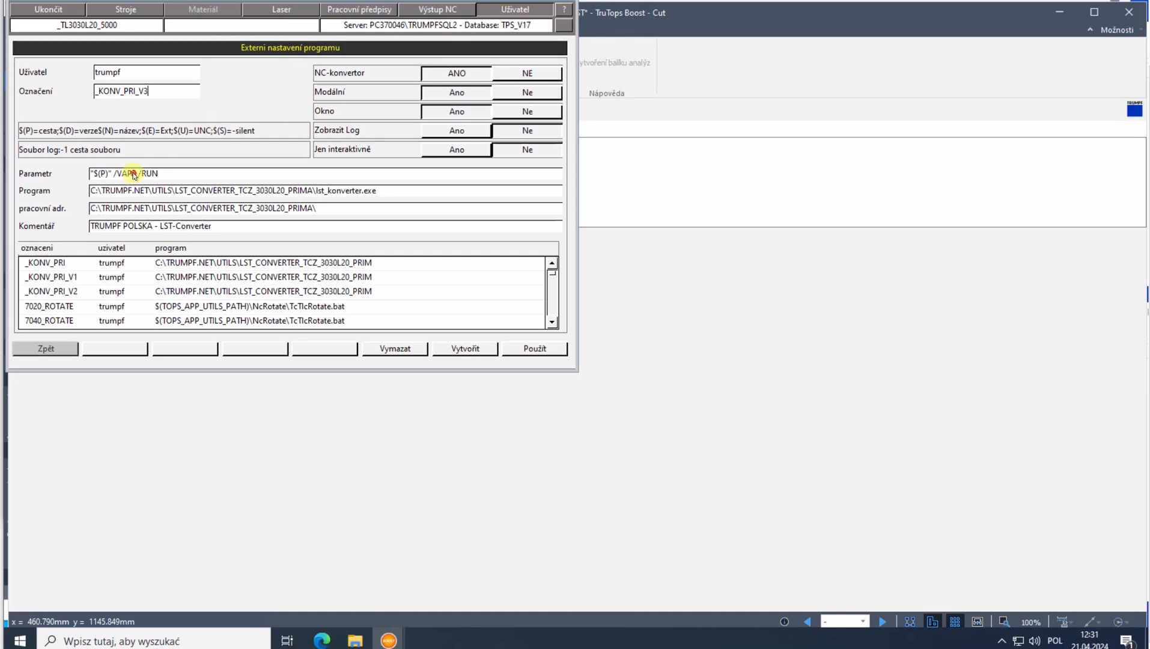
pyautogui.click(231, 268)
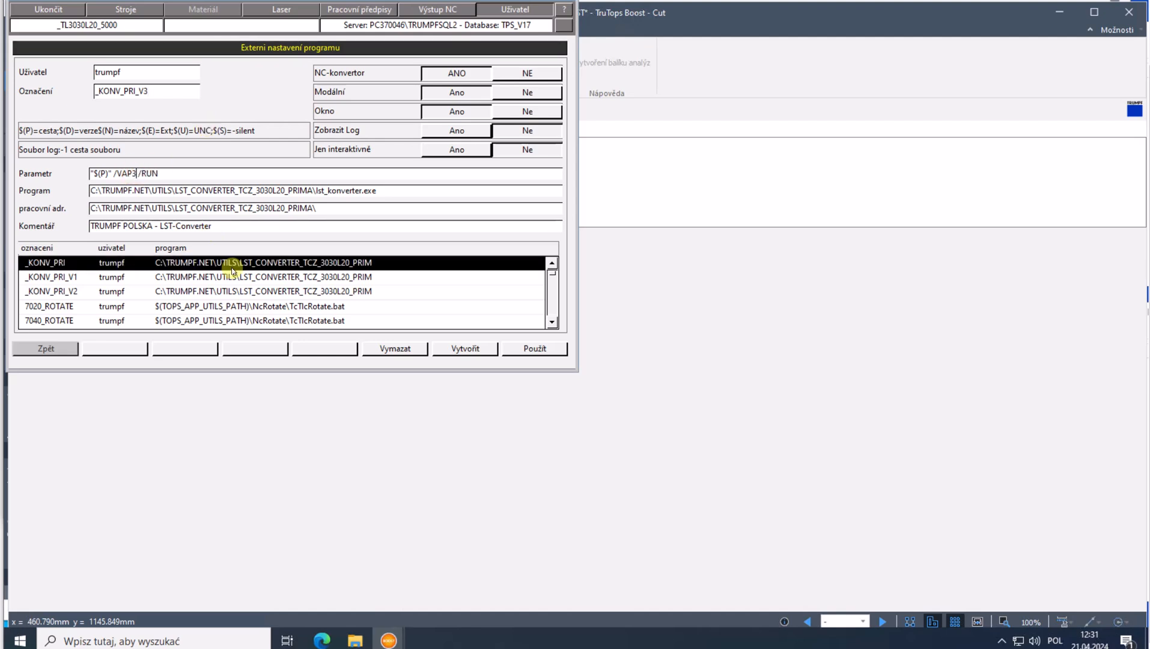
pyautogui.click(522, 351)
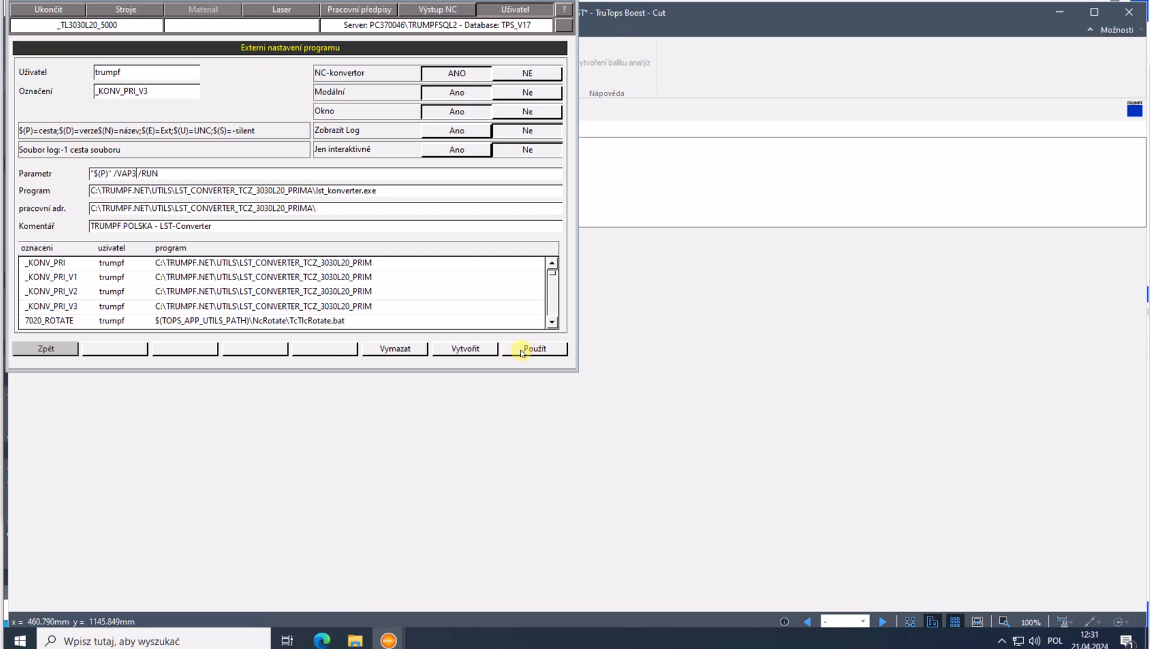
# - Load _KONV_PRI_V3 and save a copy named _KONV_PRI_V4 with the parameter "$(P)" /VAP4 /RUN
pyautogui.click(81, 280)
pyautogui.click(75, 292)
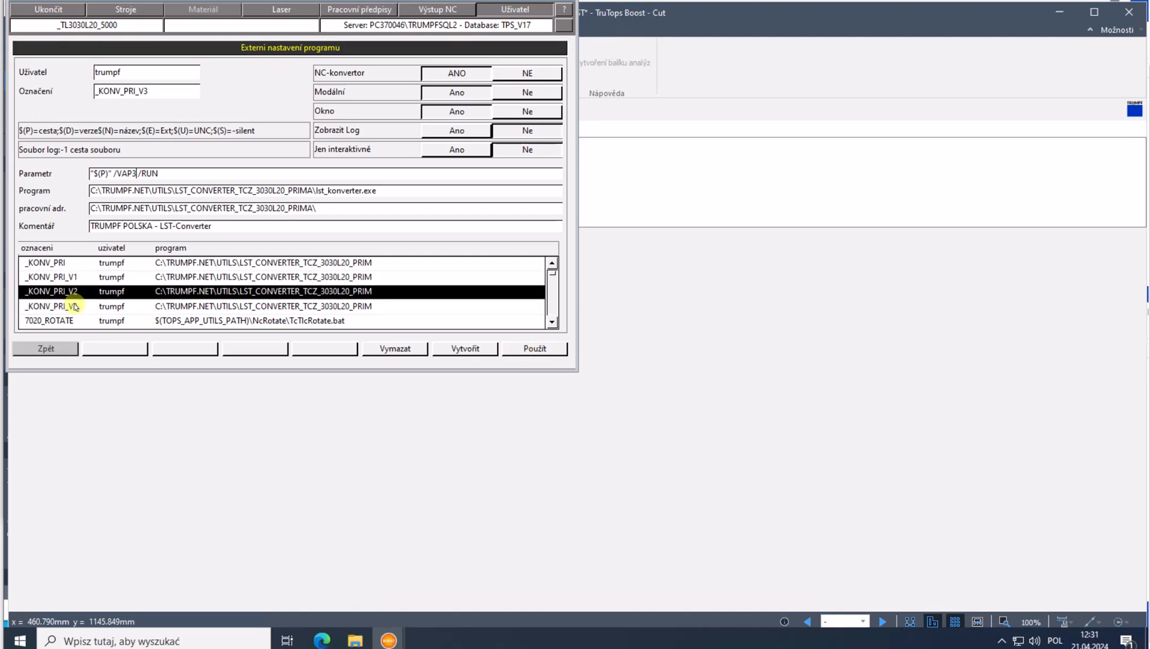
pyautogui.click(72, 306)
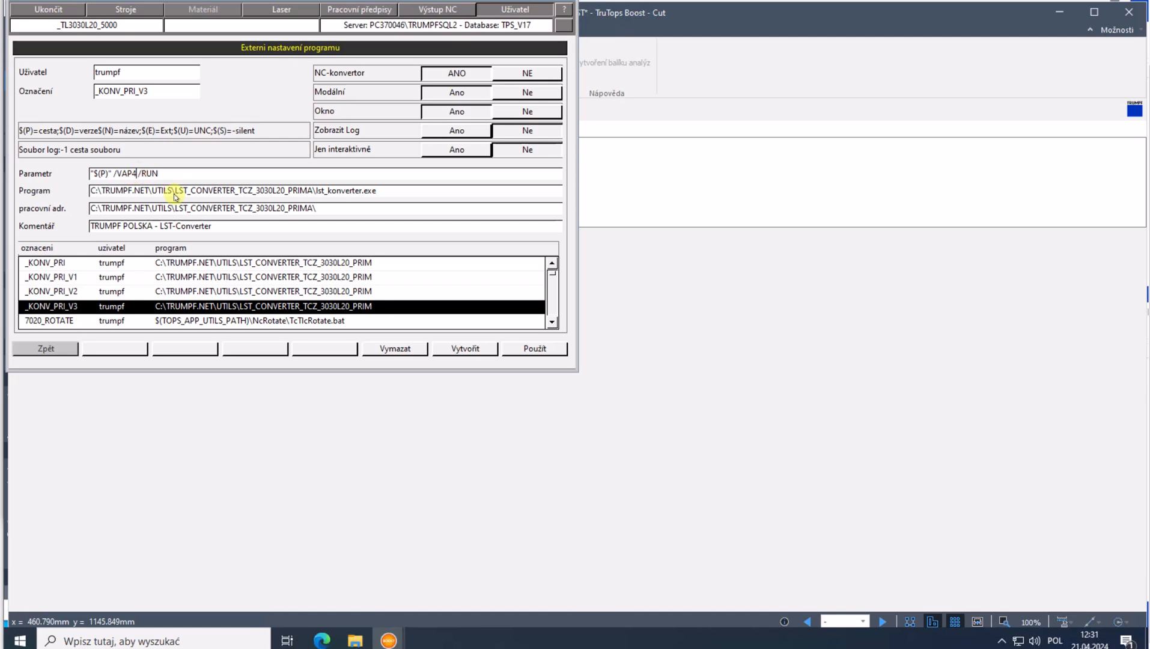
pyautogui.moveTo(150, 92); pyautogui.dragTo(143, 91)
pyautogui.click(526, 348)
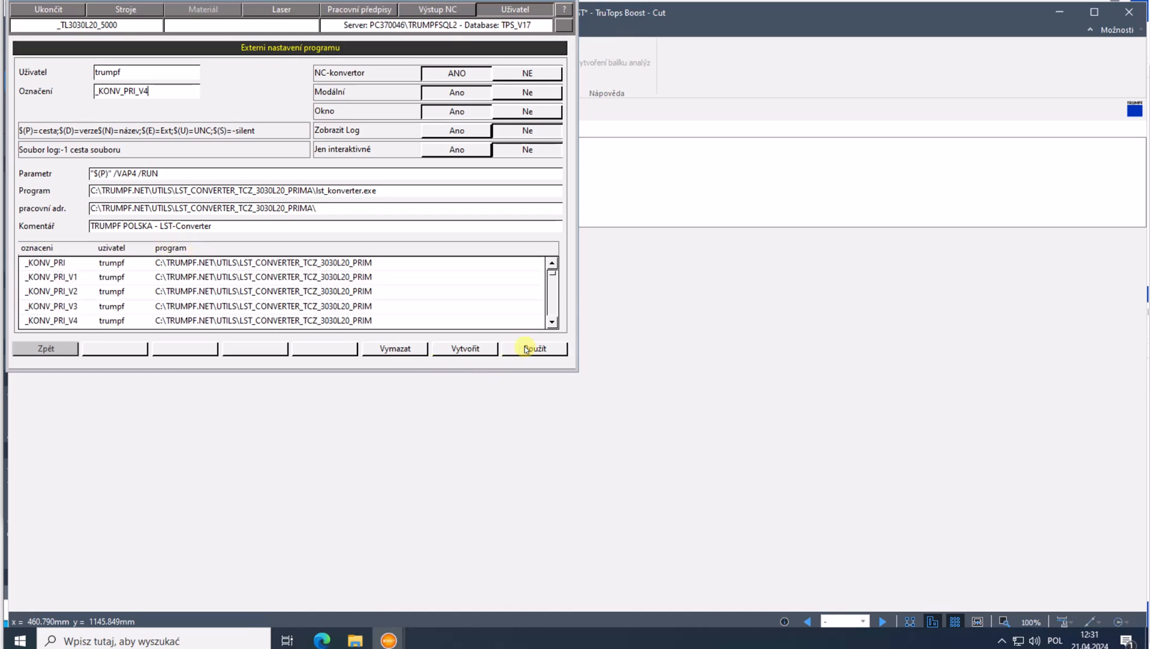
# - Delete the original _KONV_PRI entry and exit the machine customization
pyautogui.click(62, 263)
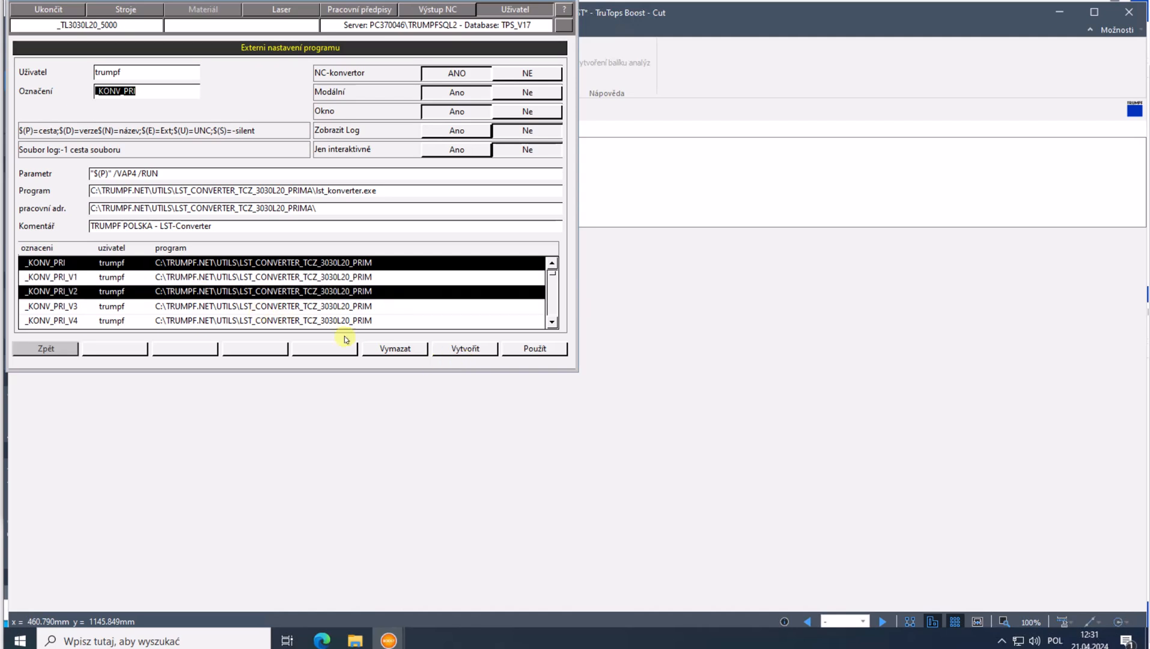
pyautogui.click(395, 349)
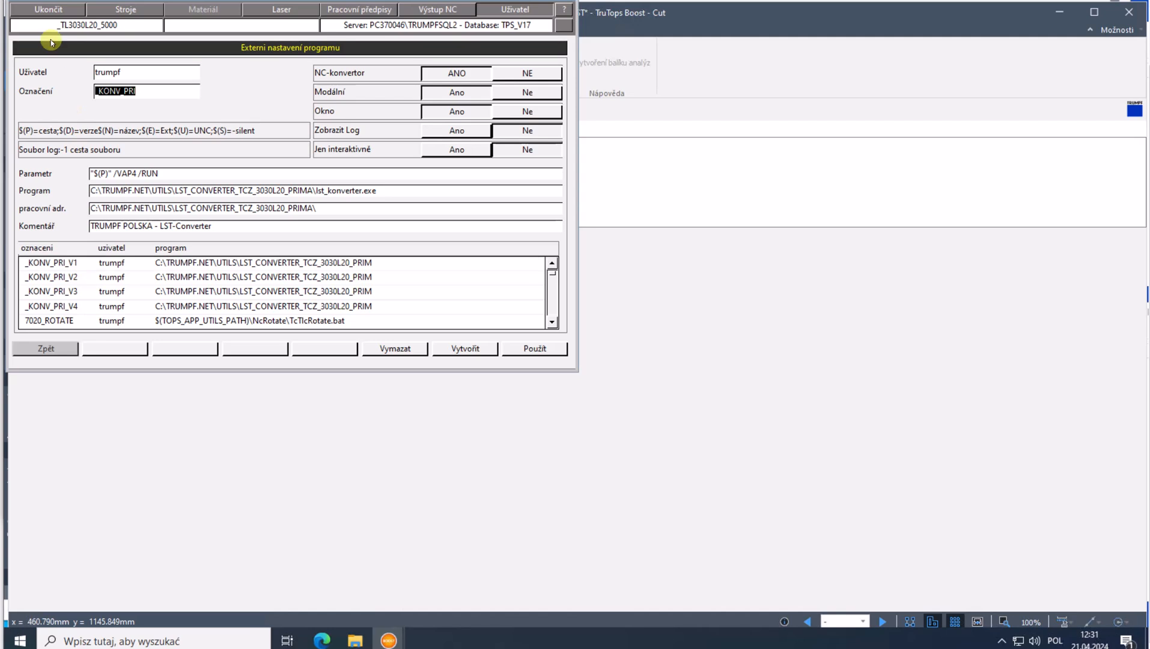
pyautogui.click(48, 10)
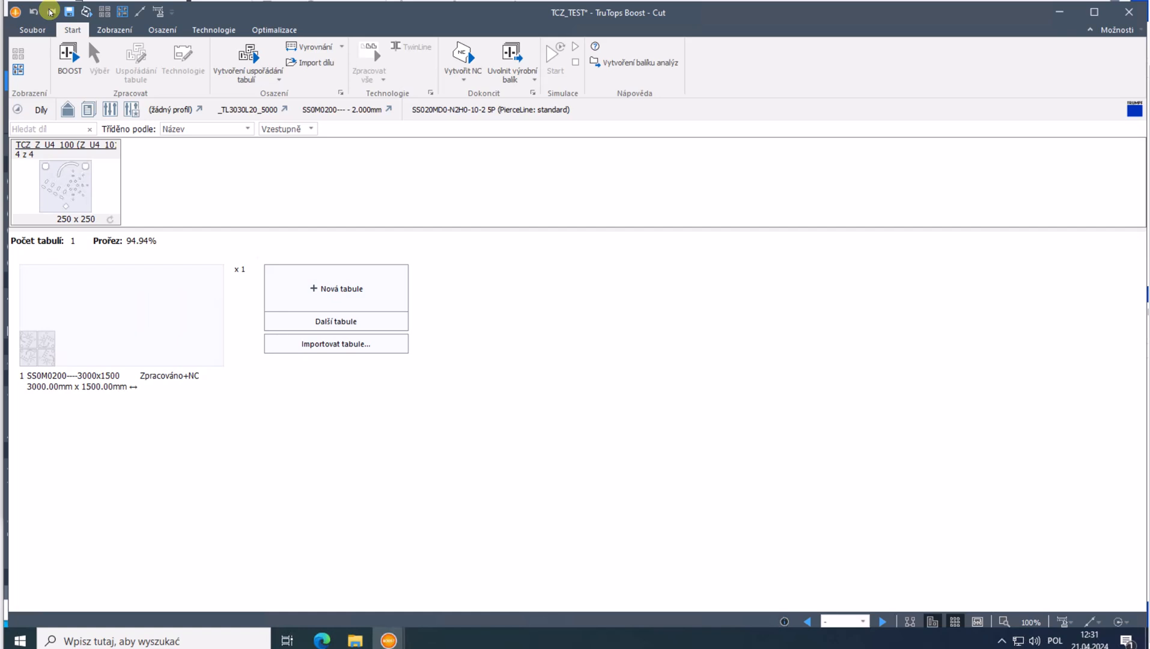
# - Open the nested 3000x1500 sheet of TCZ_TEST and bring up its NC program parameters
pyautogui.click(36, 348)
pyautogui.doubleClick(38, 352)
pyautogui.moveTo(328, 483); pyautogui.dragTo(338, 300, button='middle')
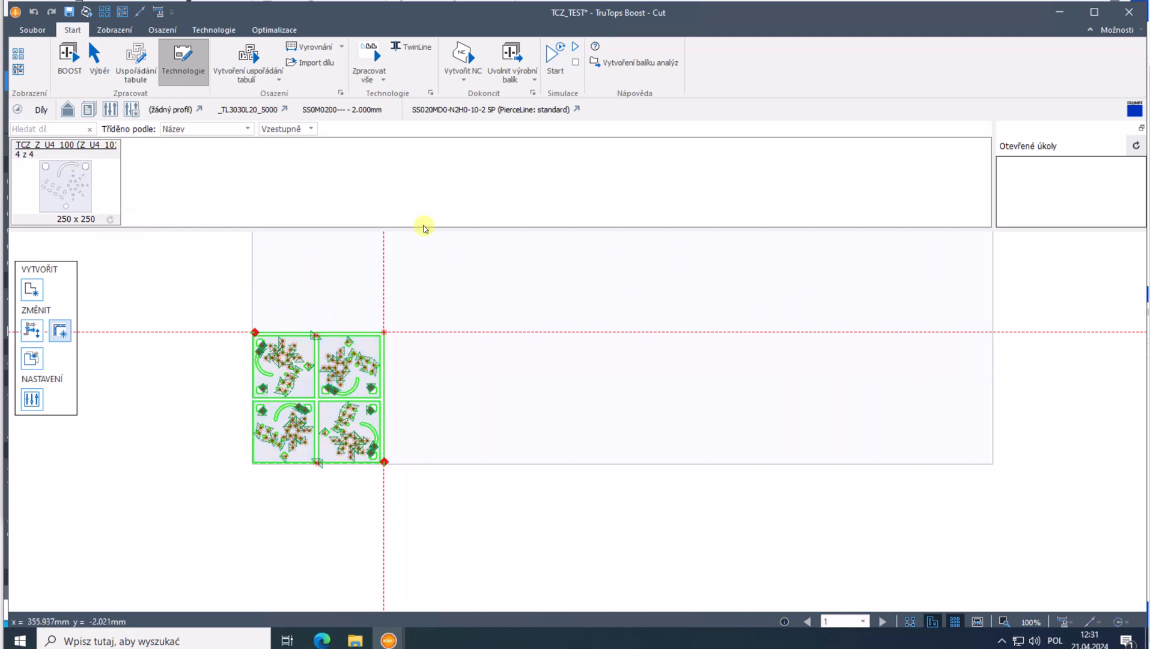
pyautogui.click(463, 78)
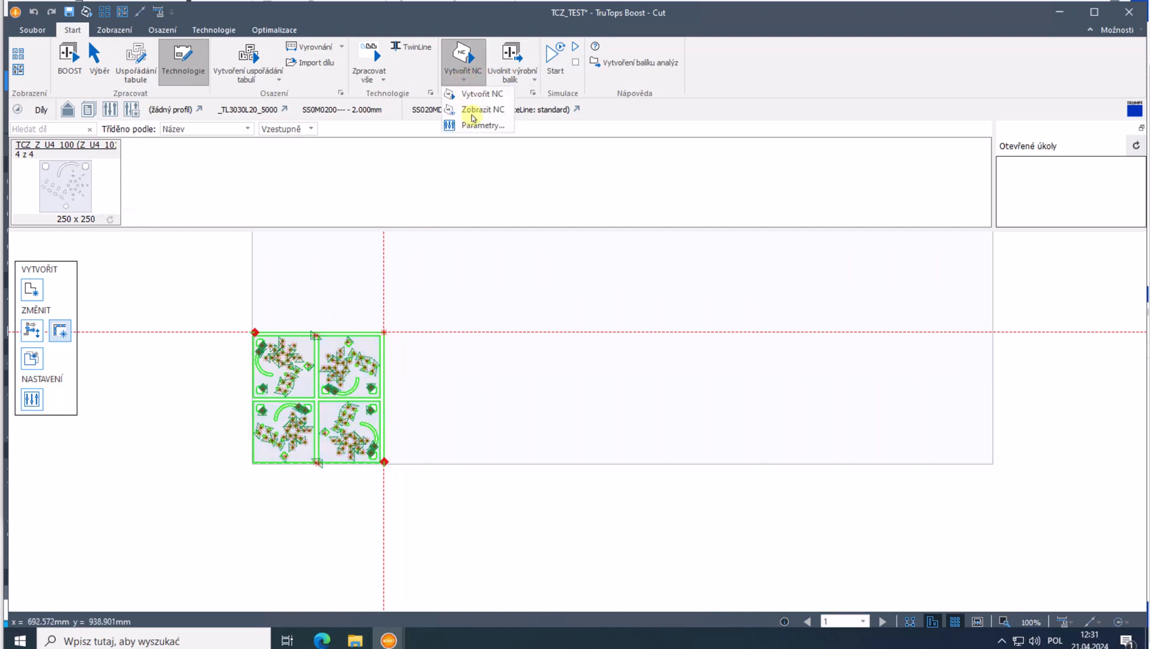
pyautogui.click(477, 126)
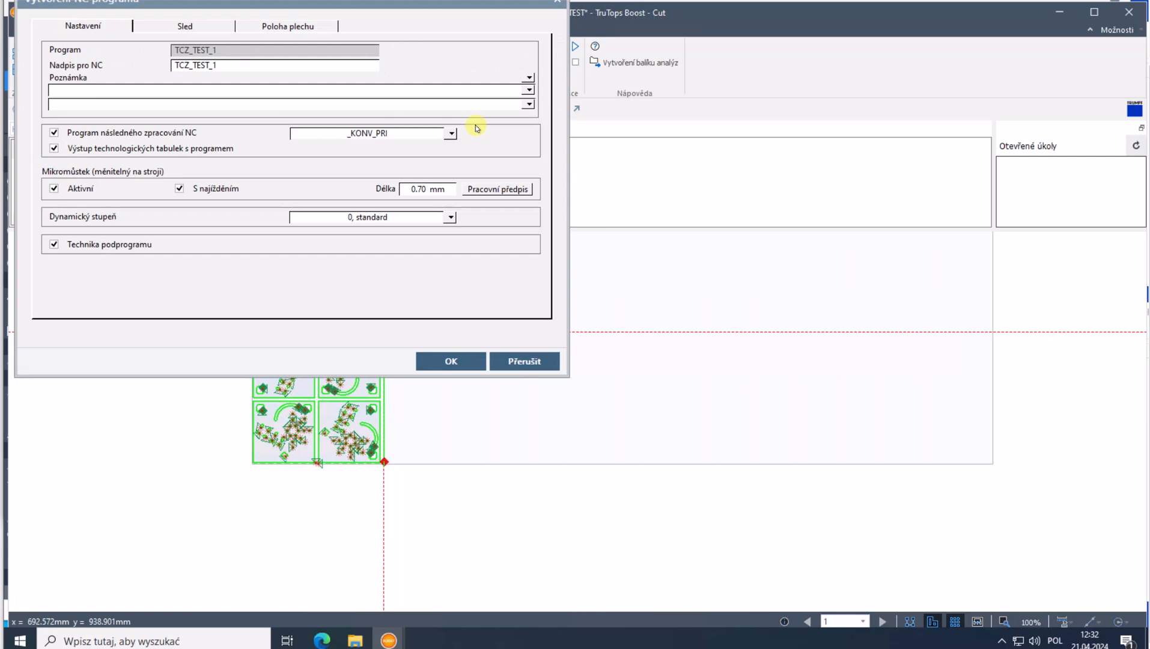
# - Choose _KONV_PRI_V2 as the NC post-processing program and confirm the NC parameters
pyautogui.click(451, 134)
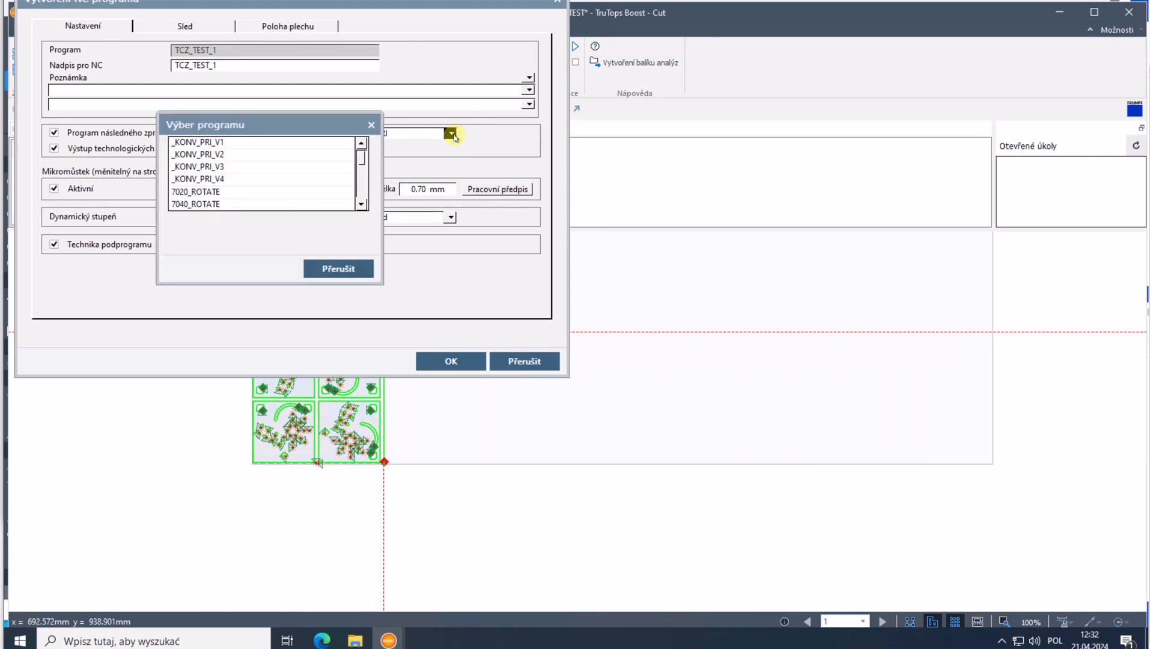
pyautogui.click(273, 155)
pyautogui.click(231, 166)
pyautogui.click(211, 156)
pyautogui.click(210, 163)
pyautogui.click(209, 155)
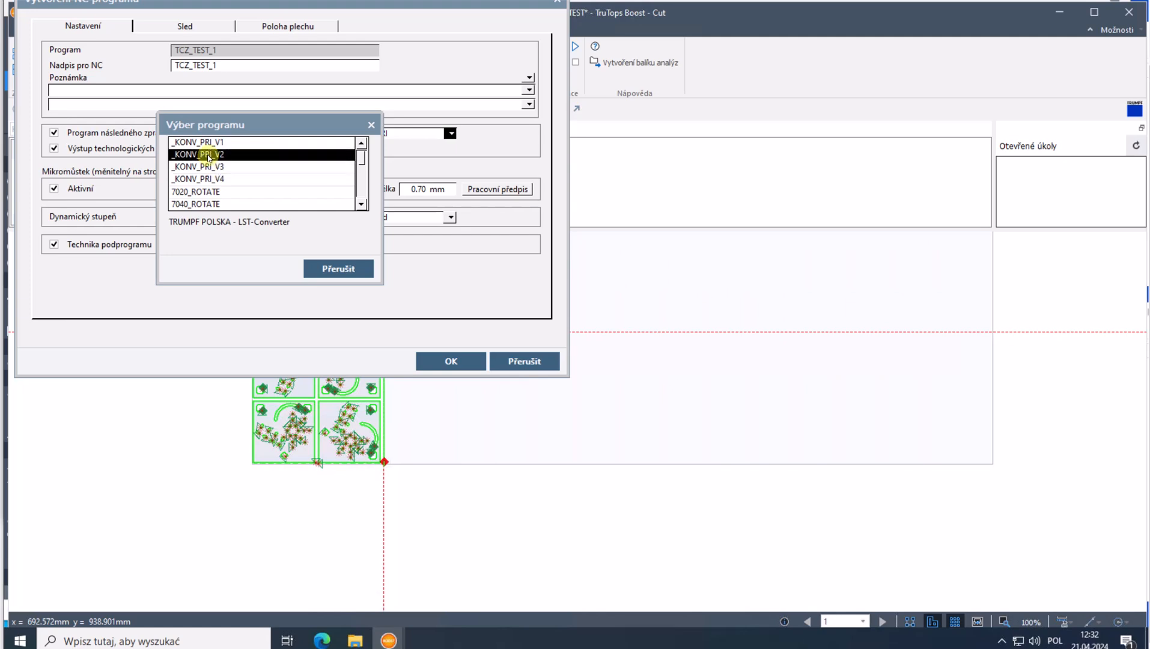
pyautogui.doubleClick(208, 155)
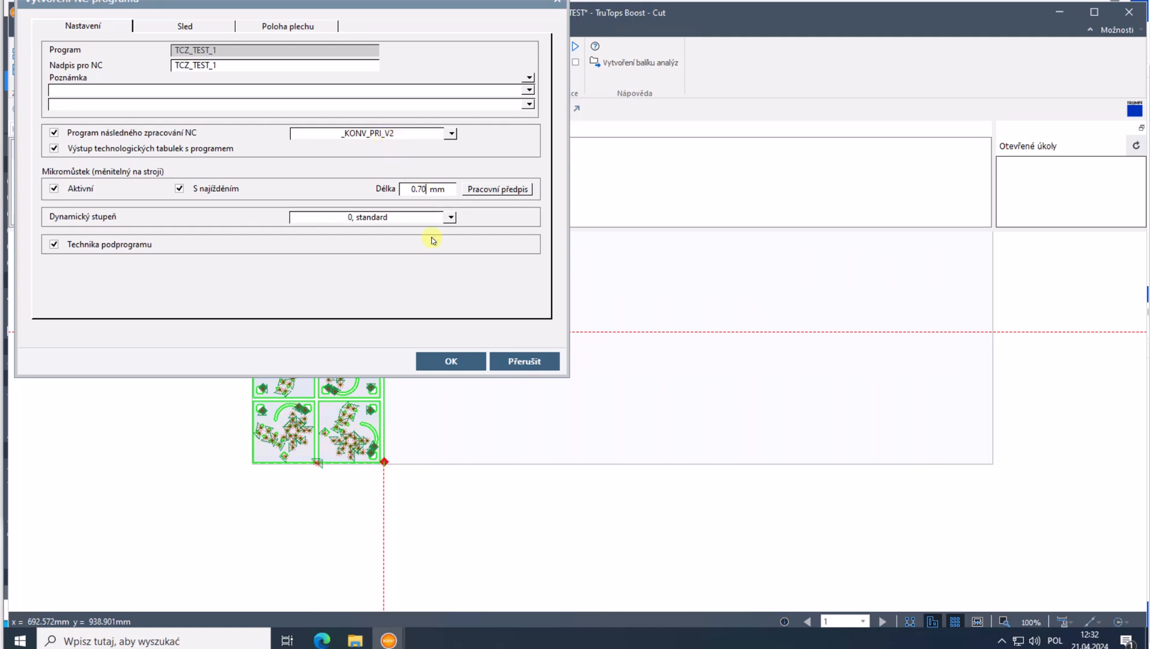
pyautogui.click(455, 361)
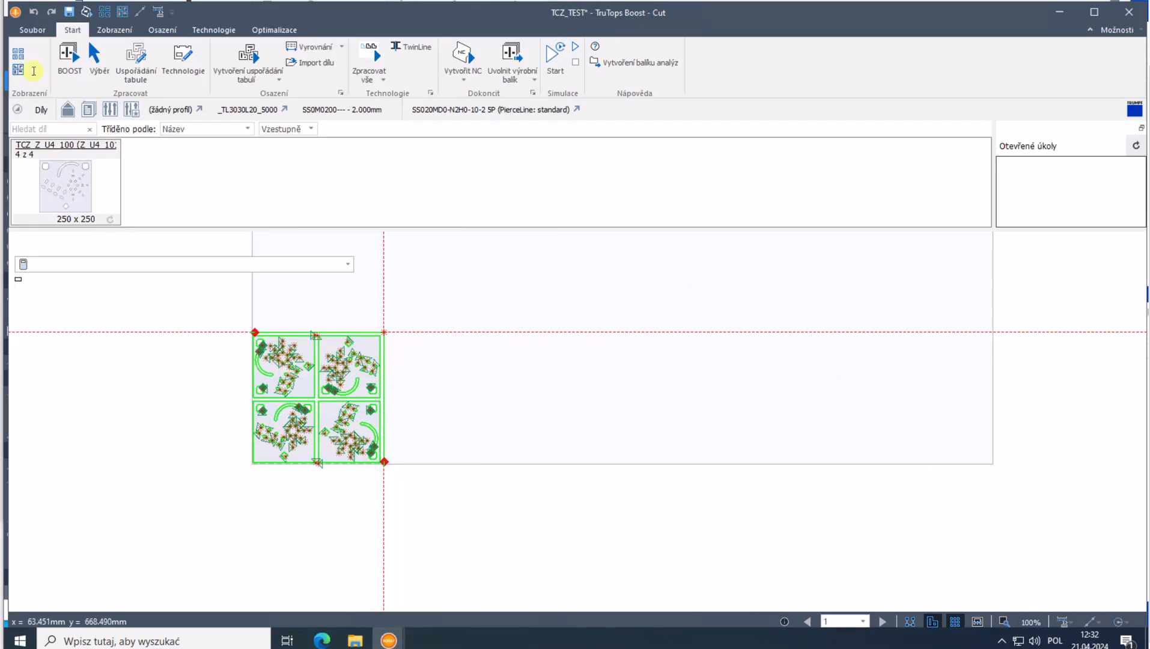
# - Create the NC program for TCZ_TEST from the sheet overview and bring up the TRANSFER\PRIMA folder
pyautogui.click(17, 55)
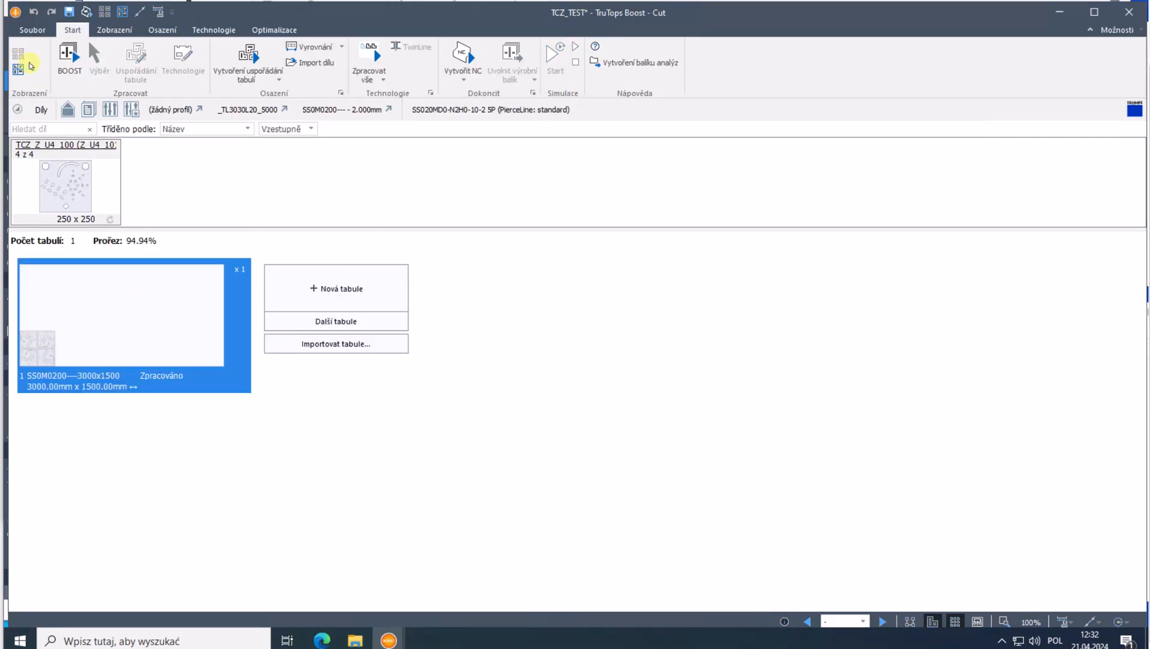
pyautogui.click(462, 62)
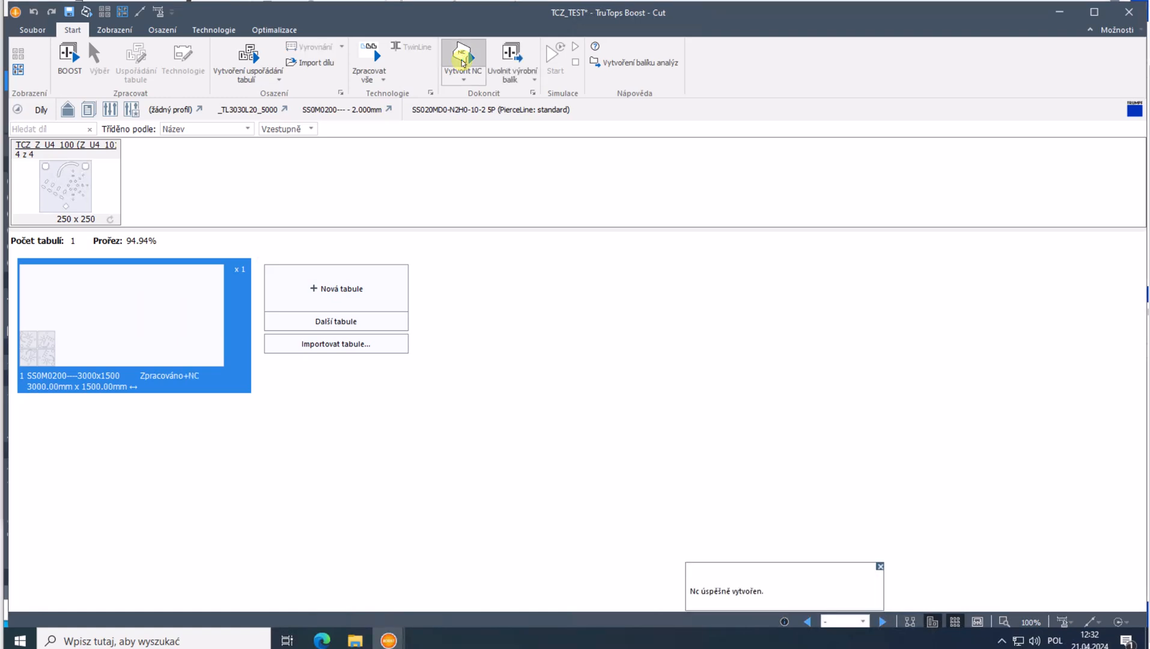
pyautogui.click(355, 640)
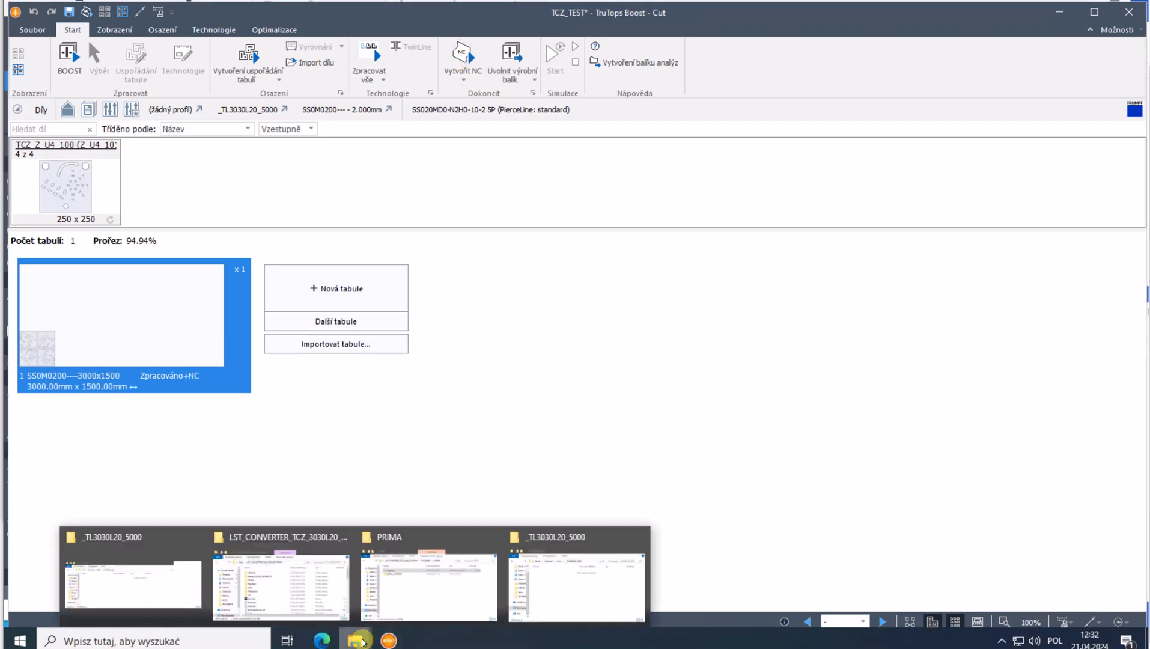
pyautogui.click(477, 611)
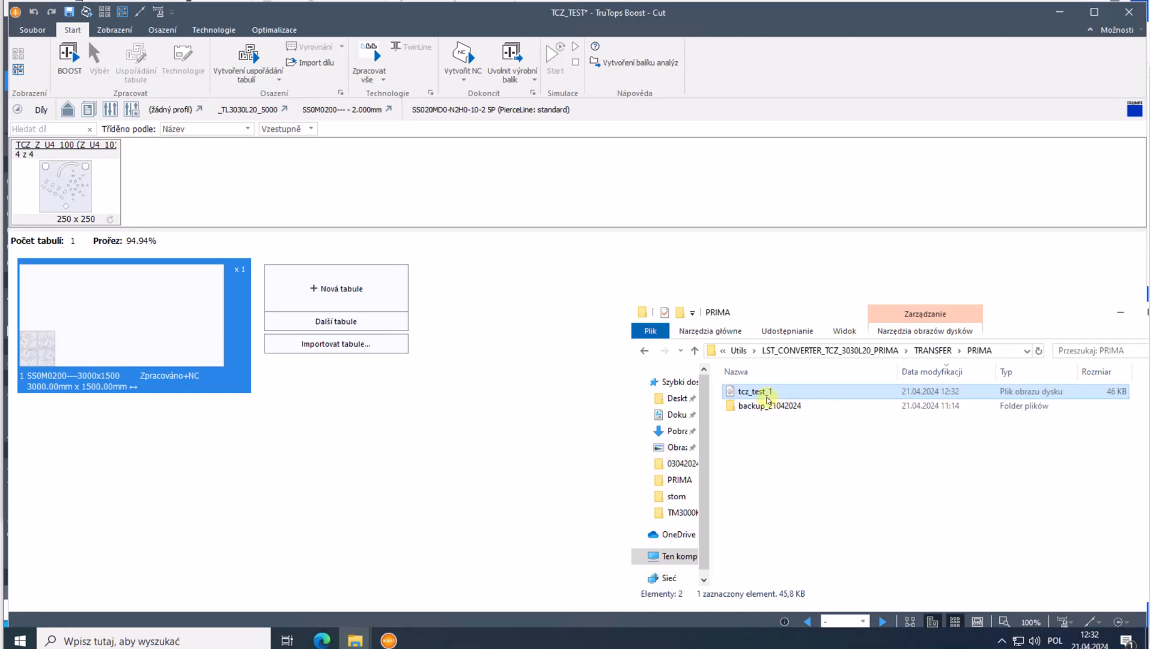
# - Open the converted tcz_test_1 file in Notepad and examine its NC code for the film-burning pass
pyautogui.rightClick(765, 392)
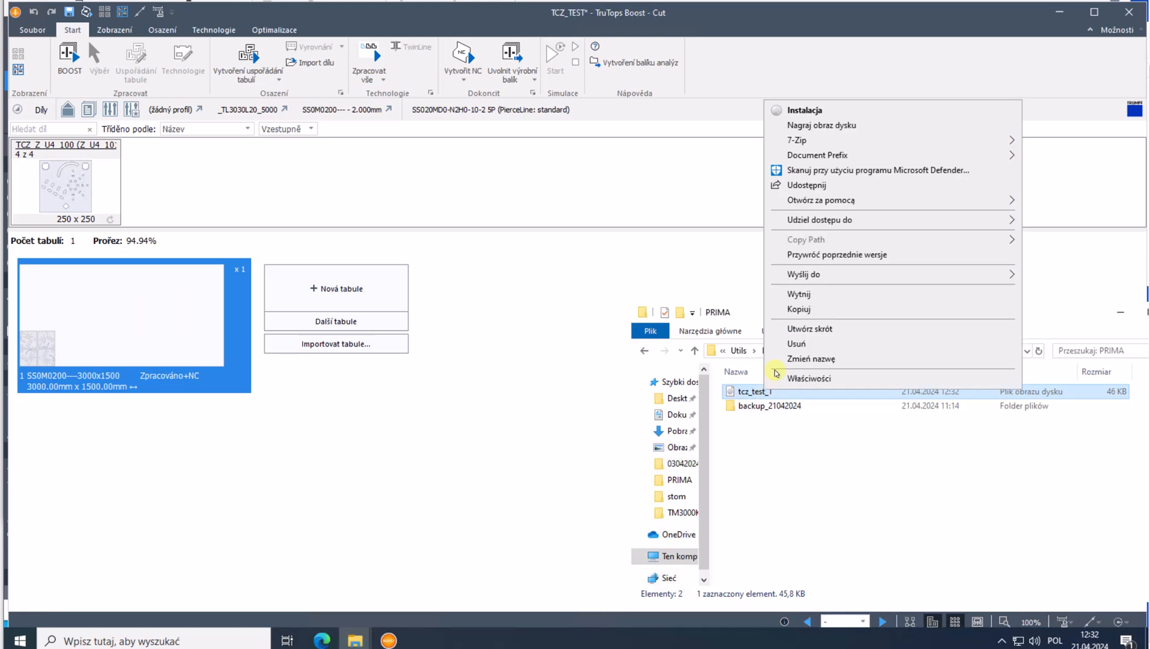
pyautogui.moveTo(831, 201)
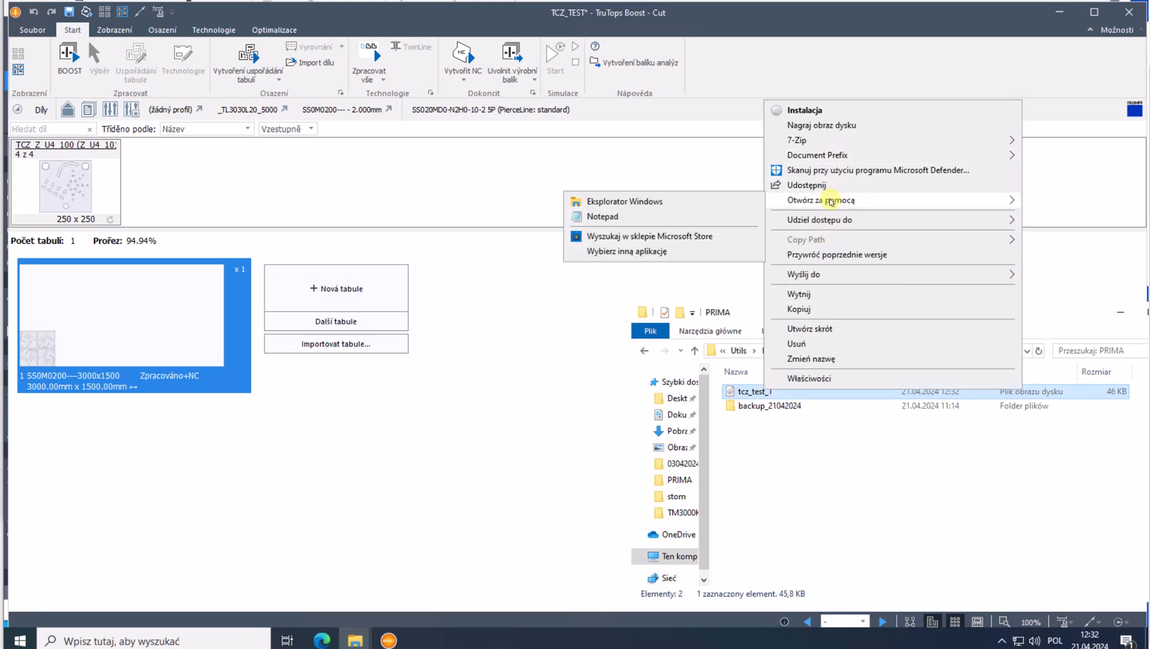
pyautogui.click(696, 218)
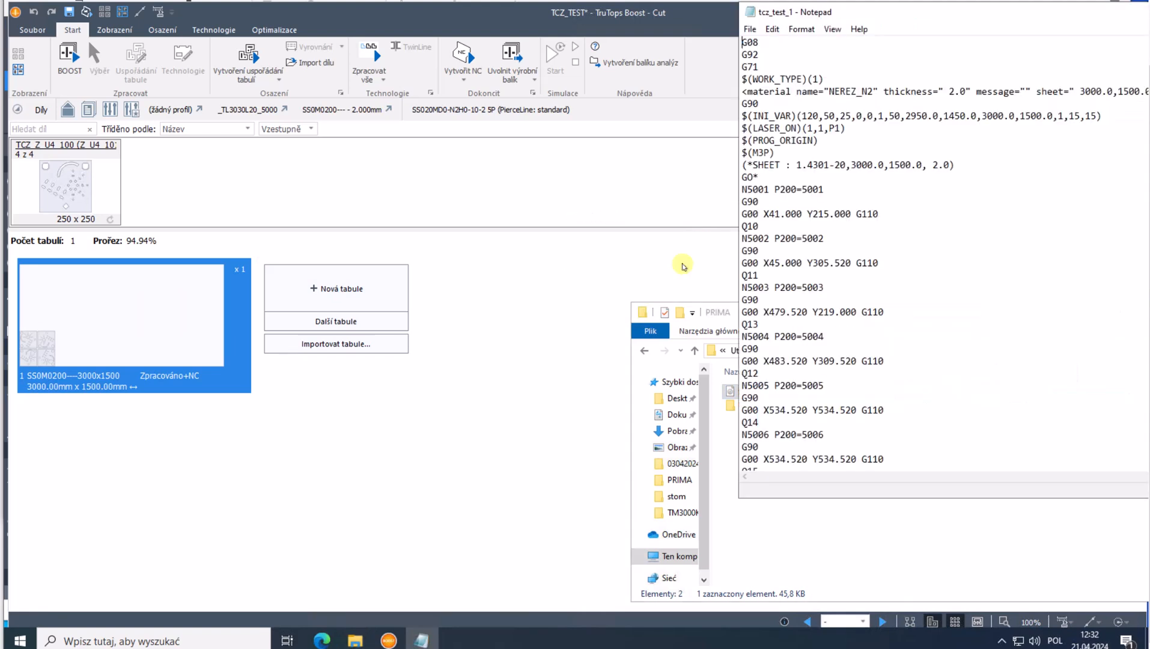
pyautogui.scroll(-11, 842, 380)
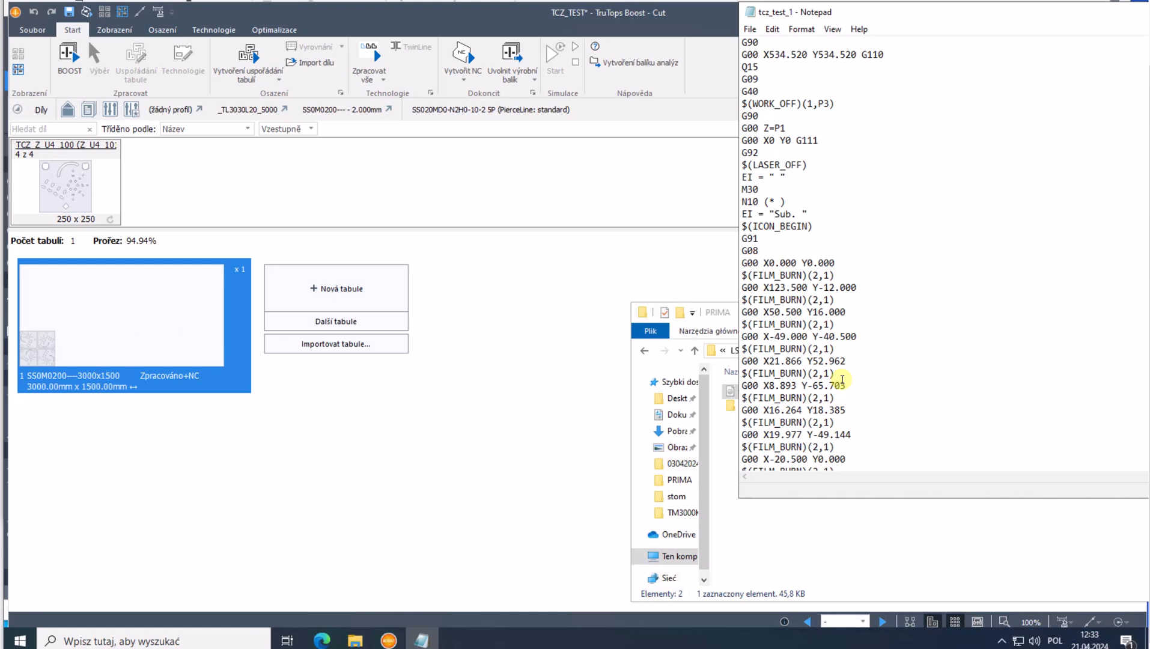
# - Examine the first $(FILM_BURN)(2,1) calls in the tcz_test_1 NC code and close the file
pyautogui.scroll(-2, 842, 380)
pyautogui.moveTo(829, 202); pyautogui.dragTo(741, 201)
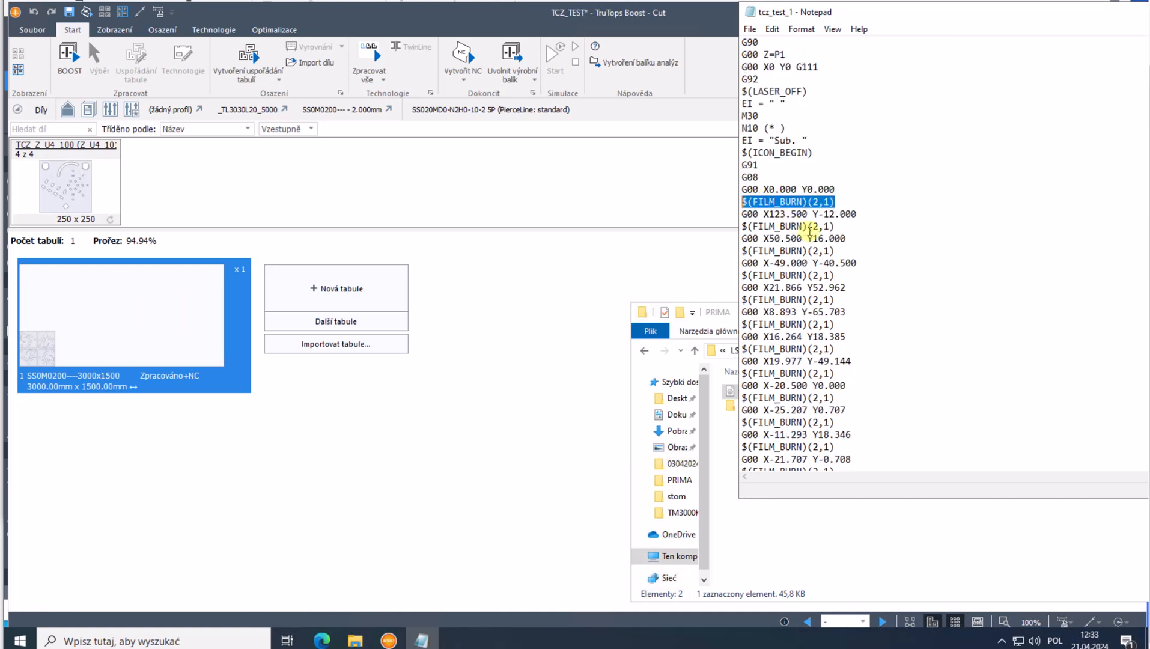
pyautogui.moveTo(836, 226); pyautogui.dragTo(741, 226)
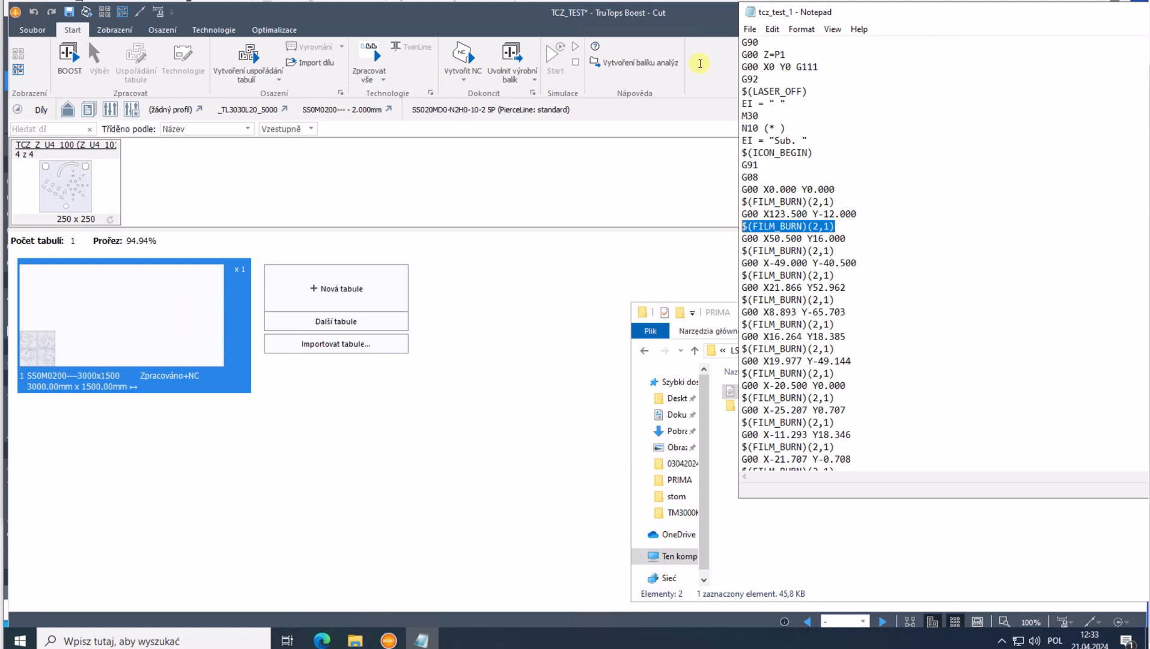
pyautogui.click(750, 28)
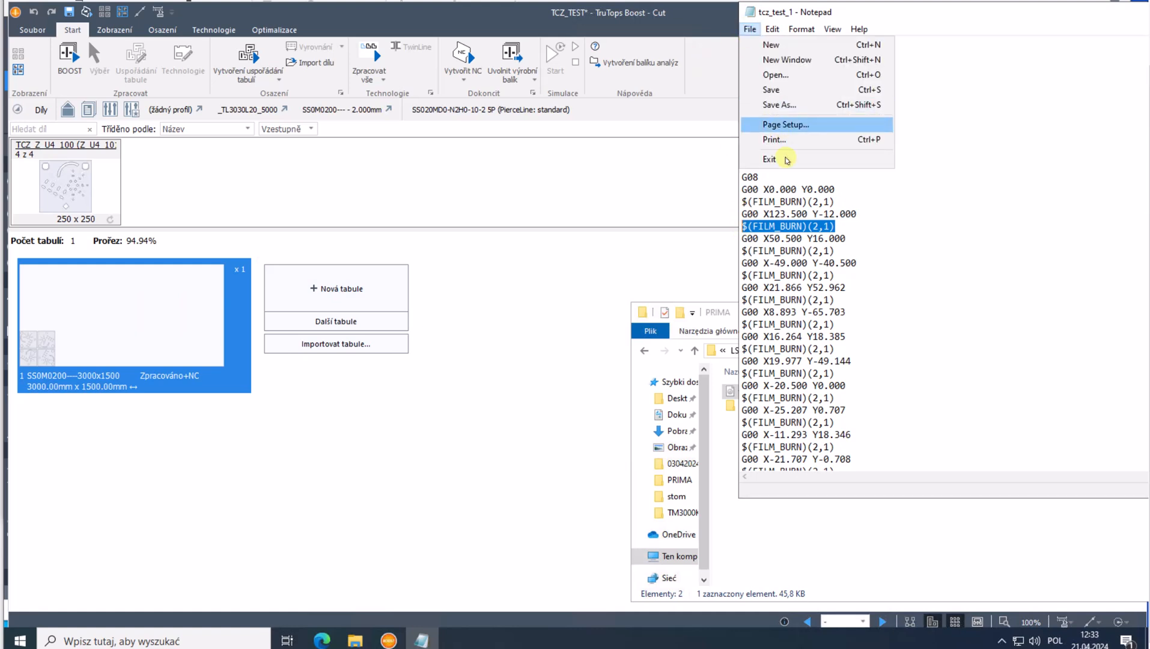
pyautogui.click(786, 160)
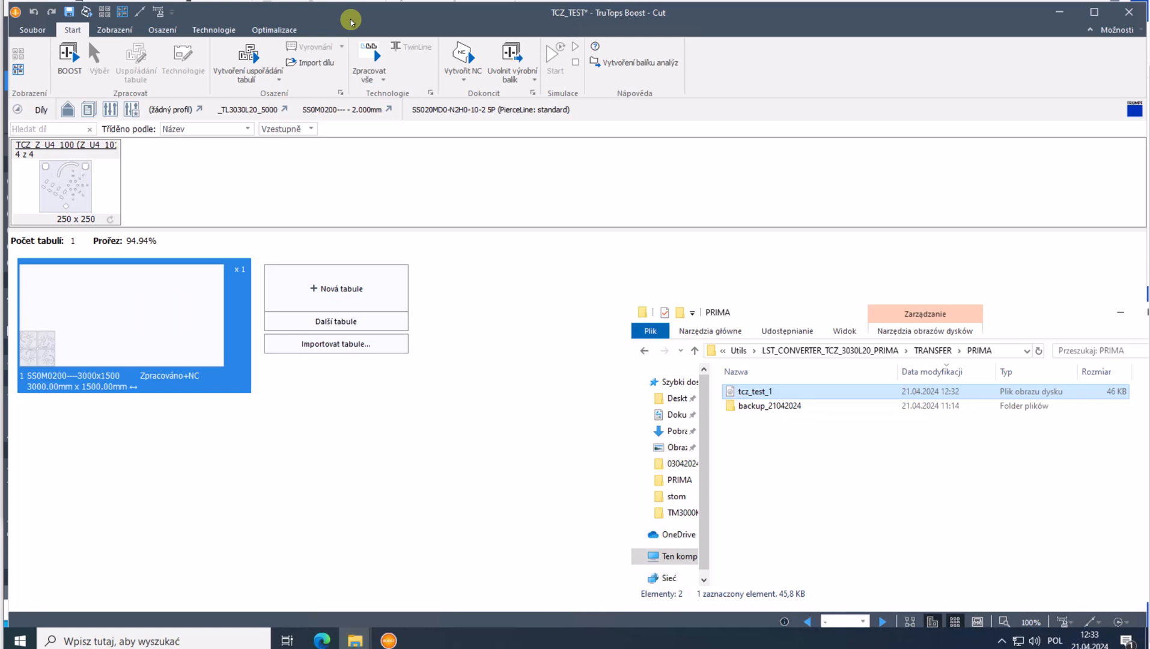
# - Reopen the nested 3000x1500 sheet, turn off the NC post-processing program in its NC parameters and confirm
pyautogui.click(79, 342)
pyautogui.doubleClick(80, 342)
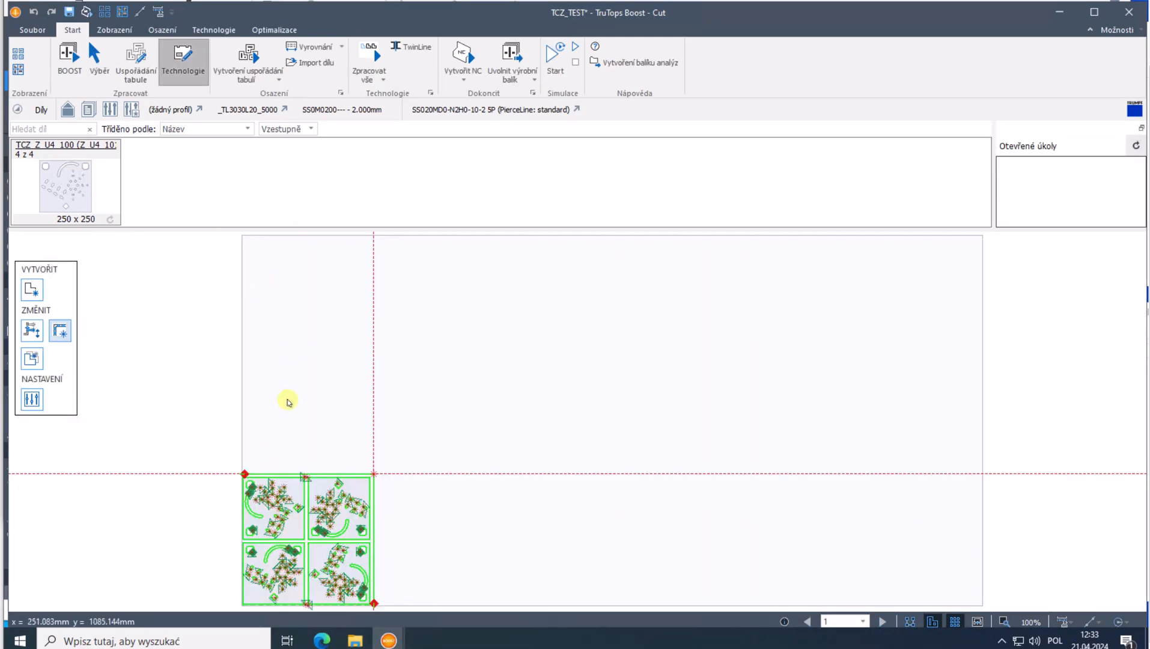
pyautogui.click(463, 75)
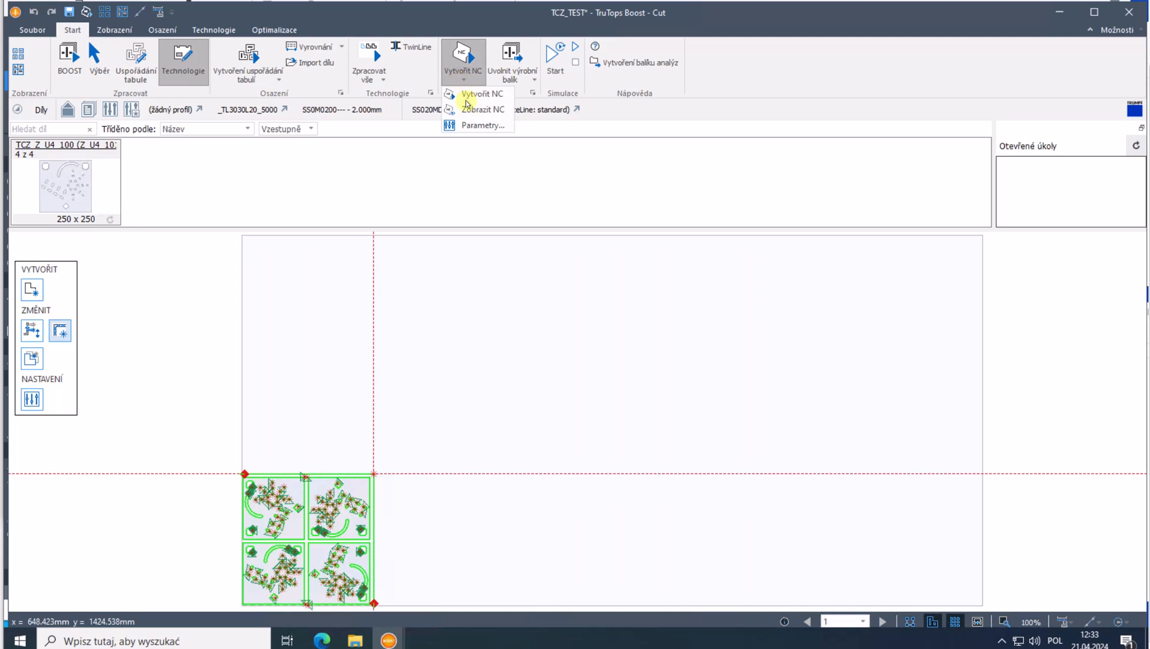
pyautogui.click(472, 125)
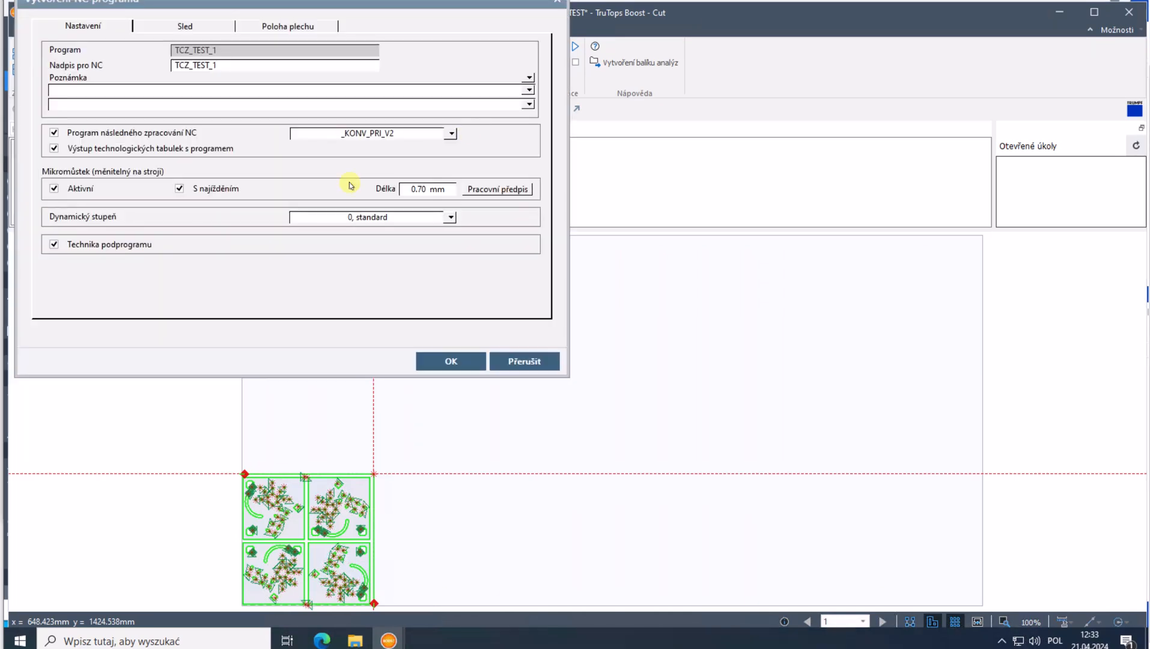
pyautogui.click(90, 134)
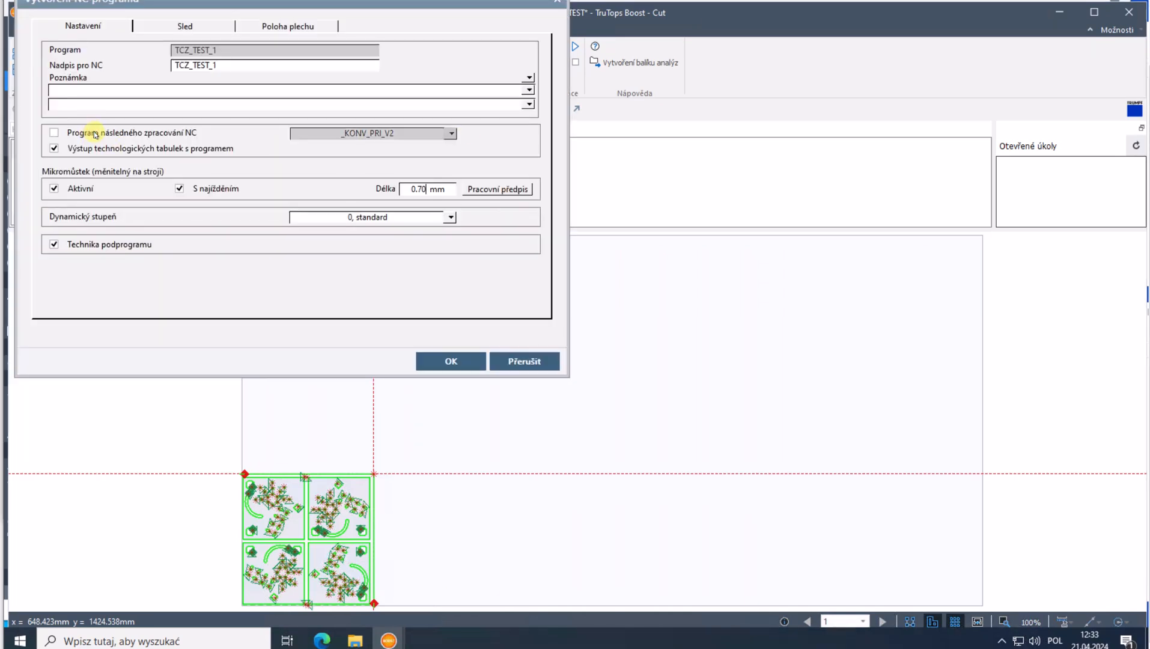
pyautogui.click(469, 361)
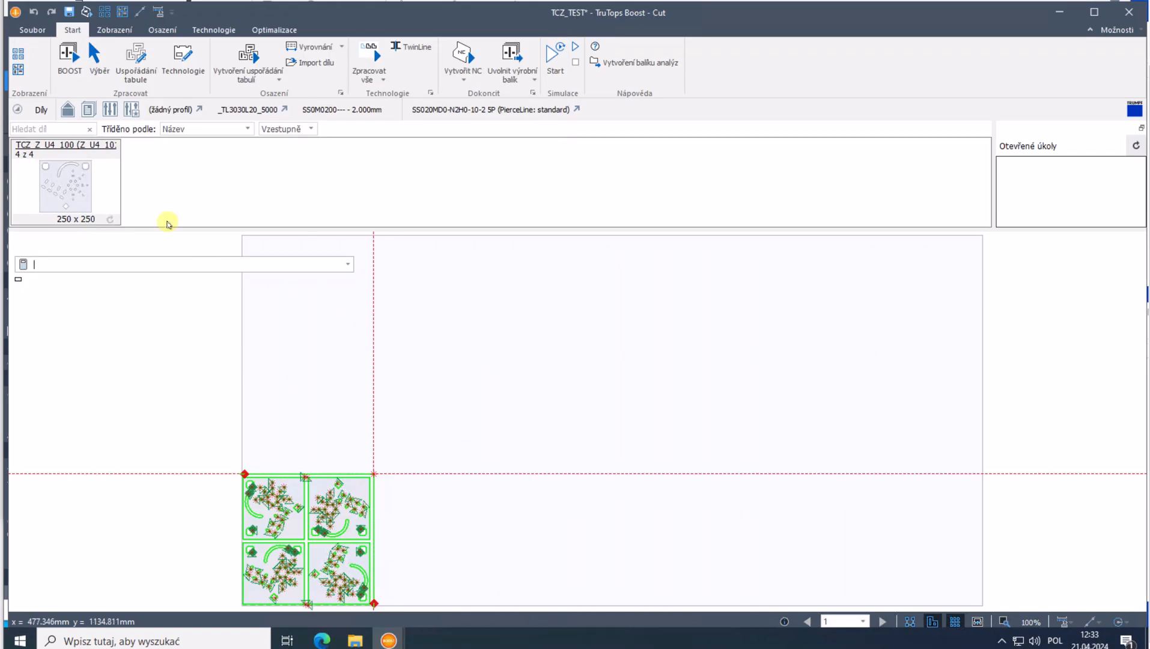
# - Create the NC program from the sheet overview and delete the old tcz_test_1 file from the TRANSFER\PRIMA folder
pyautogui.click(18, 53)
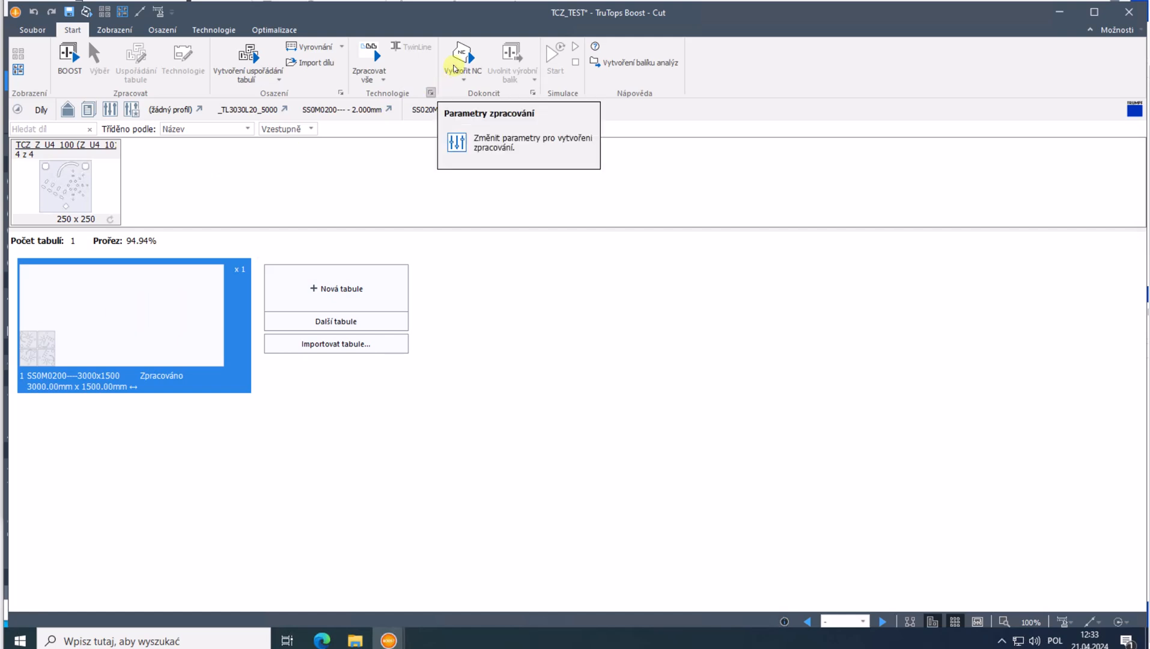
pyautogui.click(462, 59)
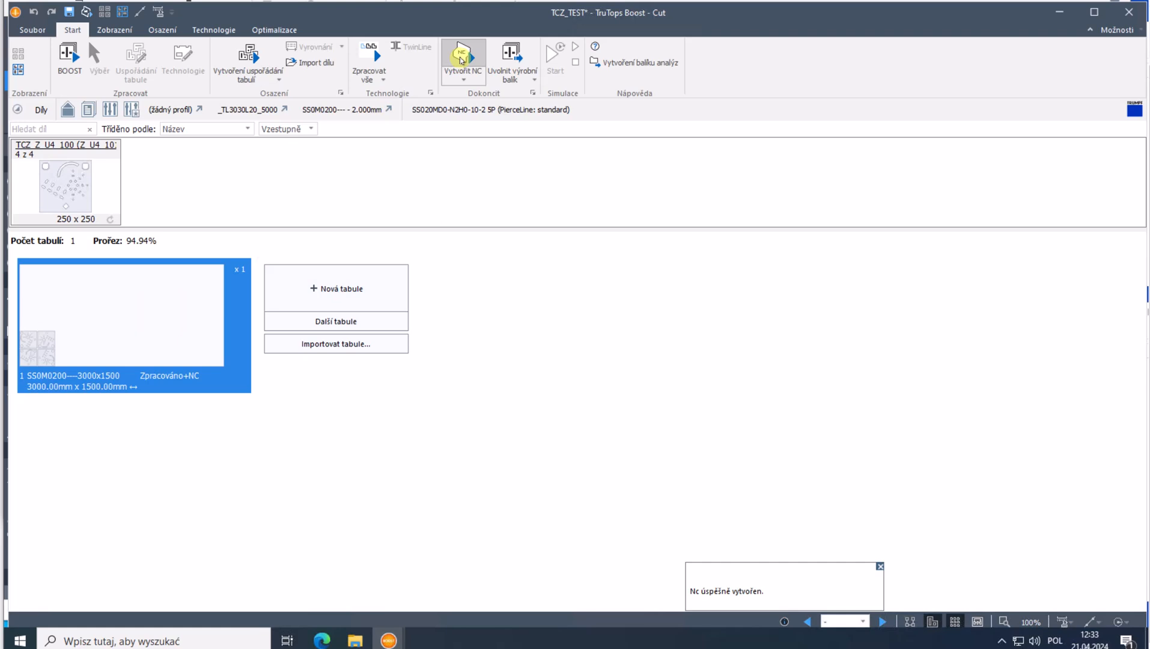
pyautogui.moveTo(355, 641)
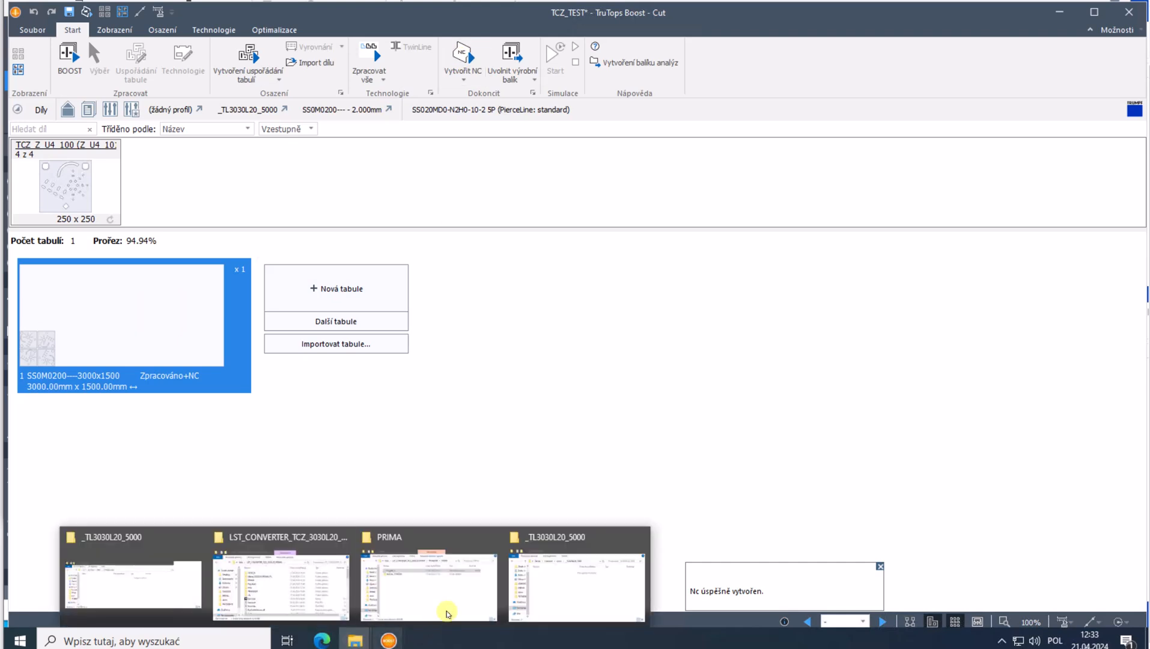
pyautogui.click(445, 618)
pyautogui.click(770, 408)
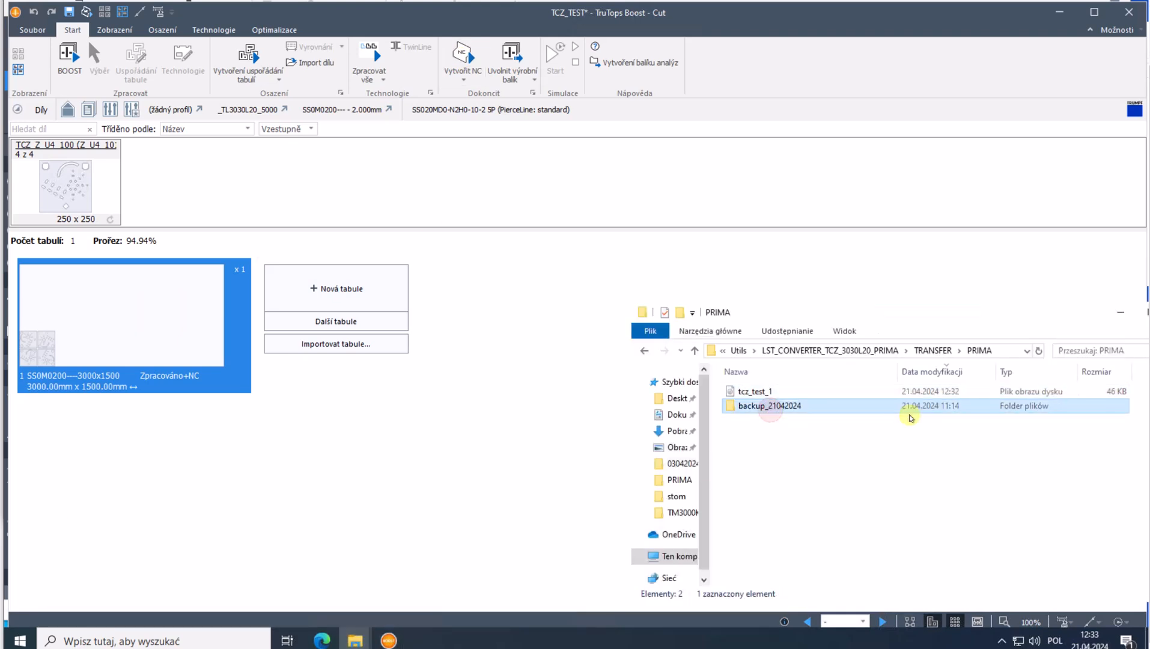
pyautogui.click(760, 392)
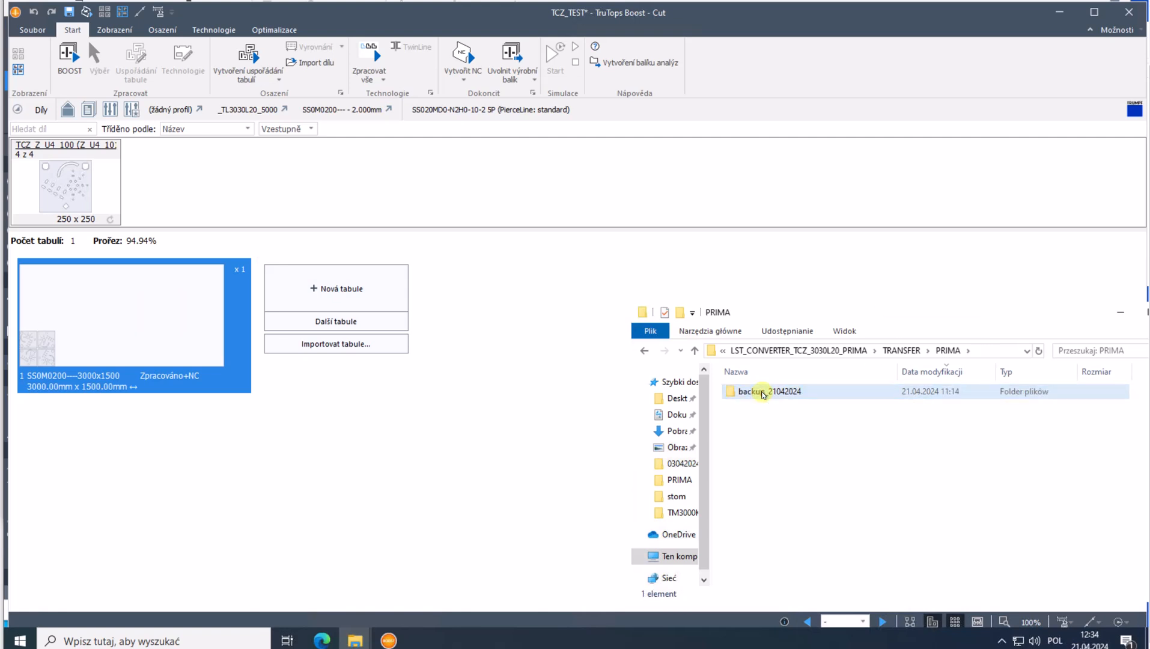
# - Create the NC program for TCZ_TEST again, check the PRIMA folder for output and minimize the Cut window
pyautogui.click(464, 62)
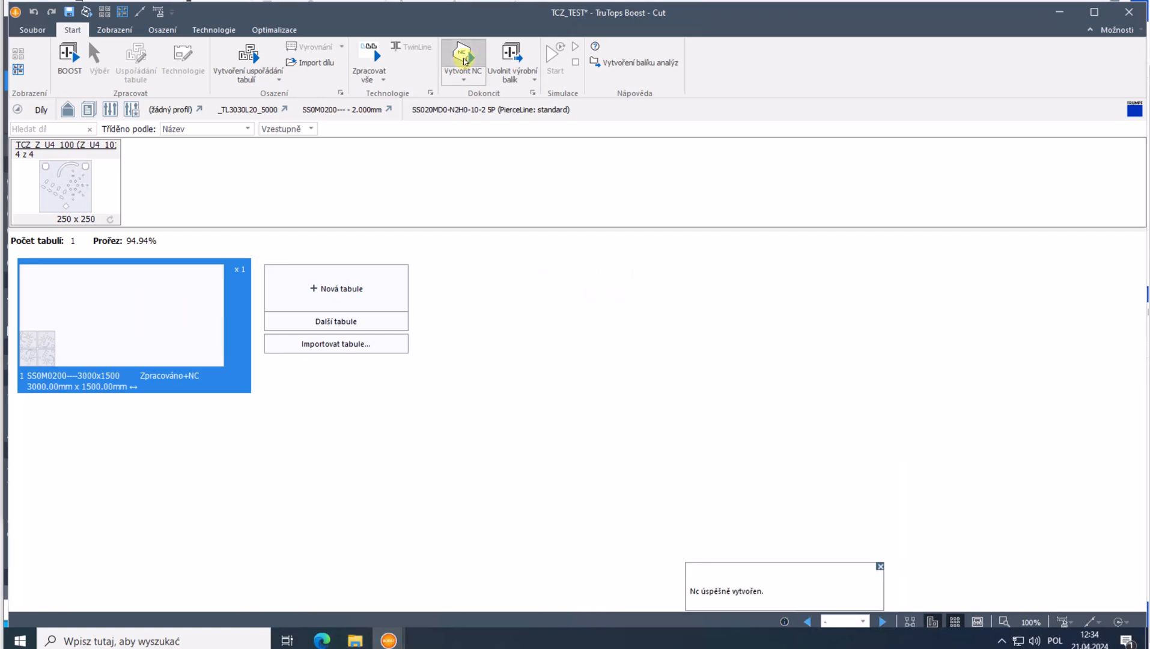
pyautogui.click(356, 641)
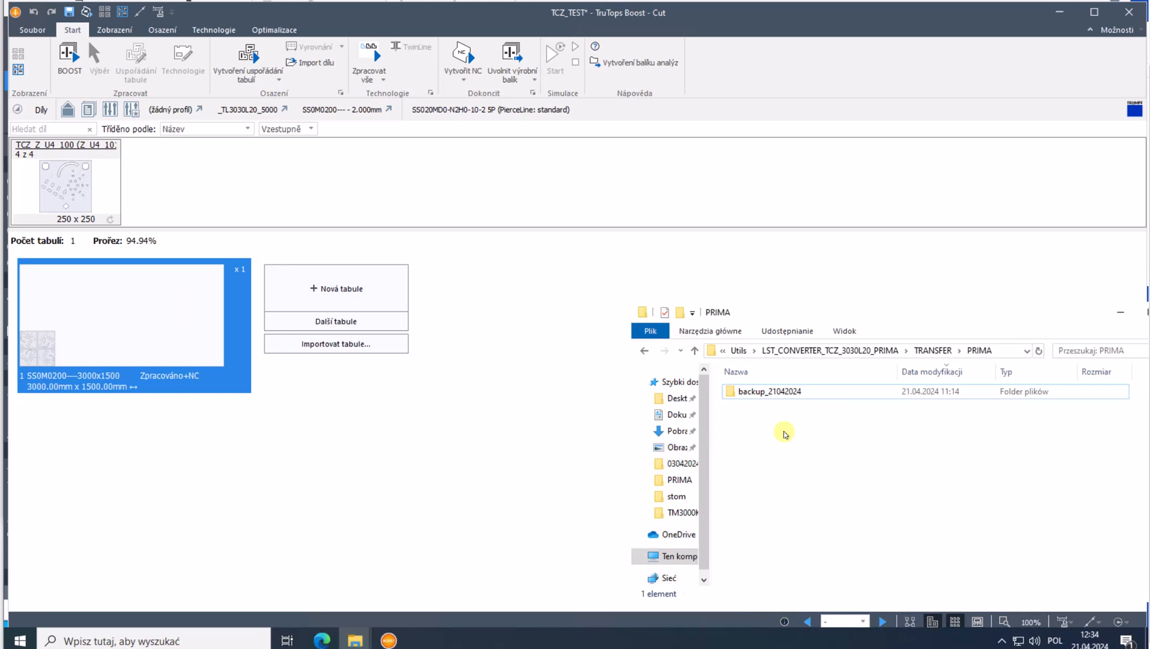
pyautogui.click(1057, 14)
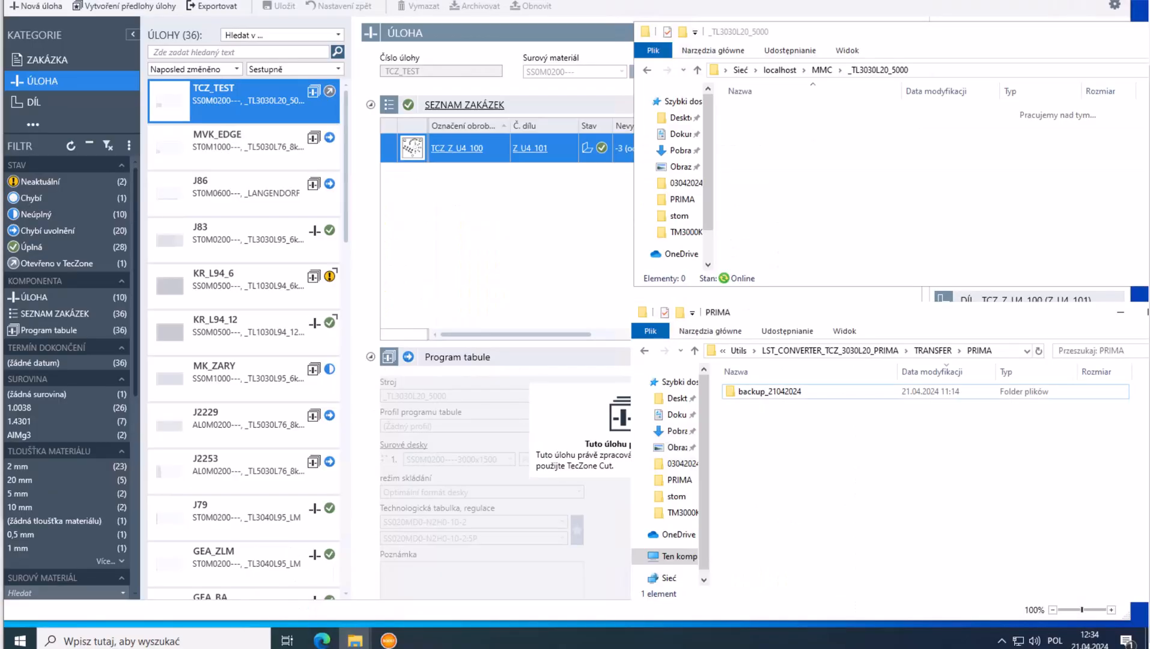
# - Start the lst_konverter application from the LST_CONVERTER_TCZ_3030L20_PRIMA folder
pyautogui.click(347, 641)
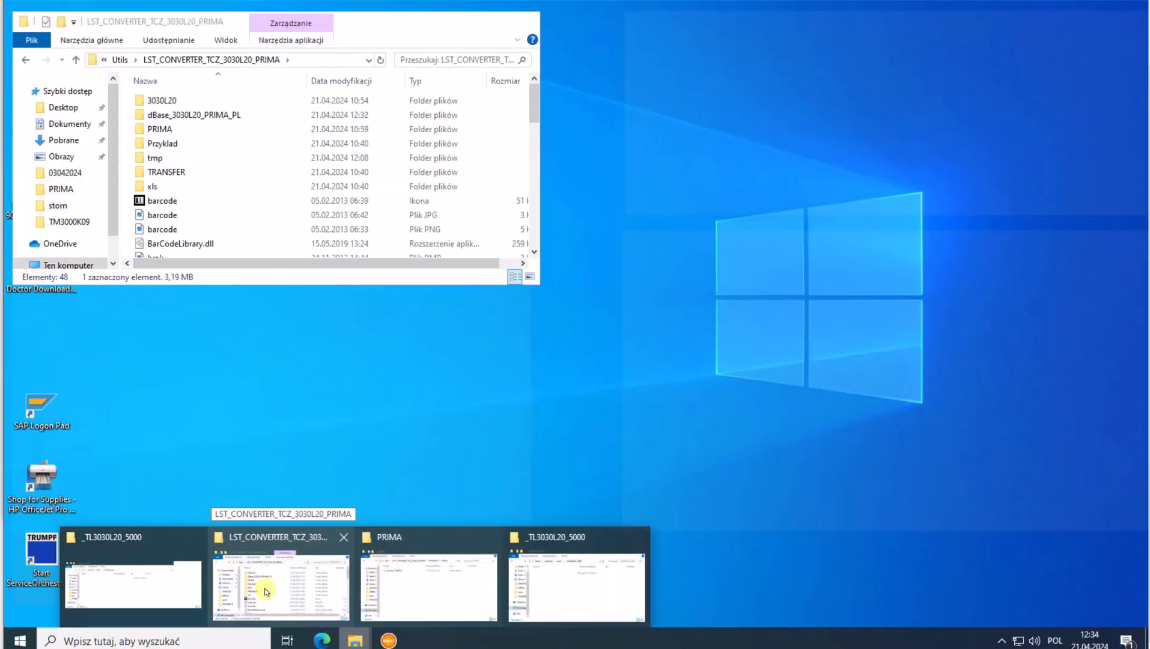
pyautogui.click(266, 591)
pyautogui.click(185, 218)
pyautogui.write('lst')
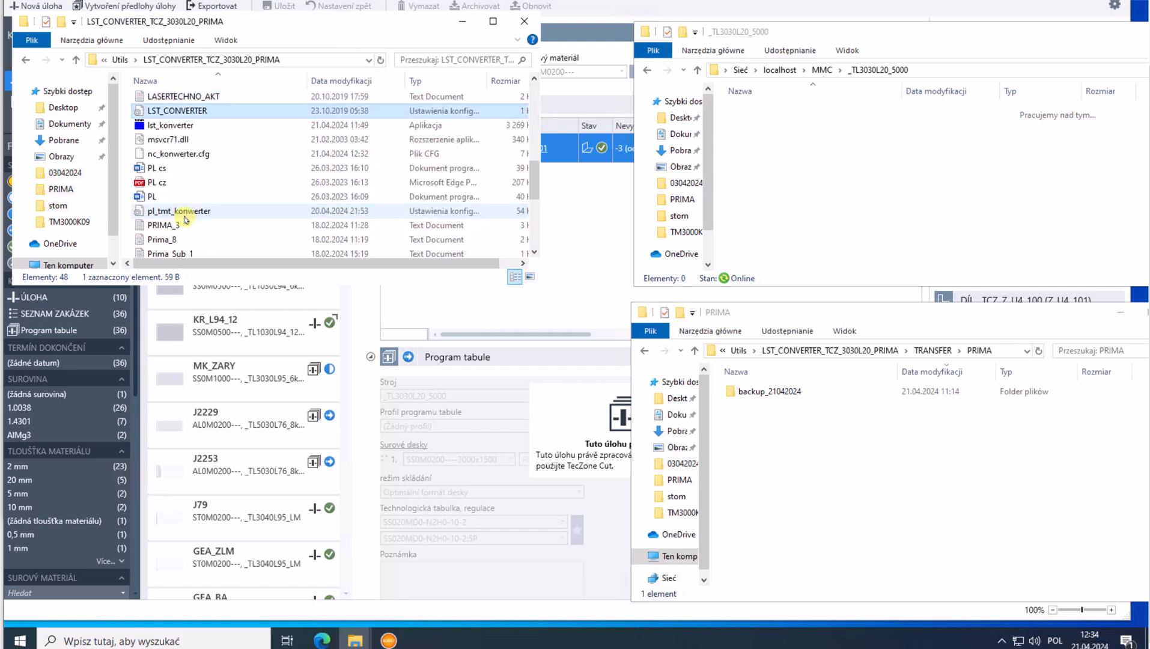
pyautogui.doubleClick(174, 127)
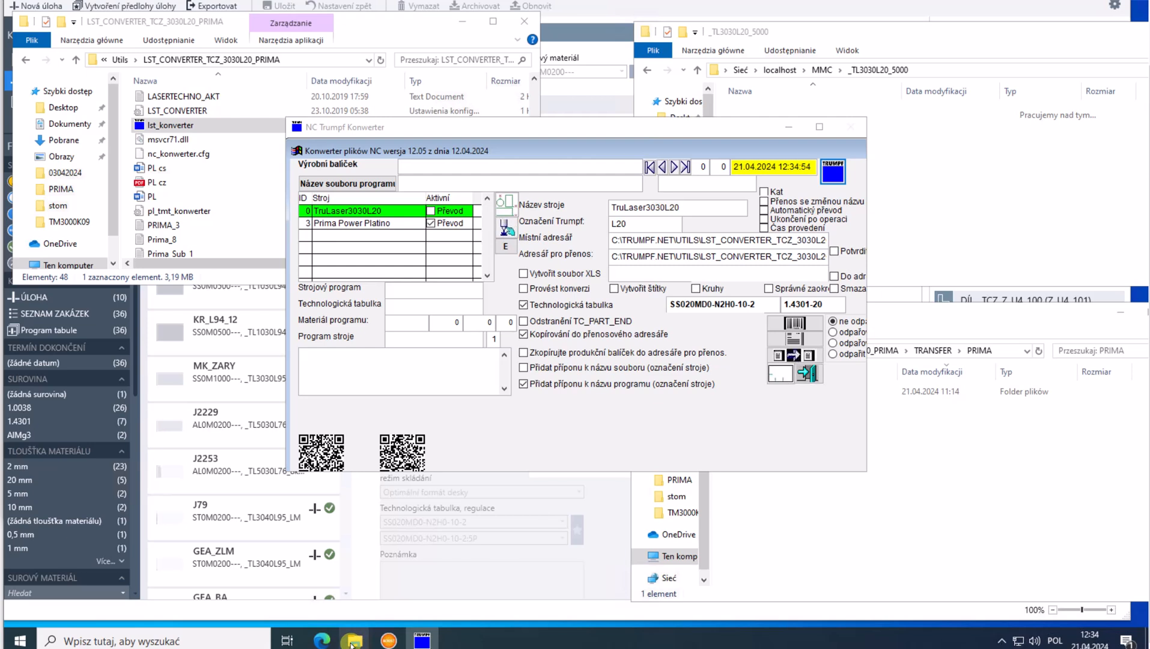
# - Bring up the local mmc\_TL3030L20_5000 folder, place its window clear of the converter and copy its full path
pyautogui.moveTo(358, 638)
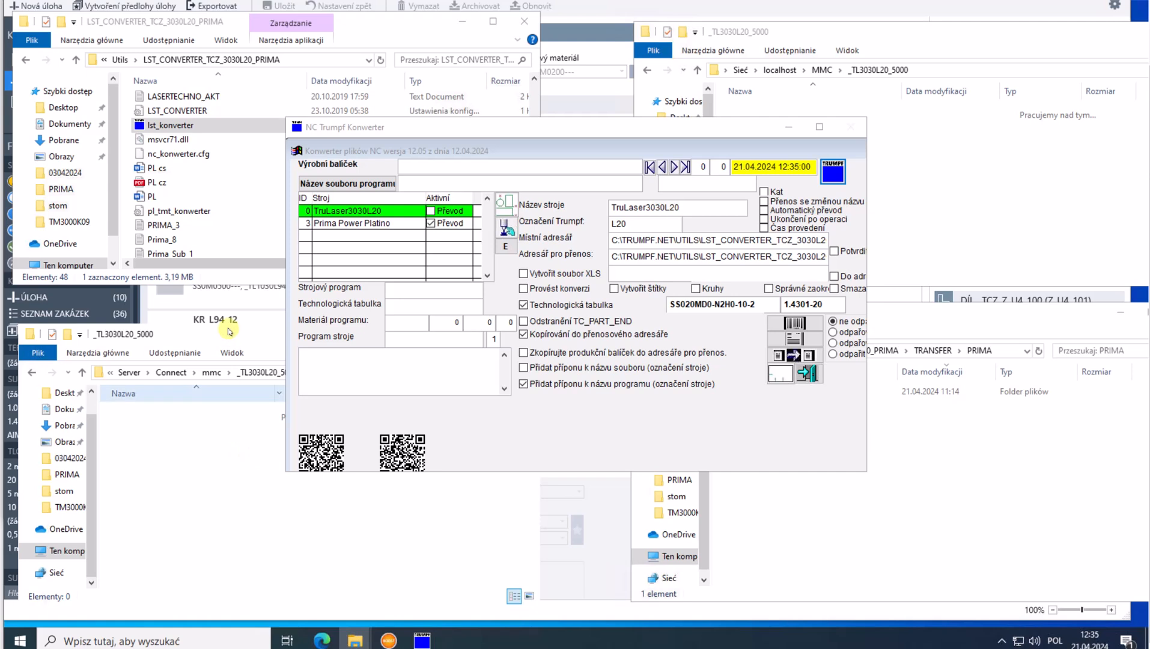
pyautogui.moveTo(218, 337); pyautogui.dragTo(199, 491)
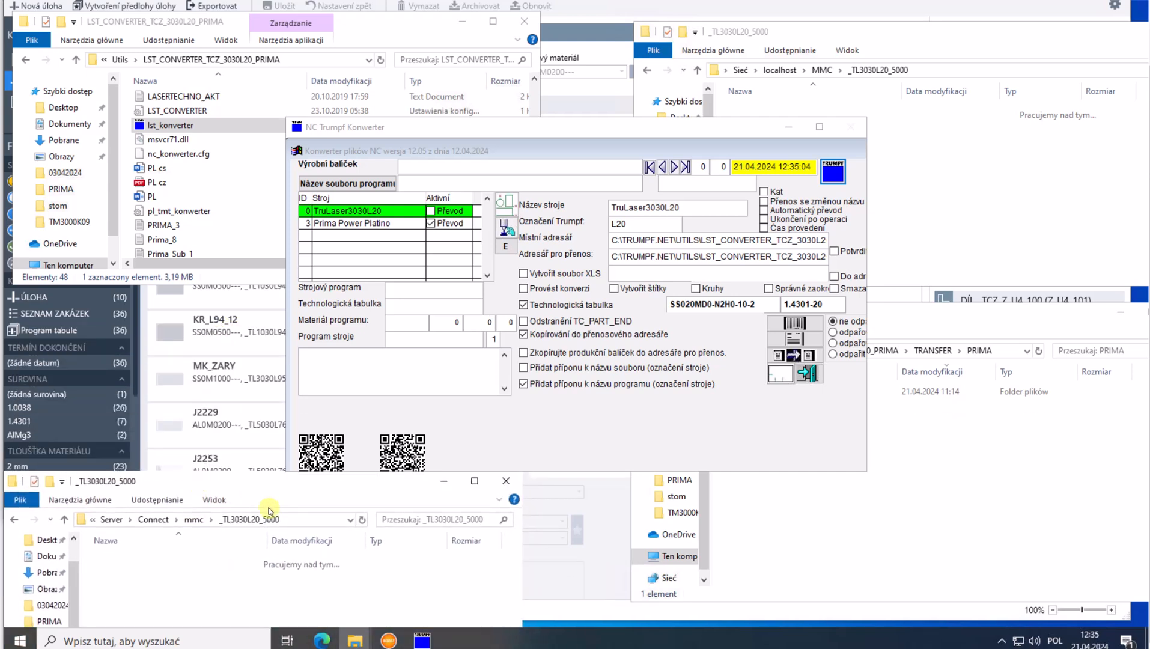
pyautogui.click(298, 519)
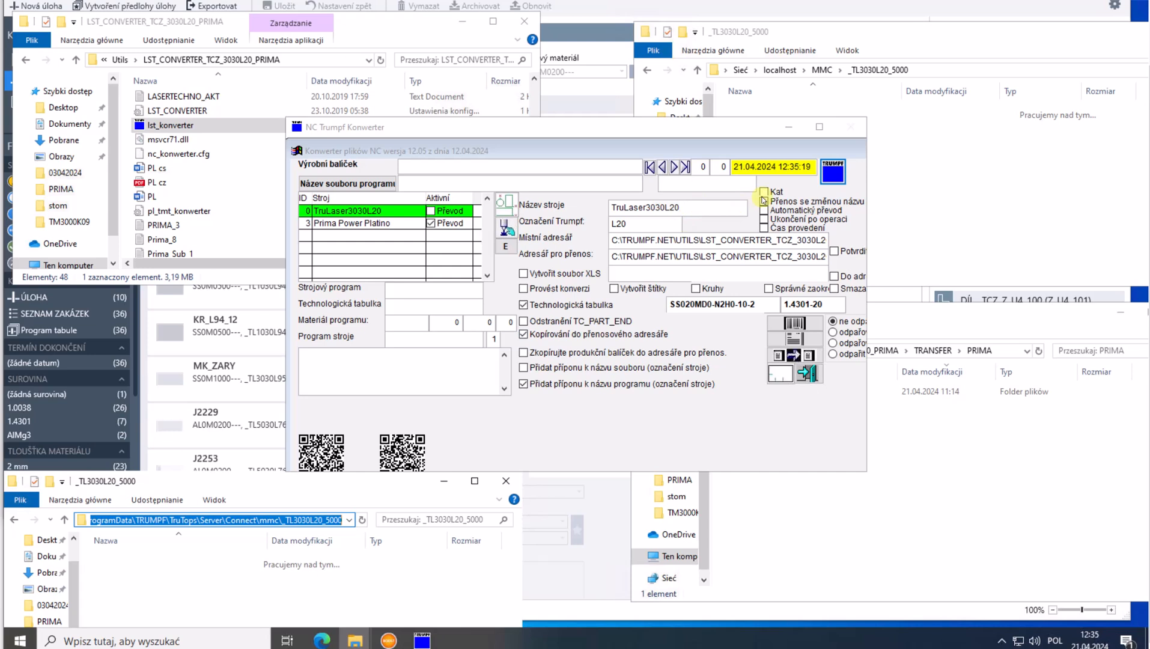
# - Open the converter's program configuration by entering the access password and show the automatic conversion (Automatika) settings
pyautogui.click(833, 174)
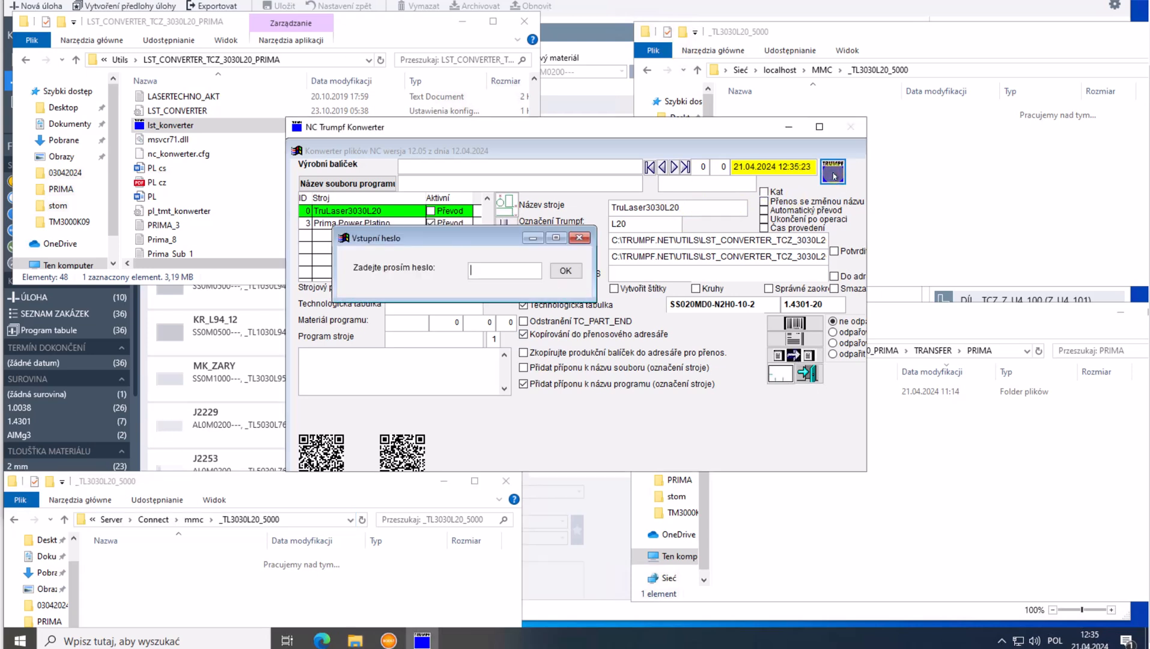
pyautogui.write('****')
pyautogui.click(565, 270)
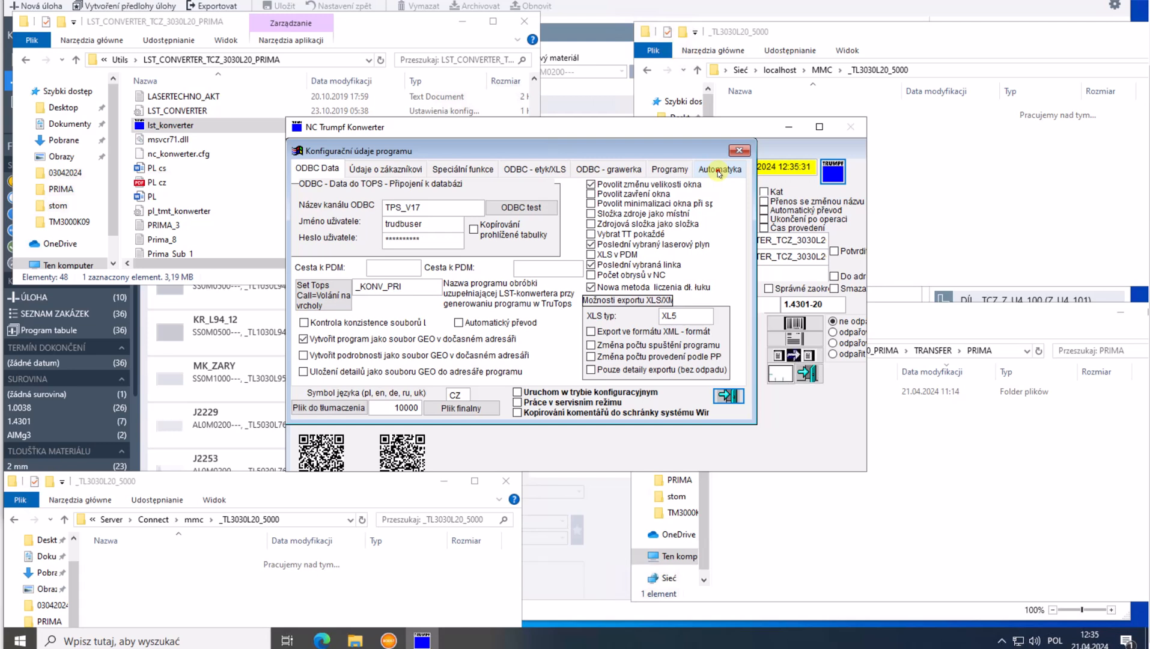
pyautogui.click(719, 170)
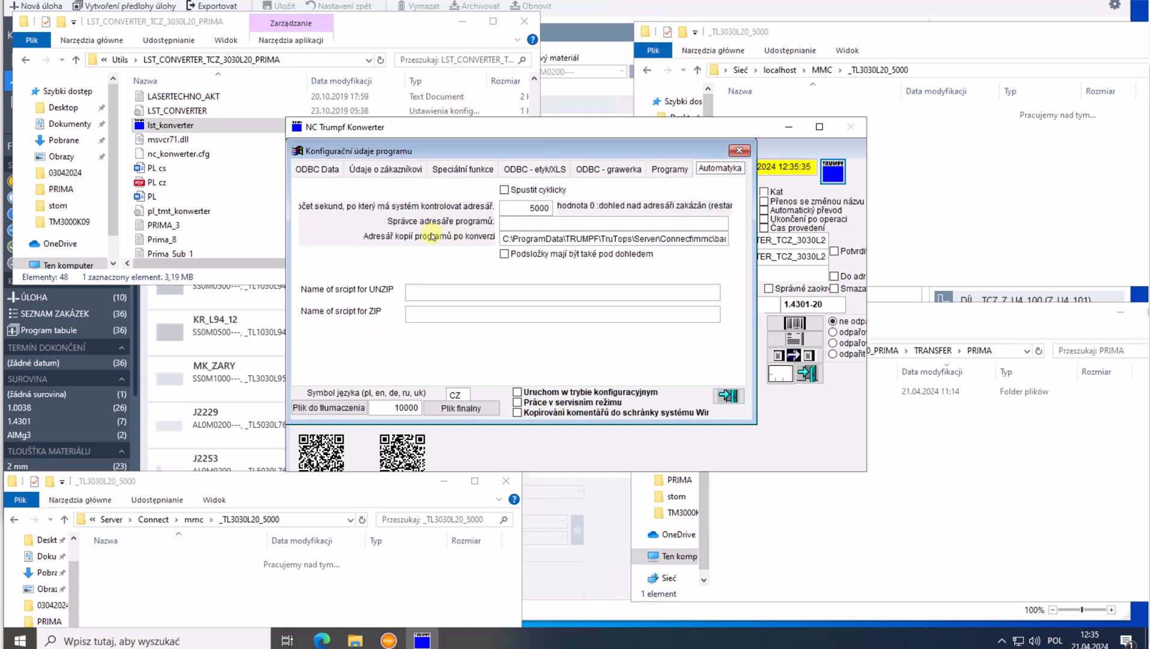
# - Set the monitored program directory to C:\ProgramData\TRUMPF\TruTops\Server\Connect\mmc\_TL3030L20_5000 and check the end of the backup directory path
pyautogui.click(503, 223)
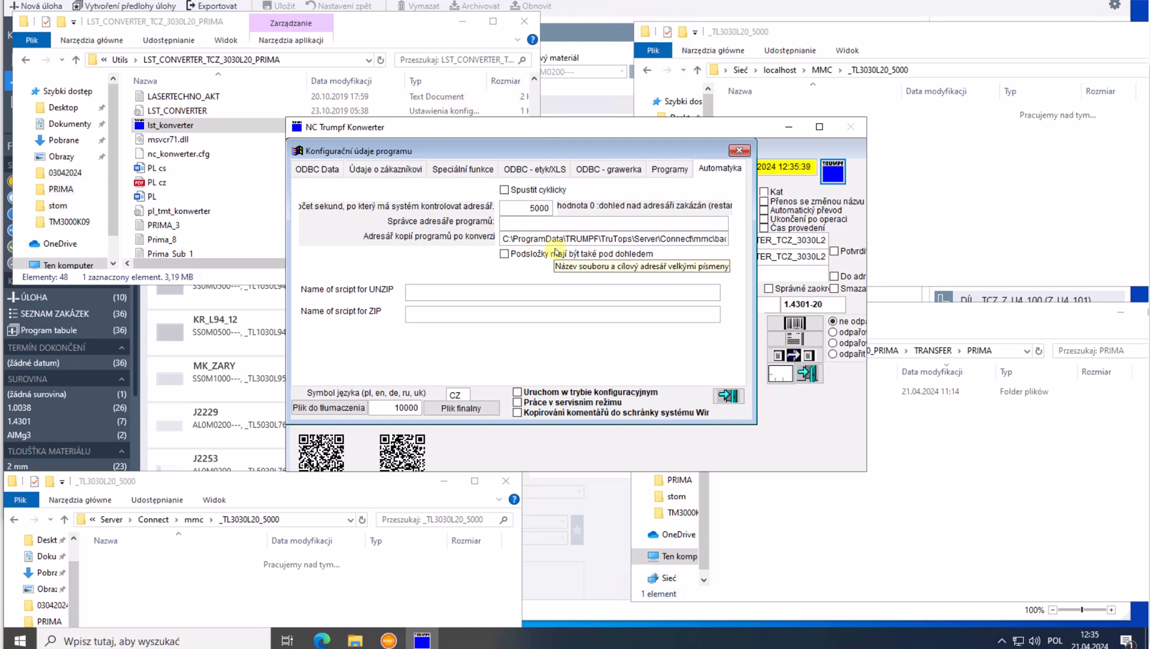
pyautogui.hotkey('ctrl', 'v')
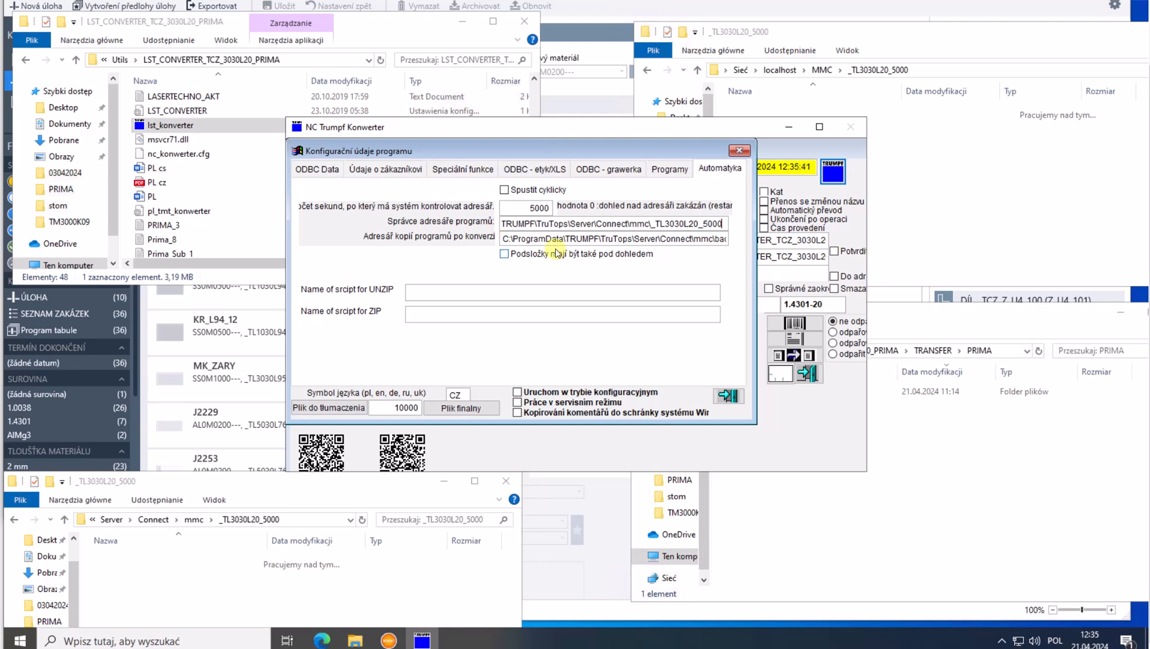
pyautogui.press('Tab')
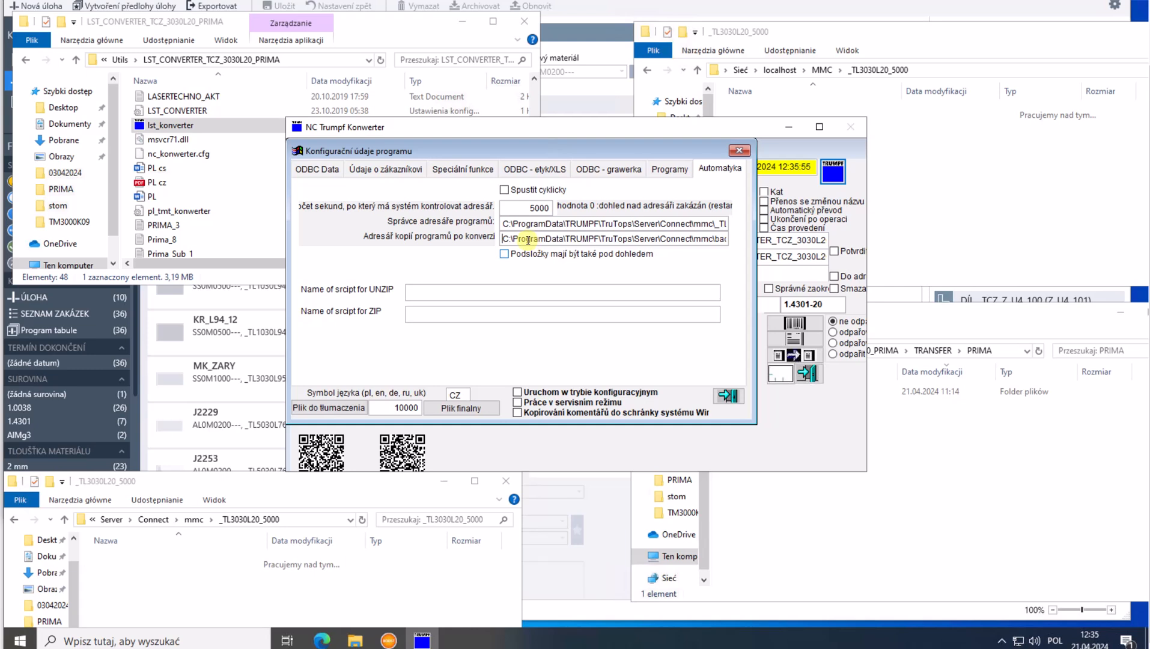
pyautogui.click(581, 238)
pyautogui.press('End')
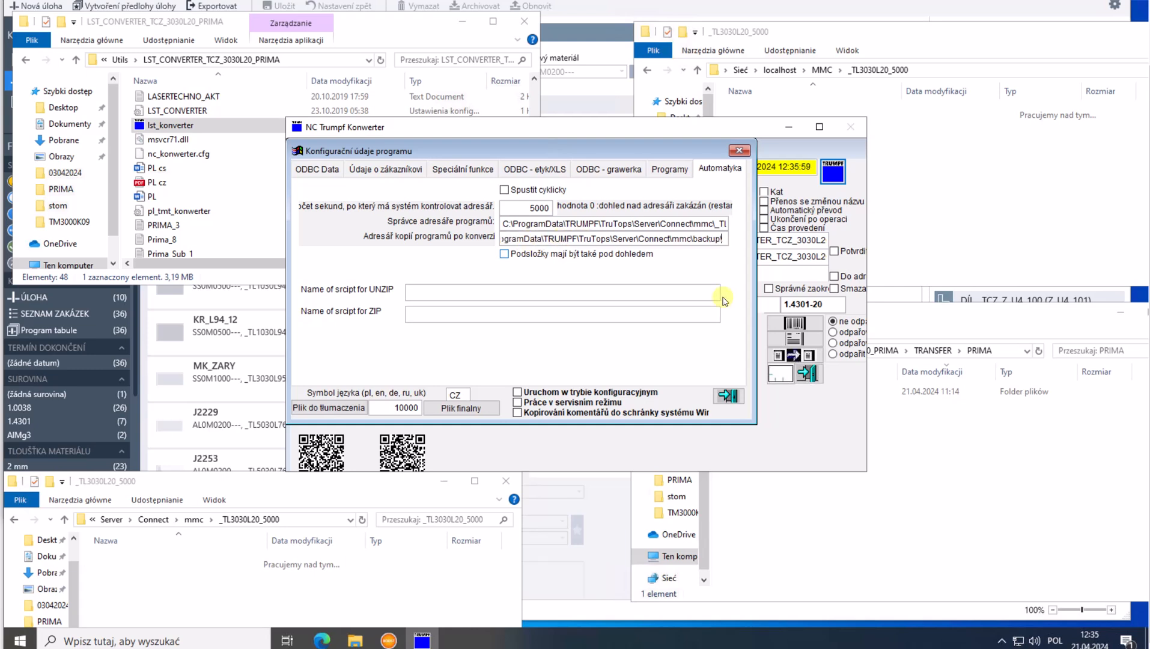
# - Check the backup and _TL3030L20_5000 folders under mmc and delete the tcz_test LST file from backup
pyautogui.click(194, 520)
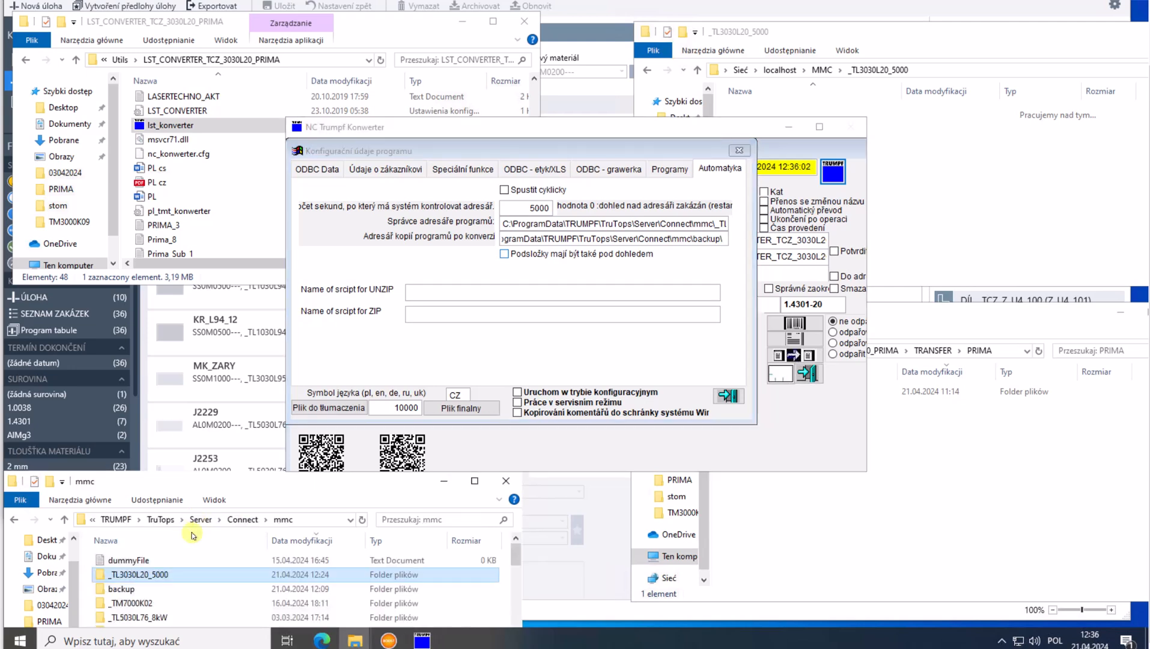
pyautogui.click(148, 591)
pyautogui.doubleClick(148, 592)
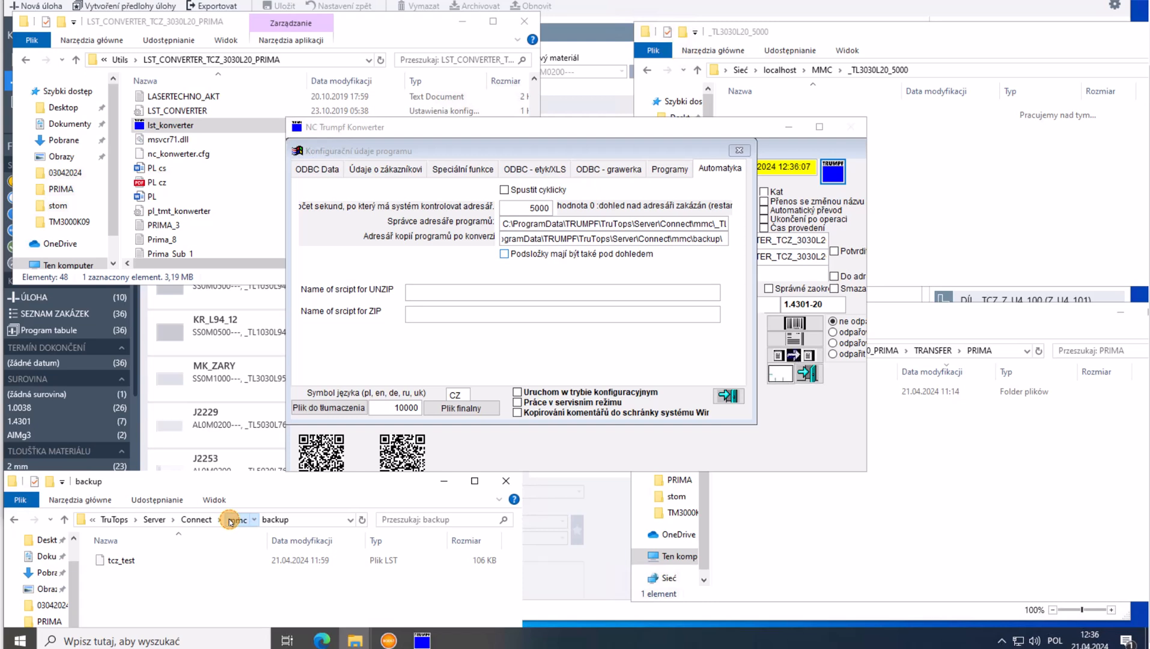
pyautogui.click(233, 520)
pyautogui.click(157, 573)
pyautogui.doubleClick(158, 573)
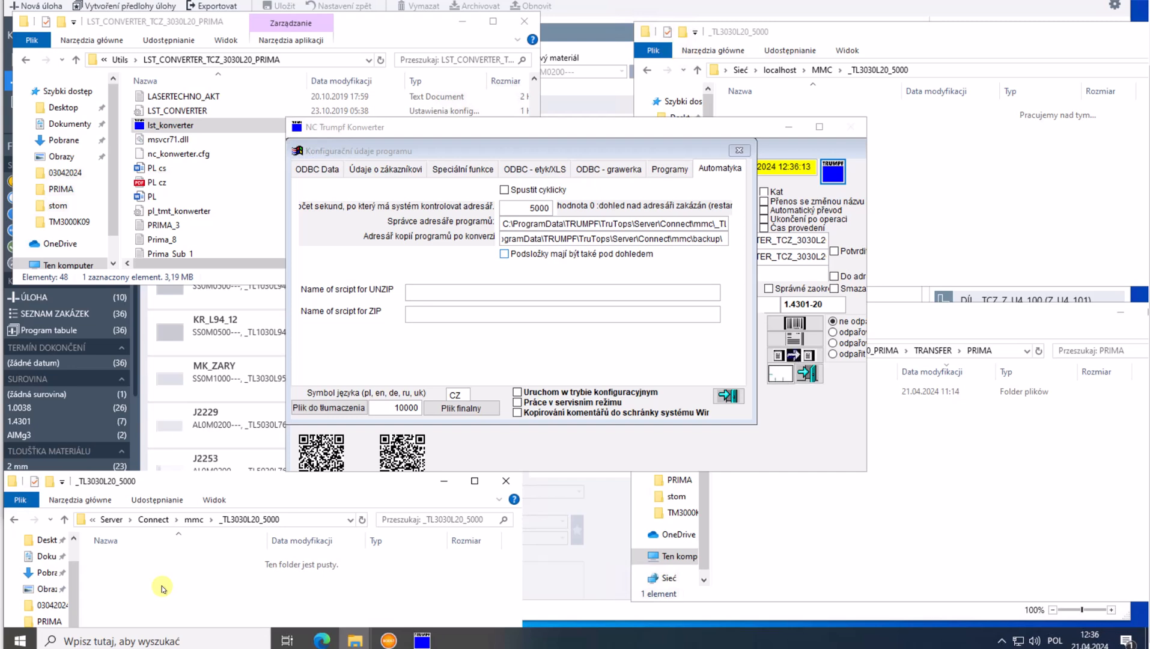
pyautogui.click(194, 519)
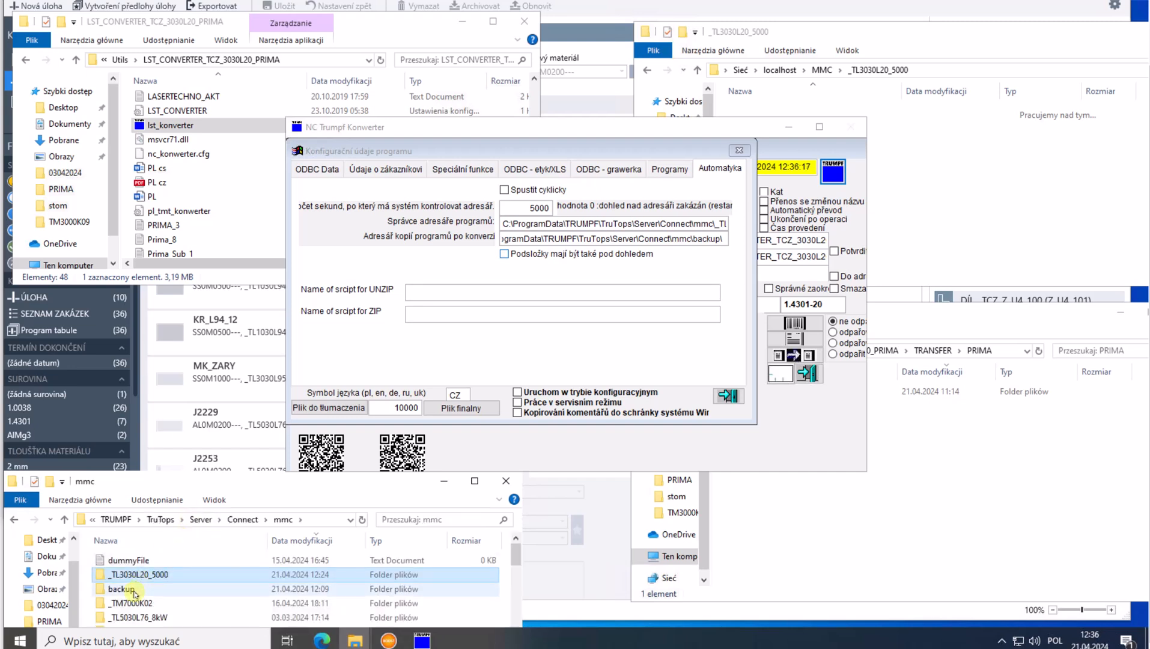
pyautogui.doubleClick(122, 589)
pyautogui.click(134, 562)
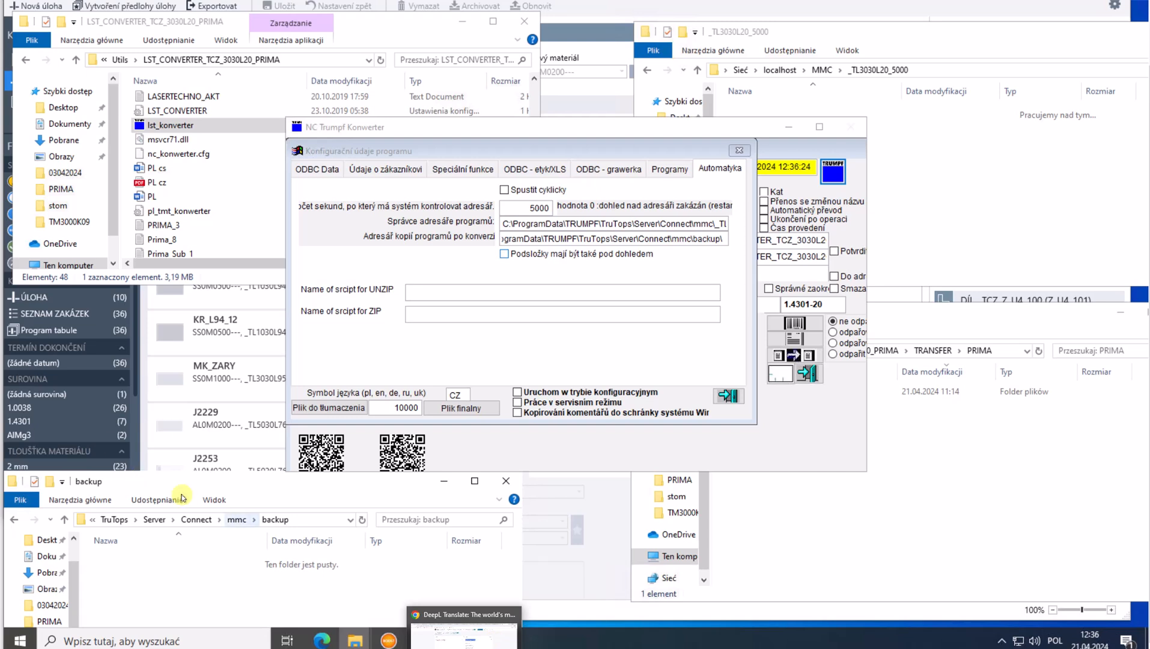
# - Show the local mmc\_TL3030L20_5000 folder, enable cyclic running (Spustit cyklicky) in the converter's Automatika settings and leave the configuration
pyautogui.click(236, 520)
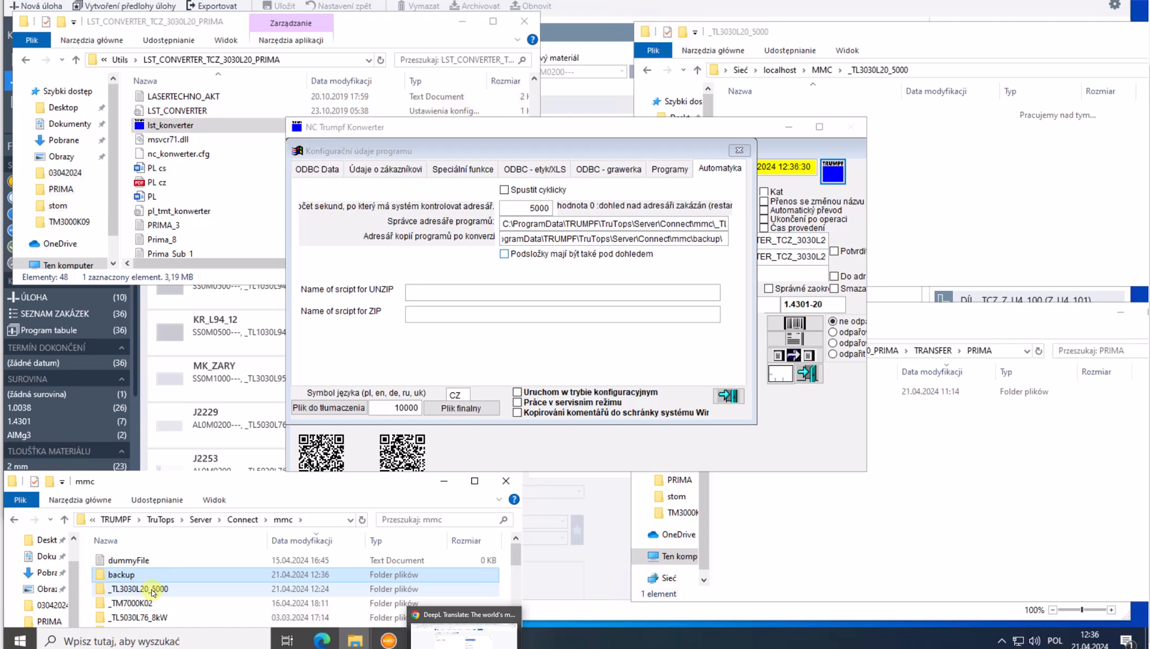
pyautogui.doubleClick(144, 588)
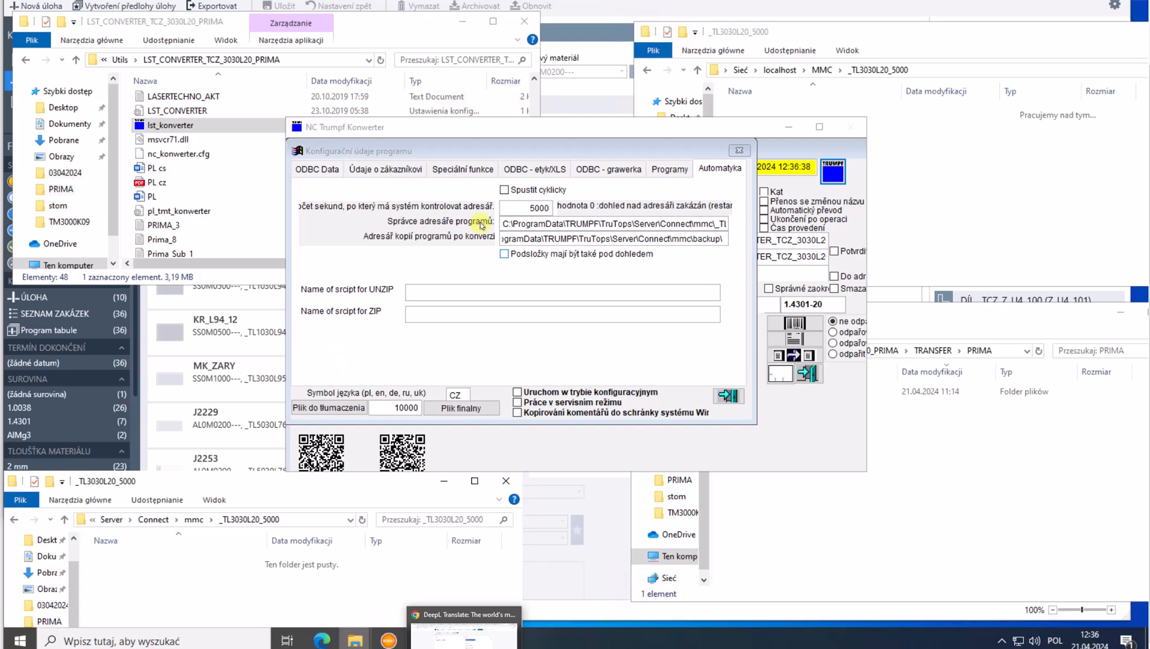
pyautogui.click(504, 190)
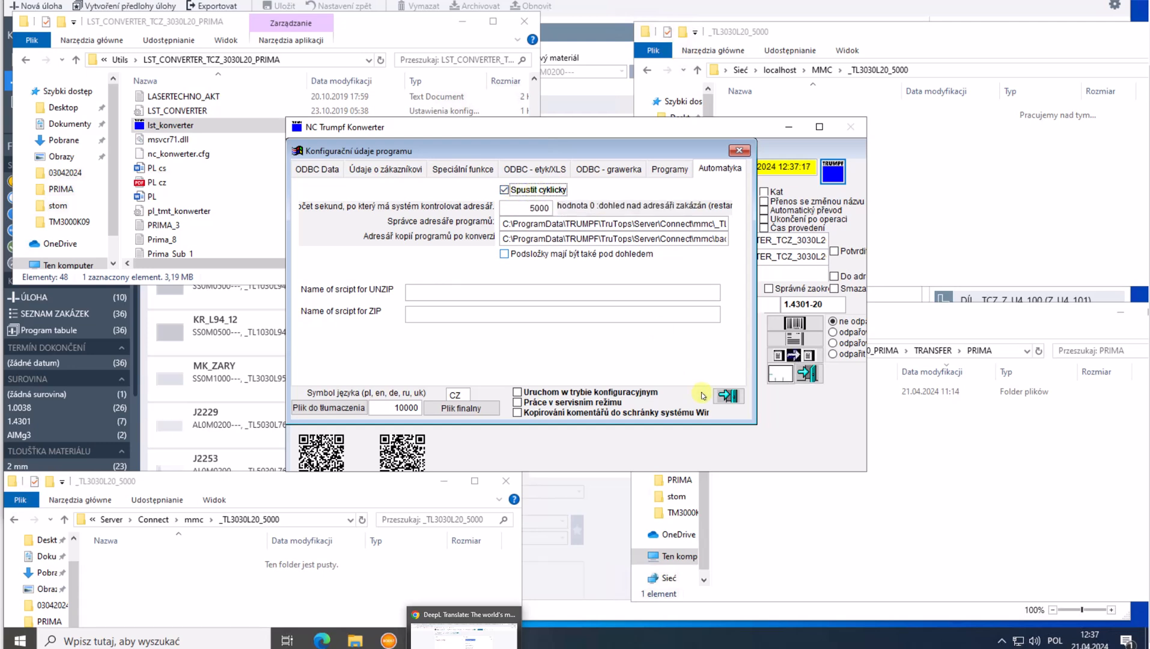
pyautogui.click(727, 395)
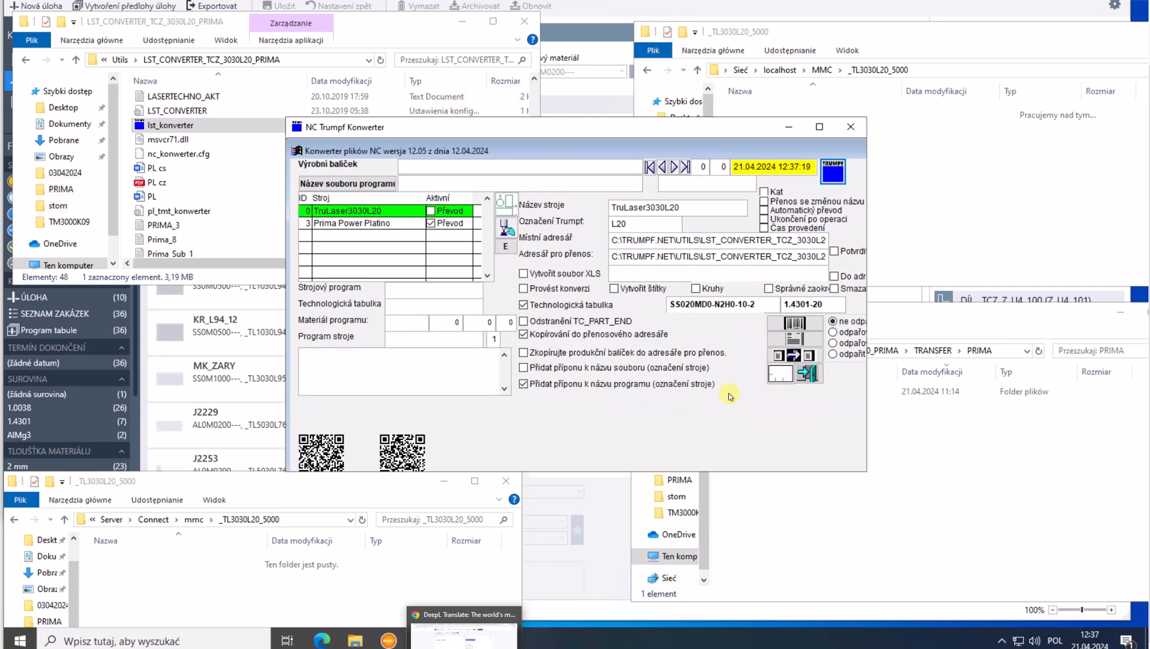
# - Exit the NC Trumpf Konverter, relaunch it from lst_konverter in LST_CONVERTER_TCZ_3030L20_PRIMA and get its window out of the way
pyautogui.click(811, 374)
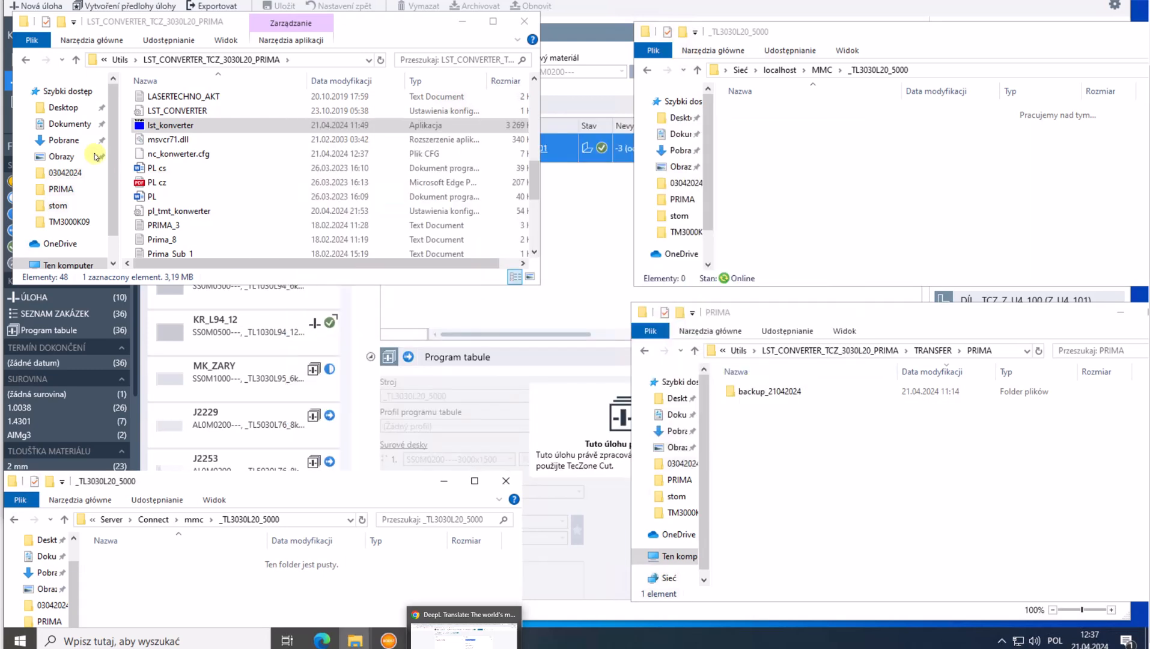
pyautogui.doubleClick(161, 125)
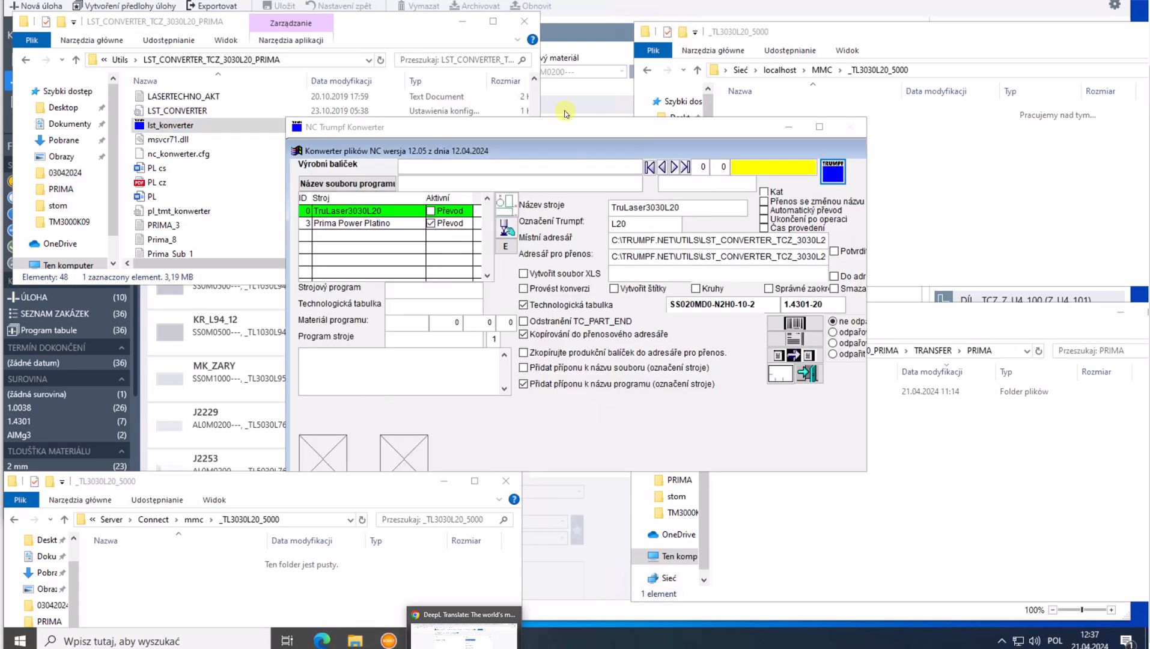
pyautogui.moveTo(575, 128); pyautogui.dragTo(351, 87)
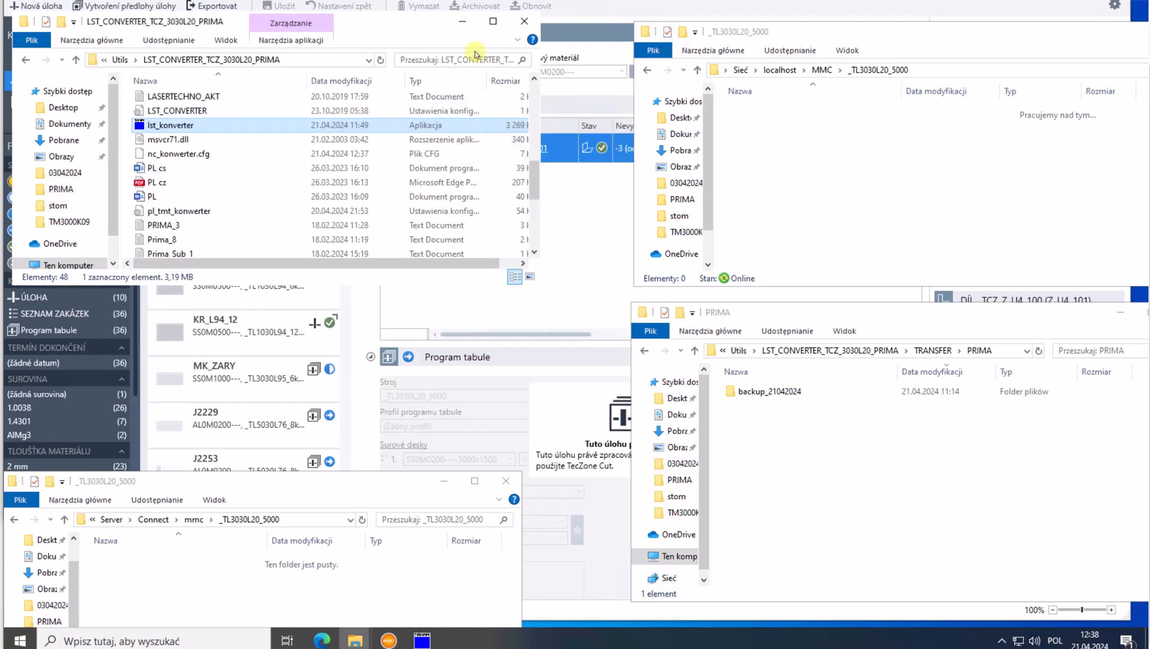
# - Switch to TCZ_TEST in TruTops Boost Cut and release its production package
pyautogui.click(570, 235)
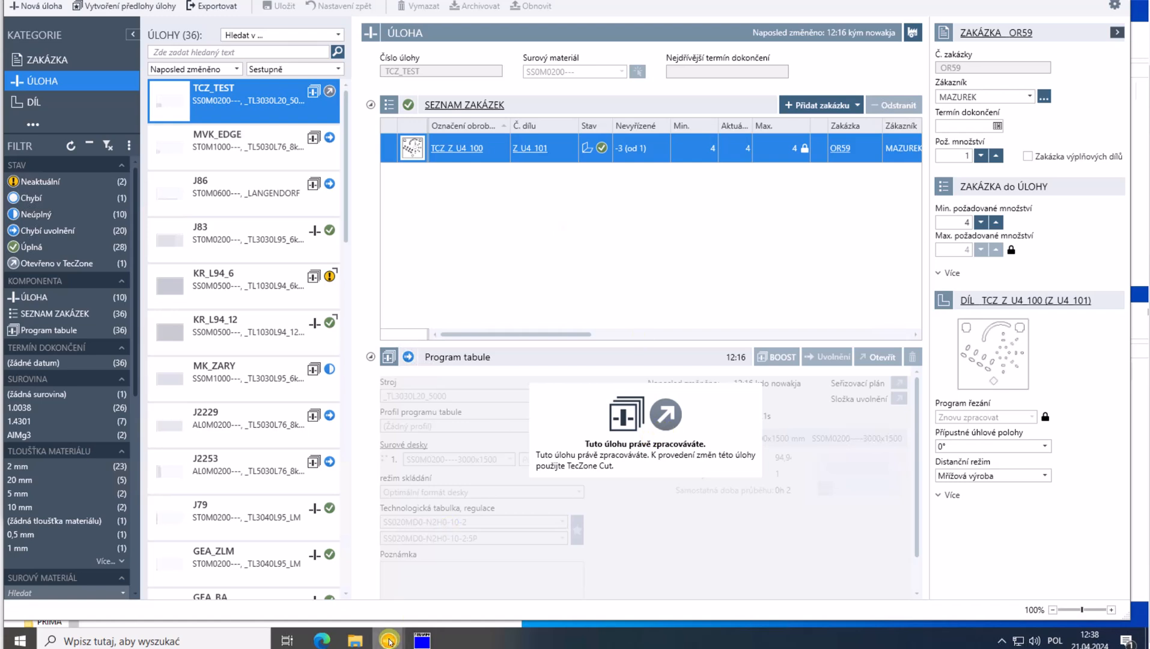
pyautogui.moveTo(389, 640)
pyautogui.click(448, 594)
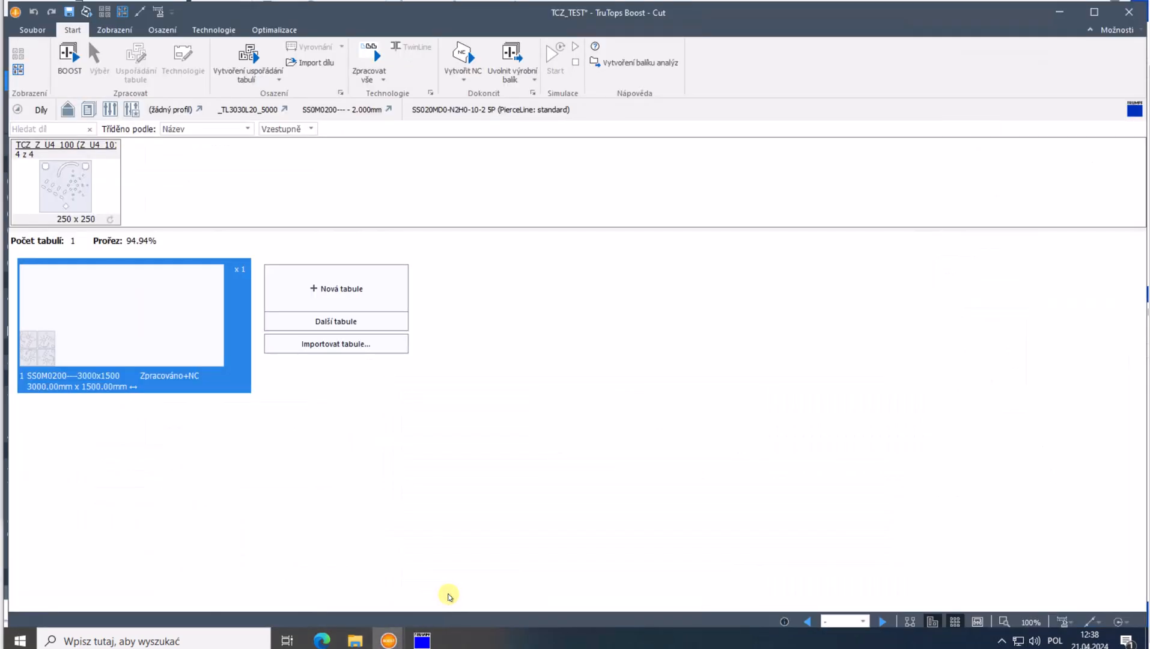
pyautogui.click(509, 57)
pyautogui.click(509, 53)
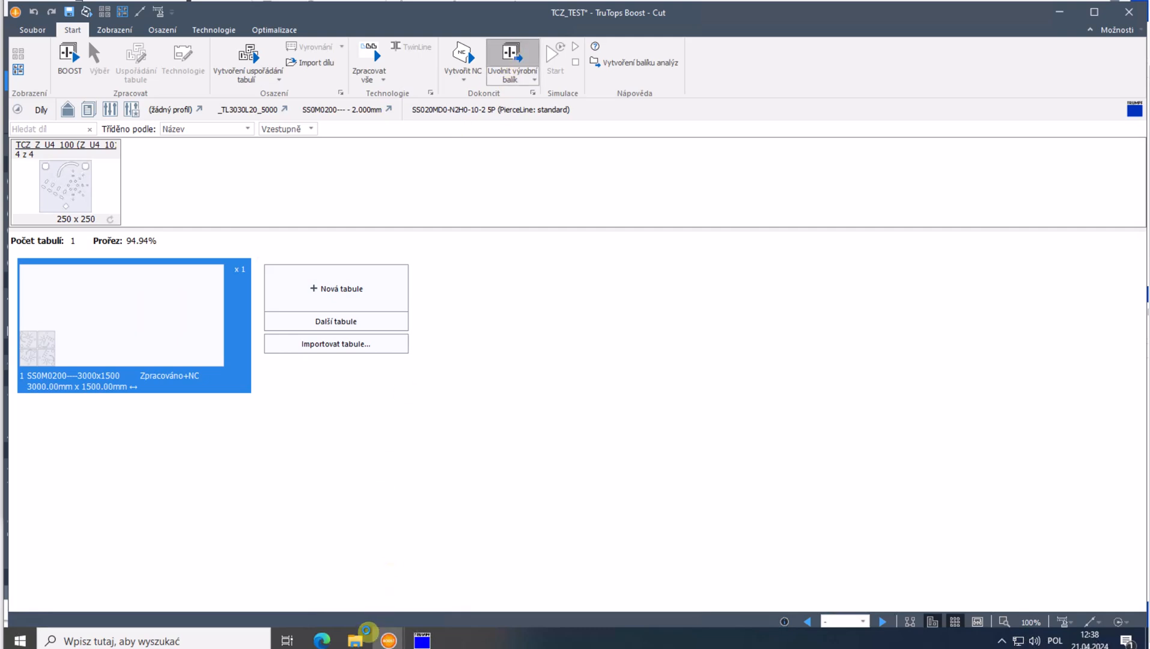
# - Bring up the network MMC\_TL3030L20_5000 folder and watch how the converter processes the released TCZ_TEST files
pyautogui.moveTo(356, 642)
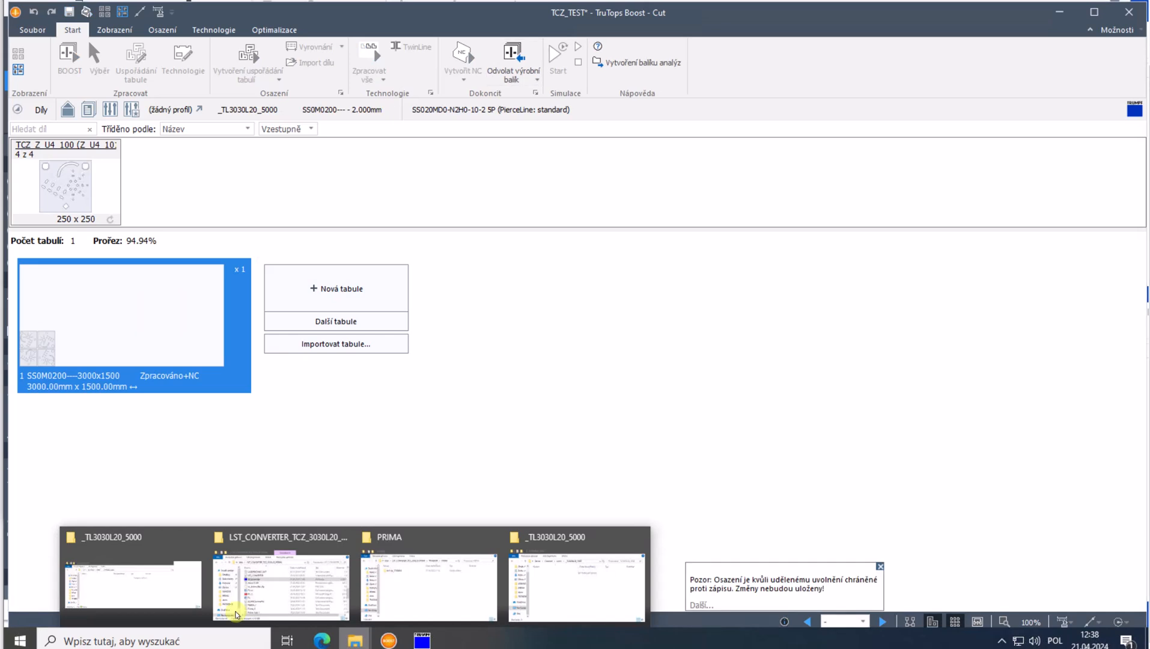
pyautogui.click(199, 602)
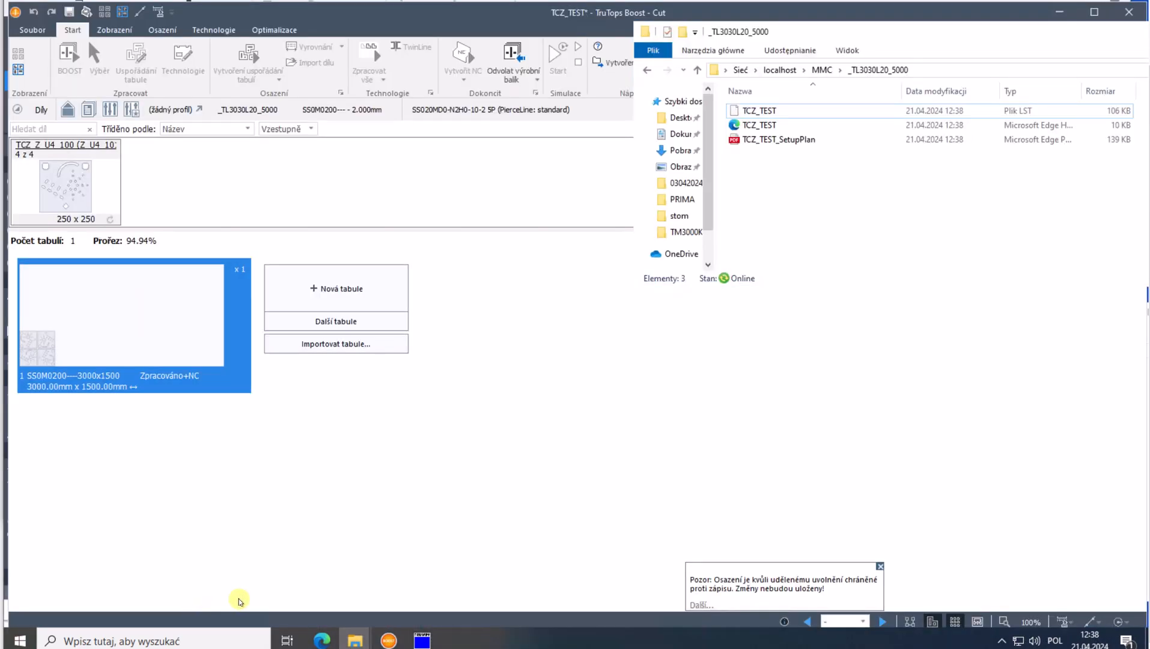
pyautogui.moveTo(355, 640)
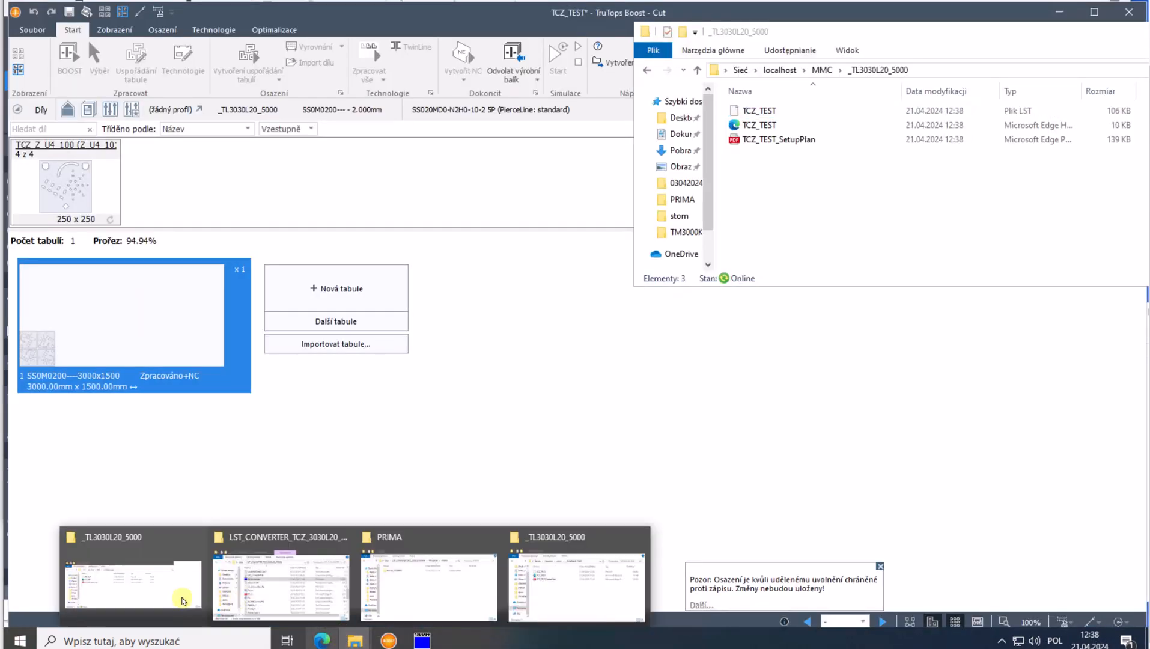
pyautogui.click(157, 594)
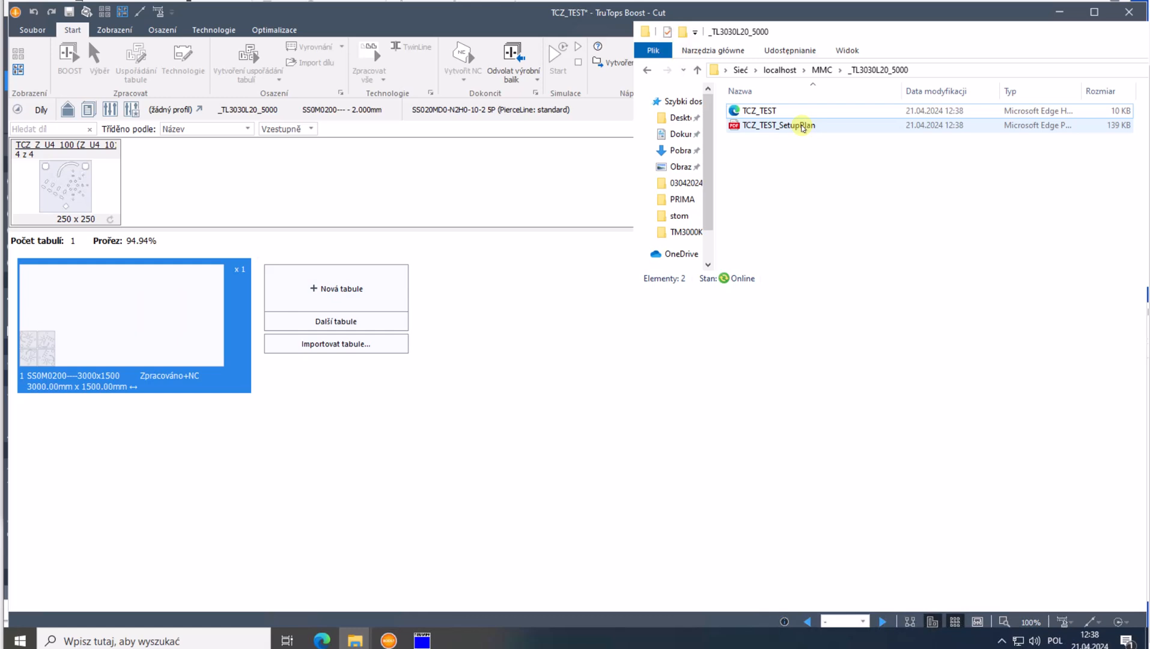
# - Check the converter's TRANSFER\PRIMA folder for the converted program and the MMC backup folder for the original LST file
pyautogui.moveTo(364, 643)
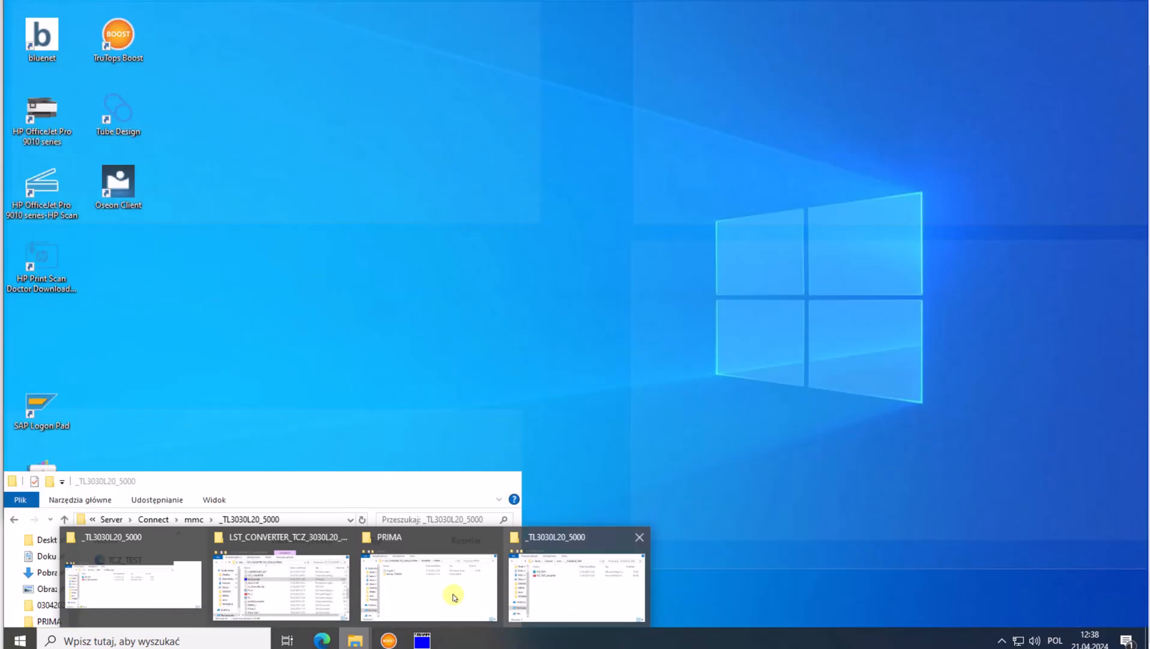
pyautogui.click(454, 596)
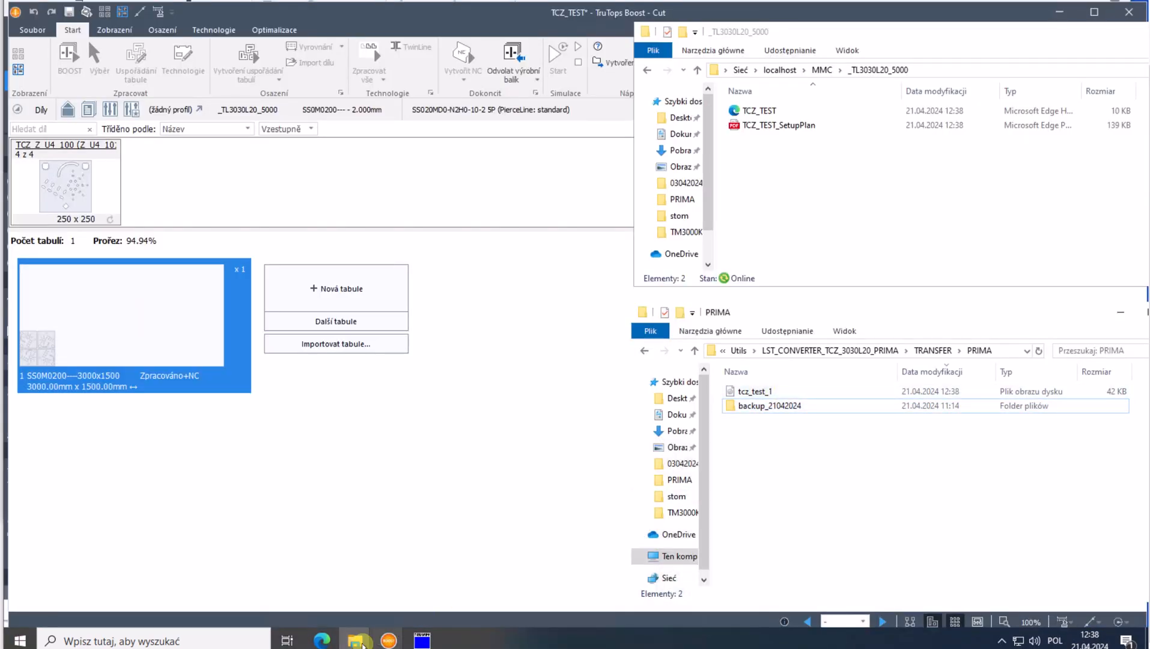
pyautogui.click(358, 643)
pyautogui.click(167, 595)
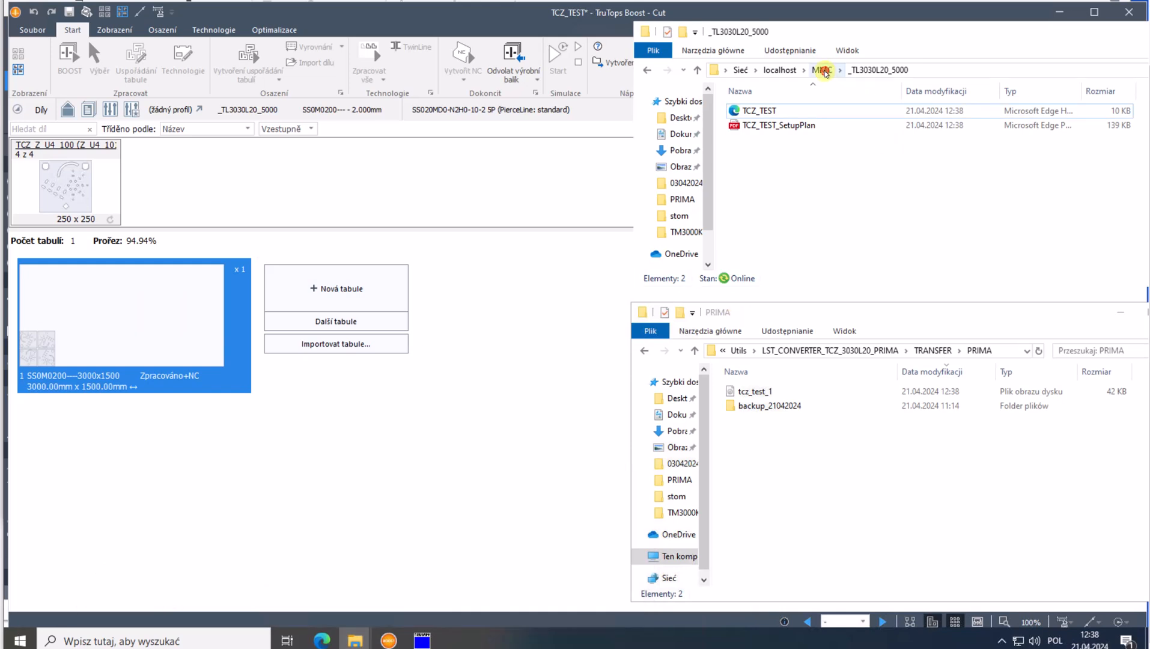
pyautogui.click(821, 70)
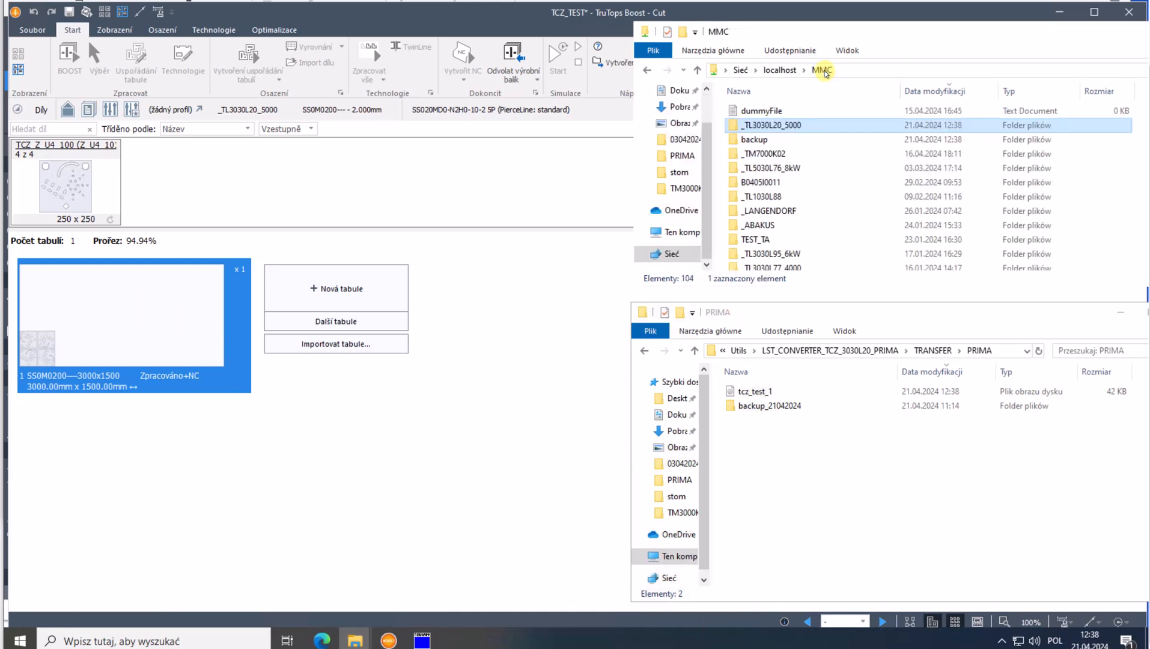
pyautogui.doubleClick(754, 139)
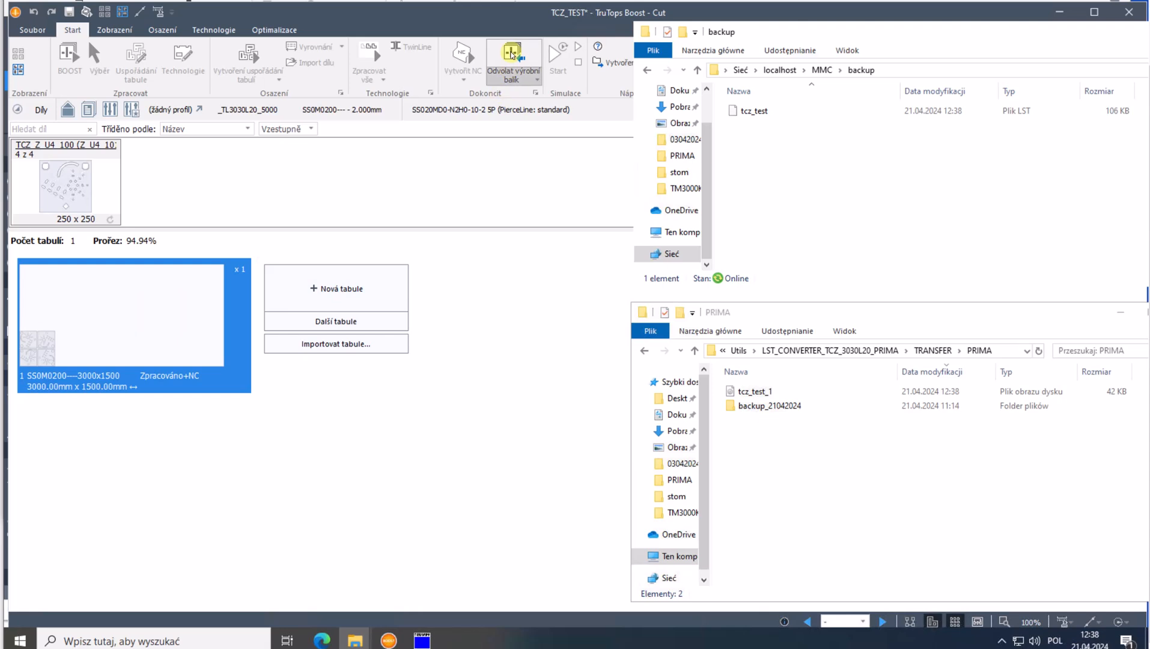
# - Revoke the TCZ_TEST production package in TruTops Boost Cut and delete the tcz_test LST file from the MMC backup folder
pyautogui.click(515, 57)
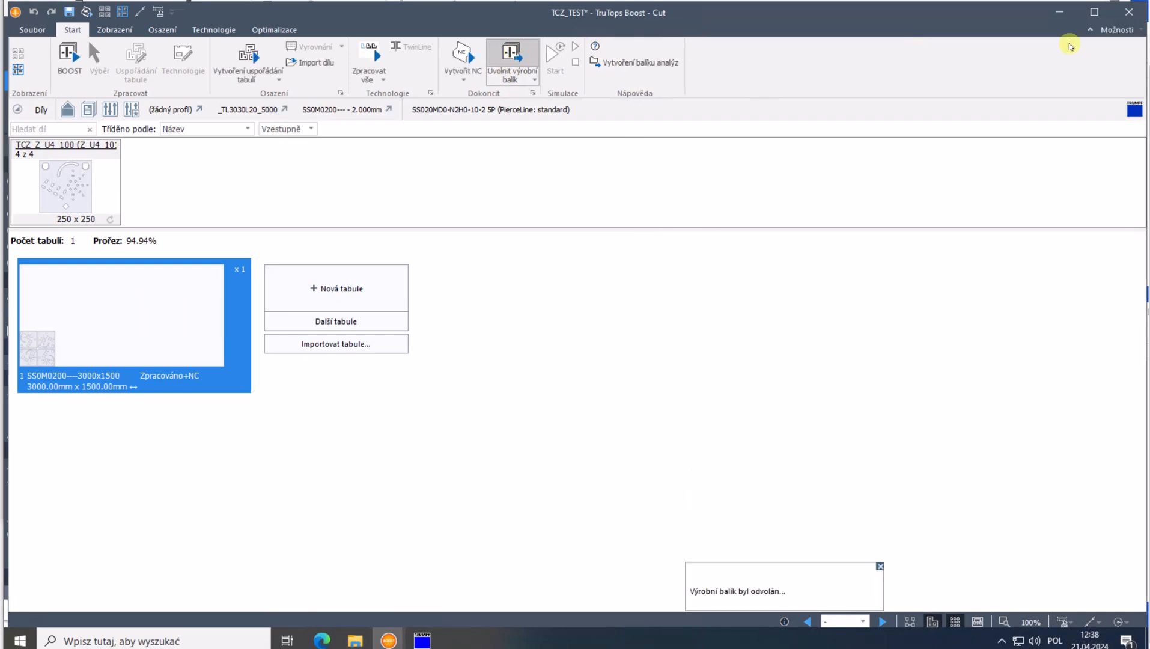
pyautogui.moveTo(253, 13); pyautogui.dragTo(731, 139)
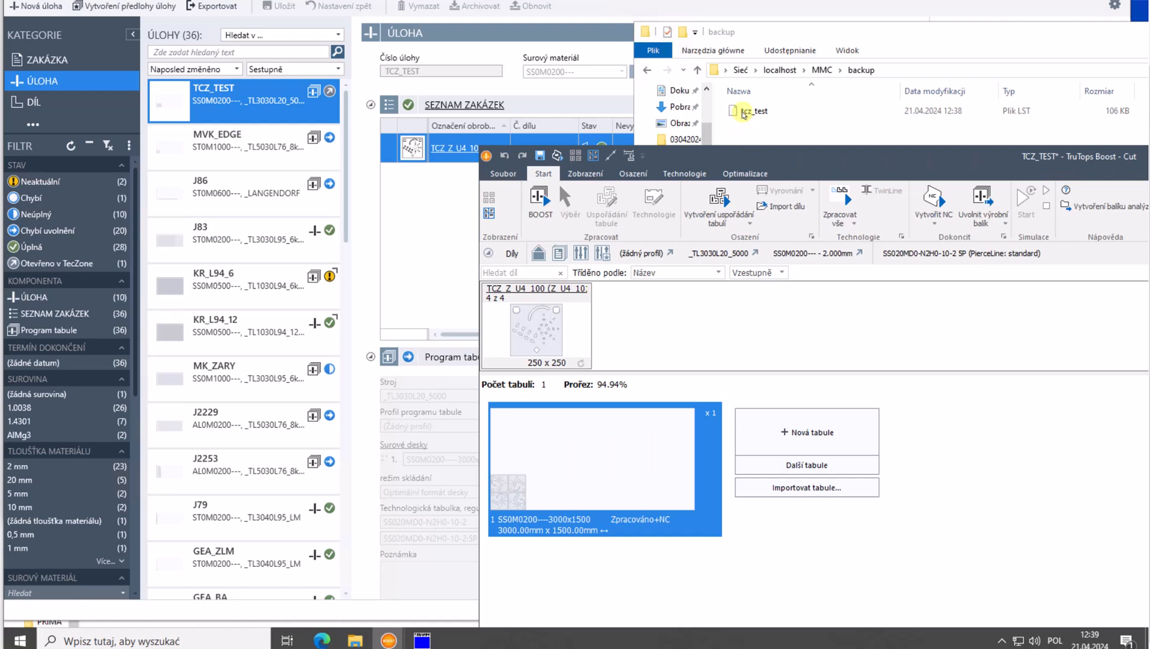
pyautogui.click(744, 113)
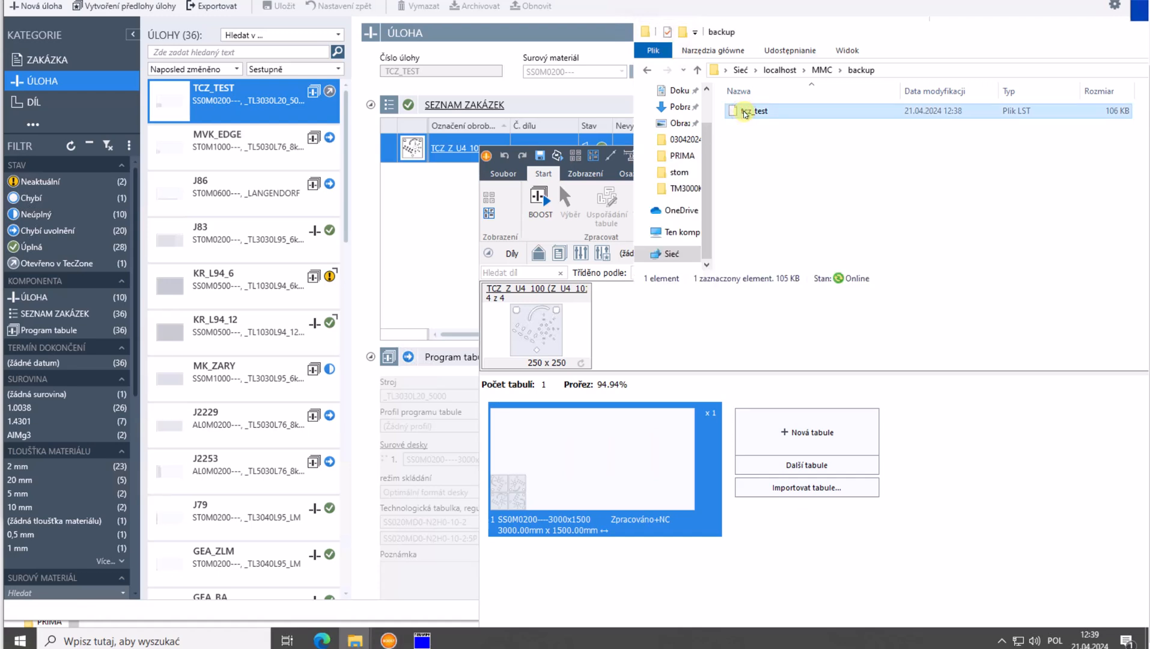
pyautogui.press('Delete')
pyautogui.press('Return')
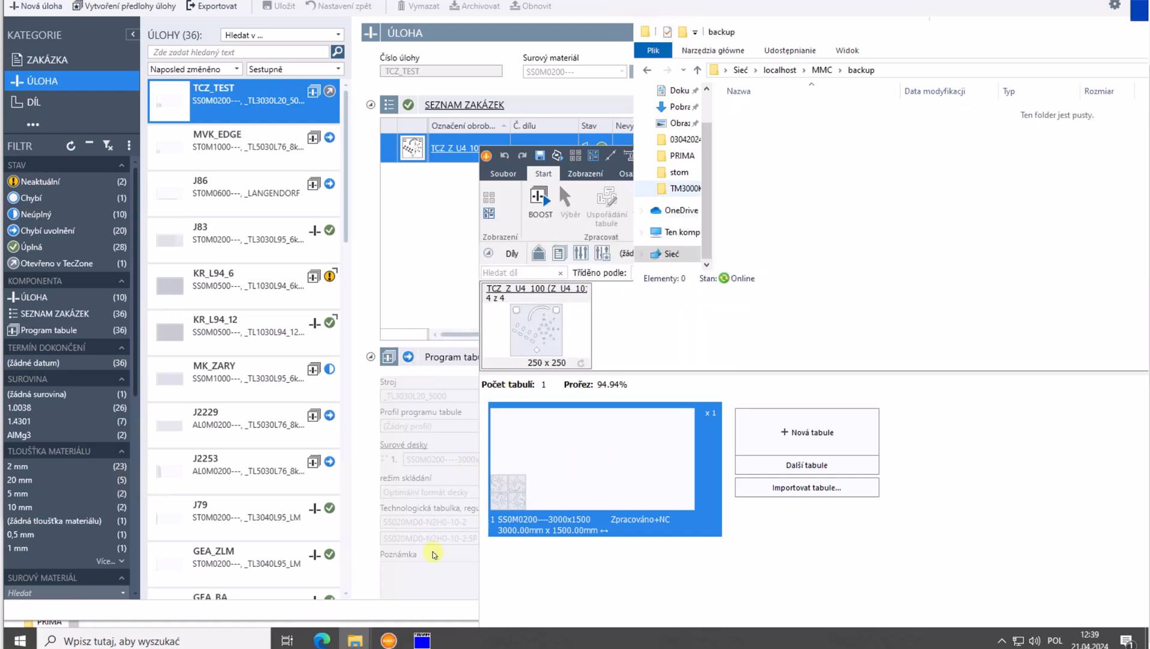
# - Delete the converted tcz_test_1 file from the TRANSFER\PRIMA folder
pyautogui.moveTo(364, 641)
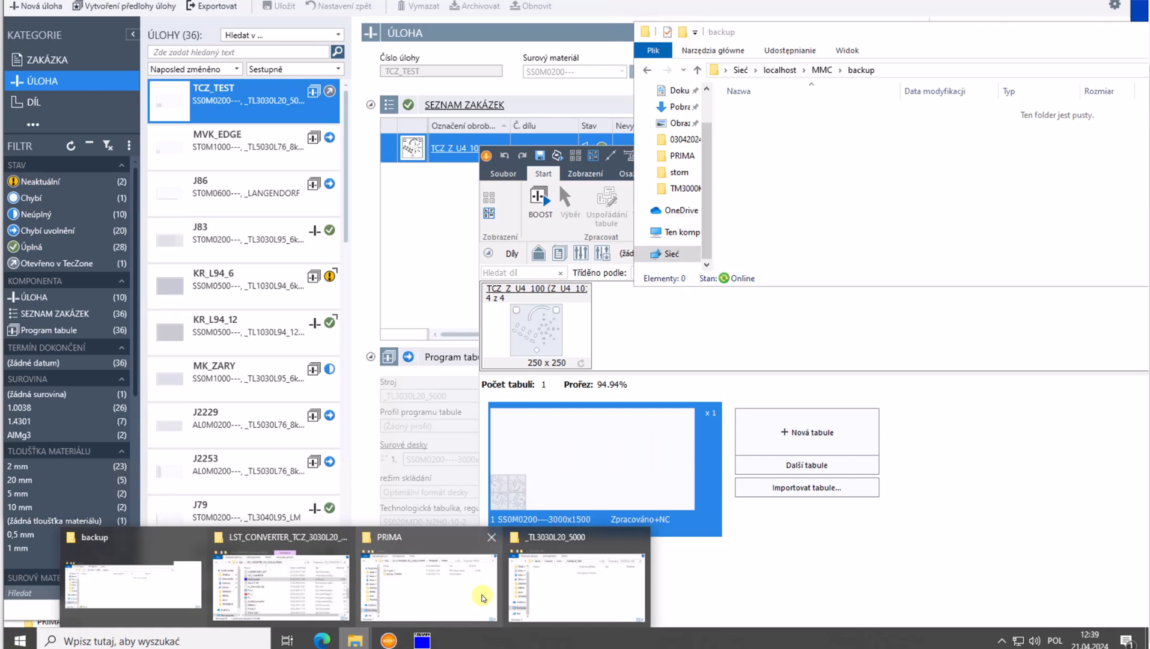
pyautogui.click(480, 594)
pyautogui.click(764, 393)
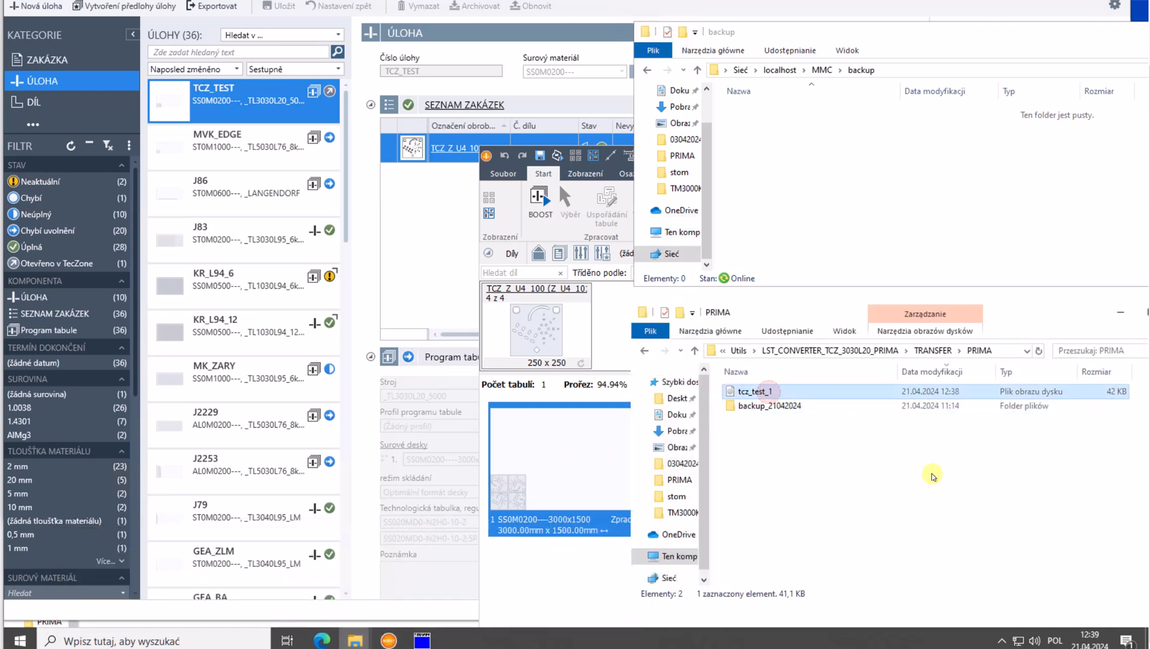
pyautogui.press('Delete')
pyautogui.press('Return')
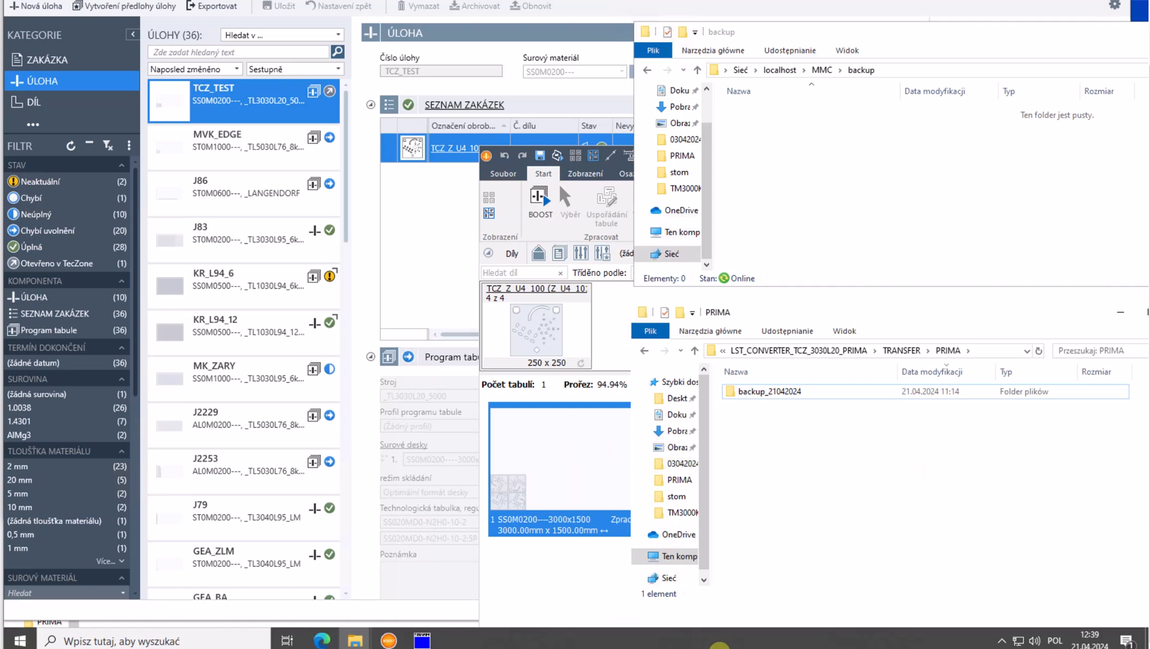
# - Open the network MMC\_TL3030L20_5000 folder and place its window clear of the Cut window
pyautogui.click(354, 641)
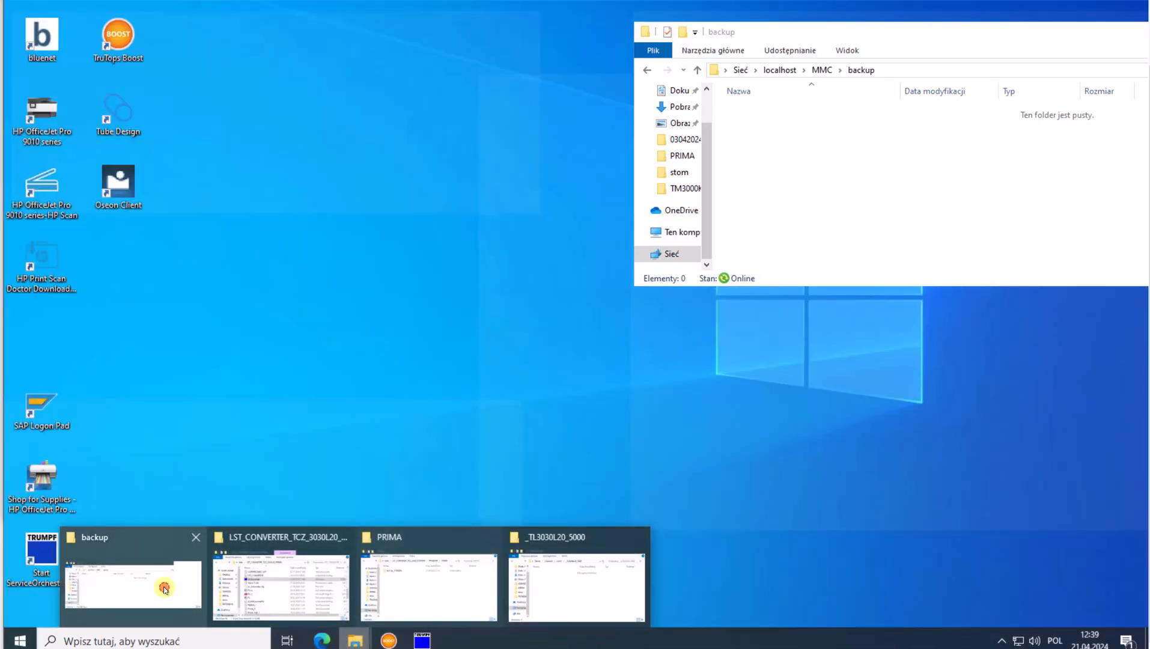
pyautogui.click(165, 589)
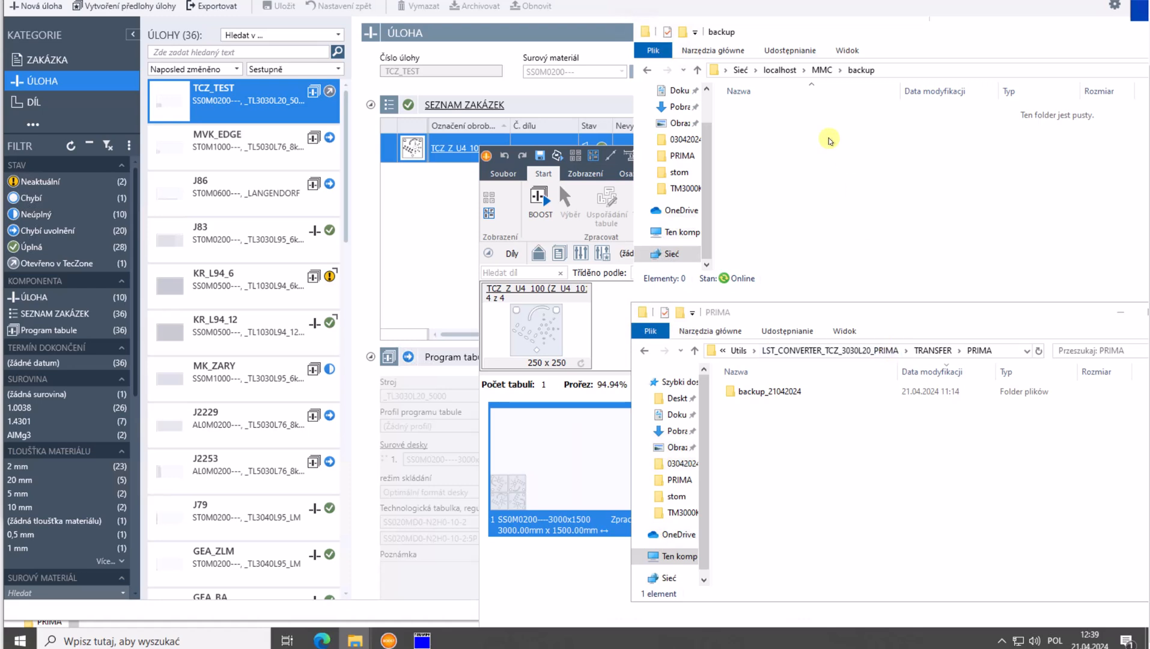
pyautogui.click(817, 71)
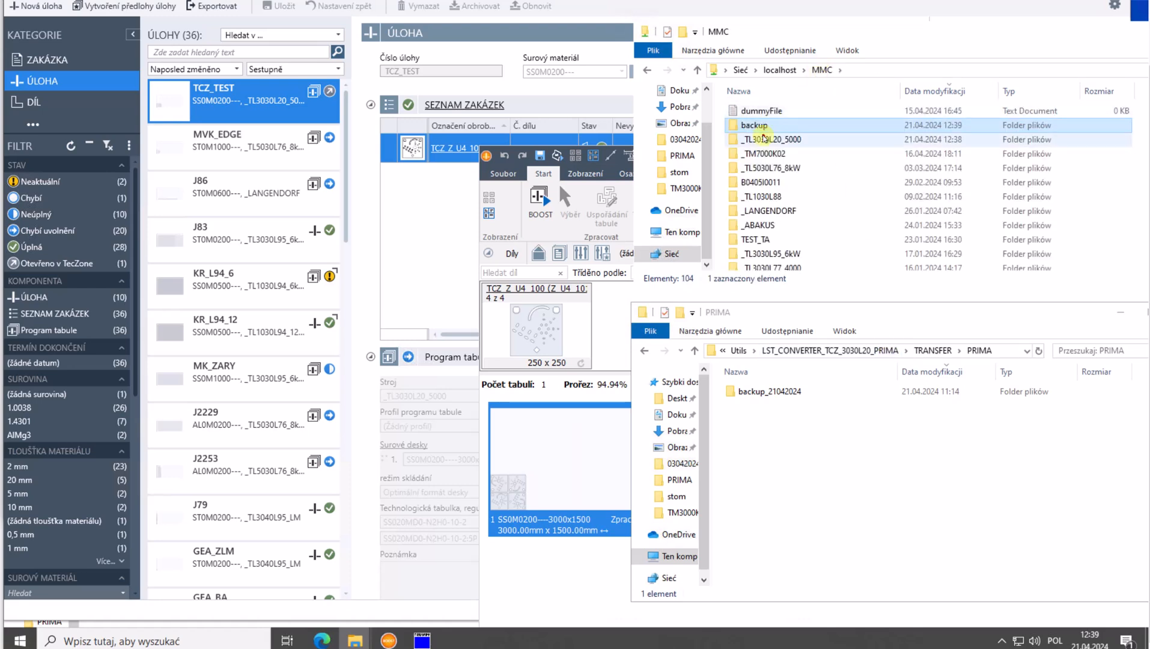
pyautogui.doubleClick(763, 137)
pyautogui.moveTo(874, 29); pyautogui.dragTo(274, 376)
# - Release the TCZ_TEST production package again and check the TRANSFER\PRIMA folder for the converted program
pyautogui.click(848, 159)
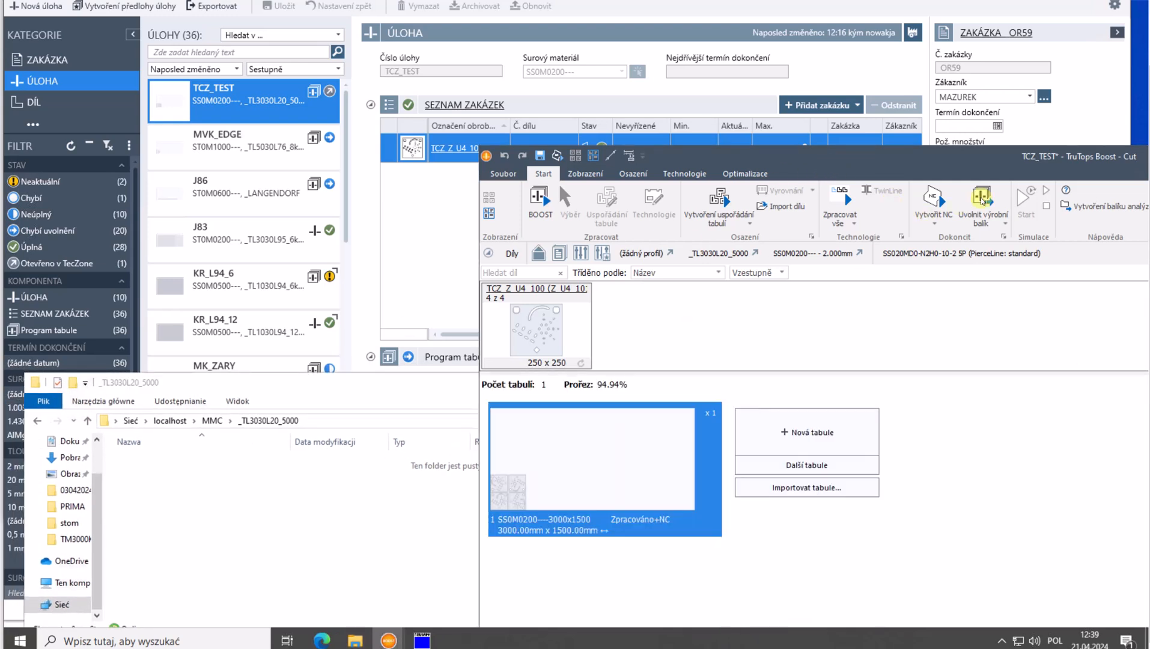
pyautogui.click(981, 198)
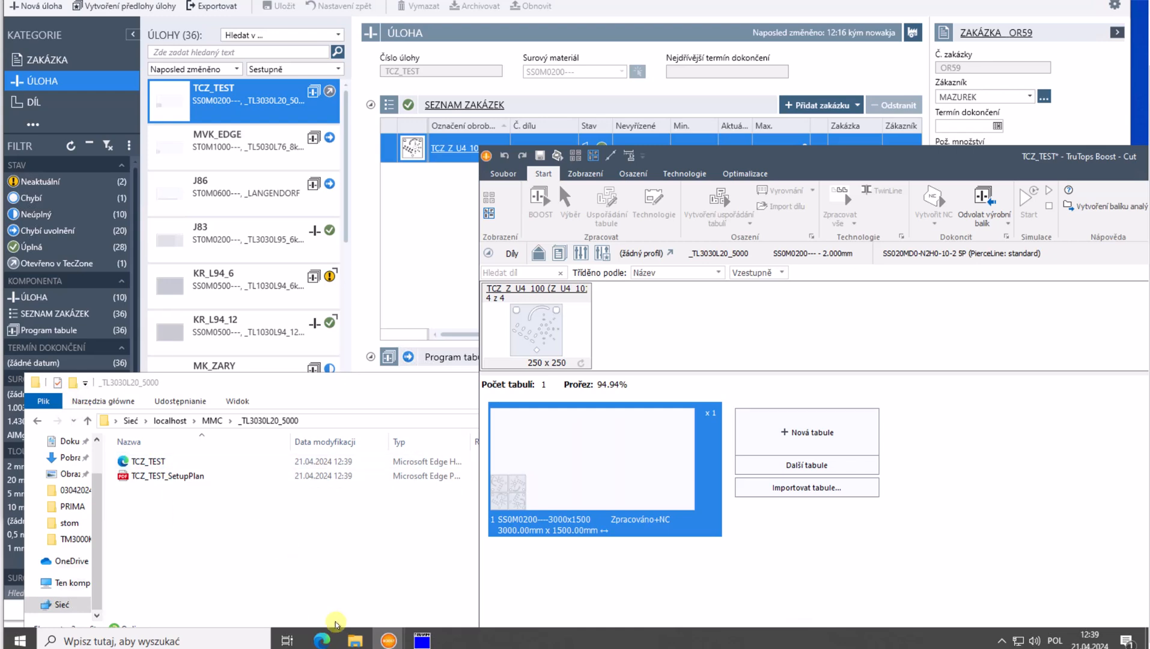
pyautogui.moveTo(355, 643)
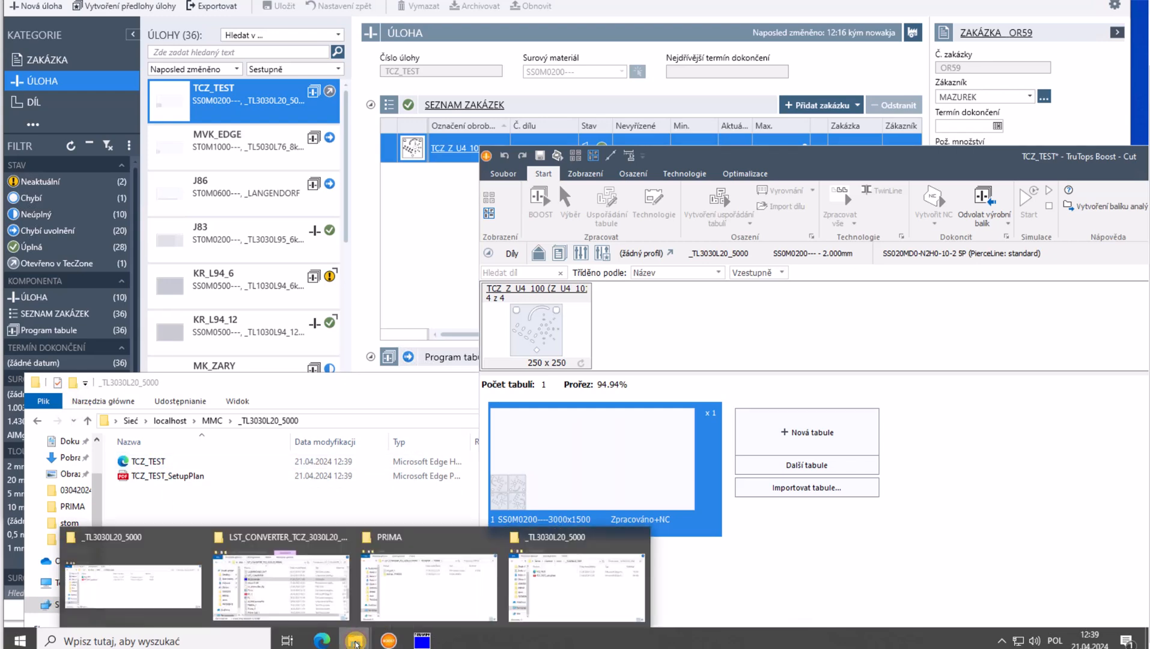
pyautogui.click(418, 601)
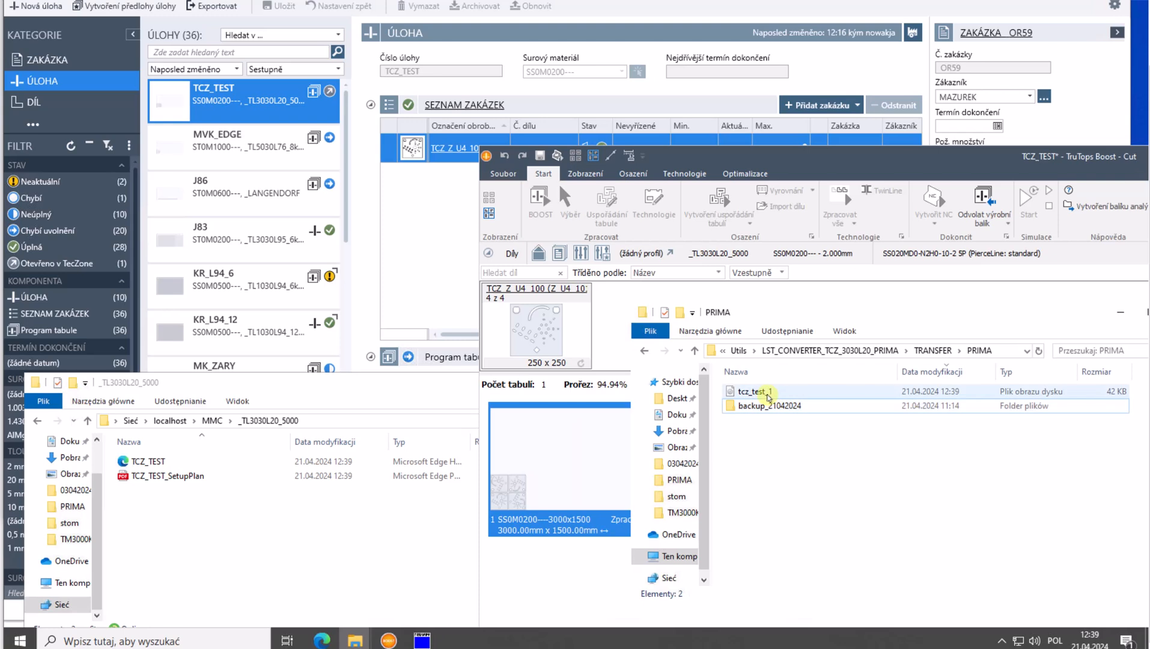